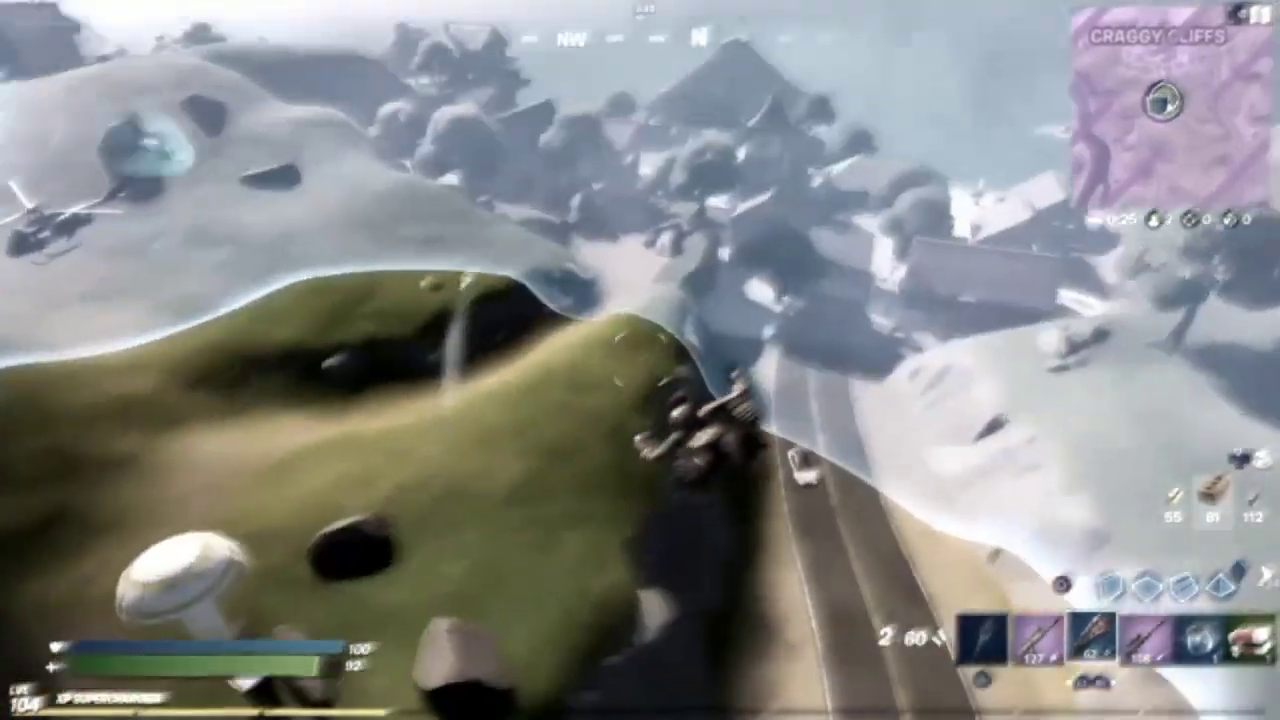
{"action": "key", "text": "space"}
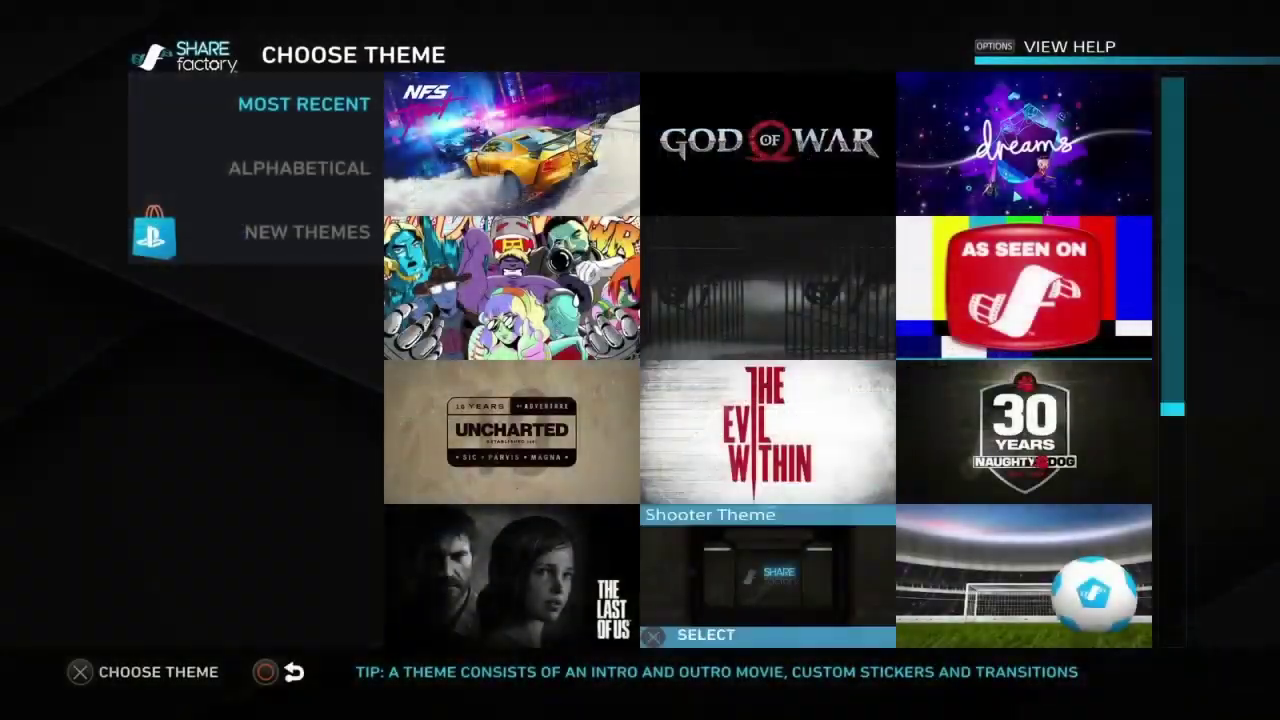
Choose the SHAREfactory theme for the project and deselect its preselected intro, title, outro and stinger clips.
{"action": "key", "text": "Down"}
{"action": "key", "text": "Return"}
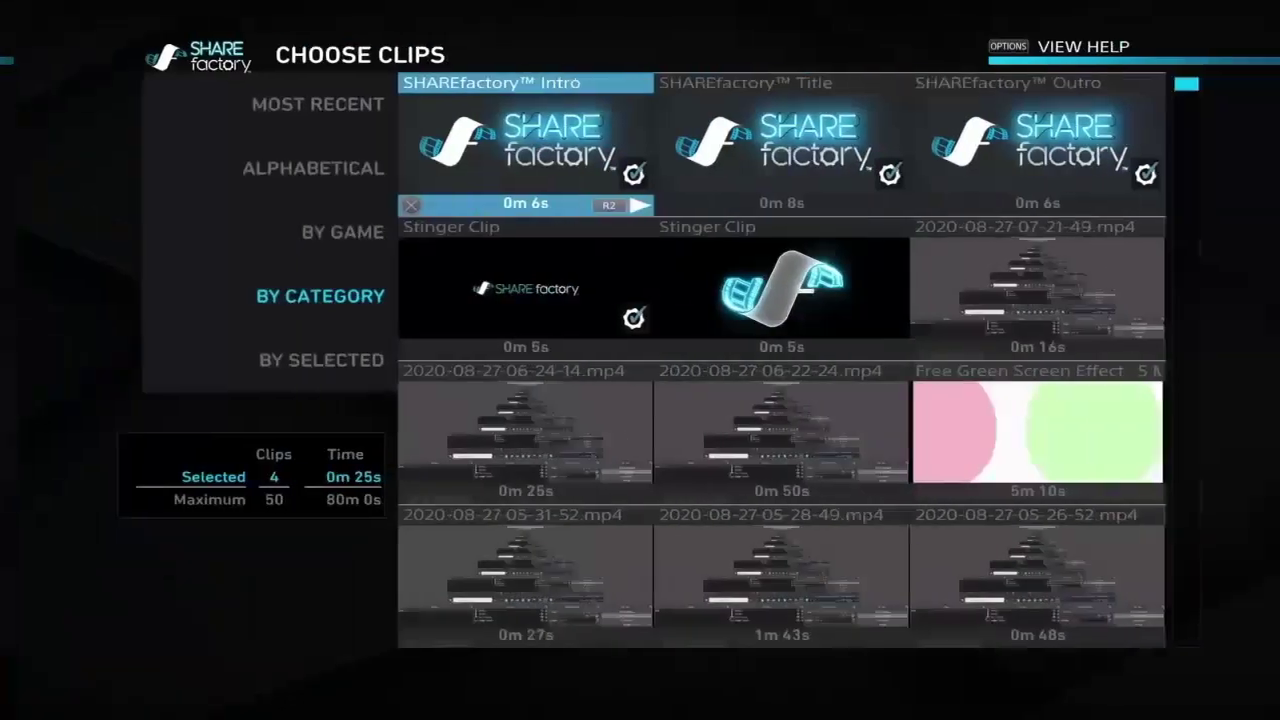
{"action": "key", "text": "Right"}
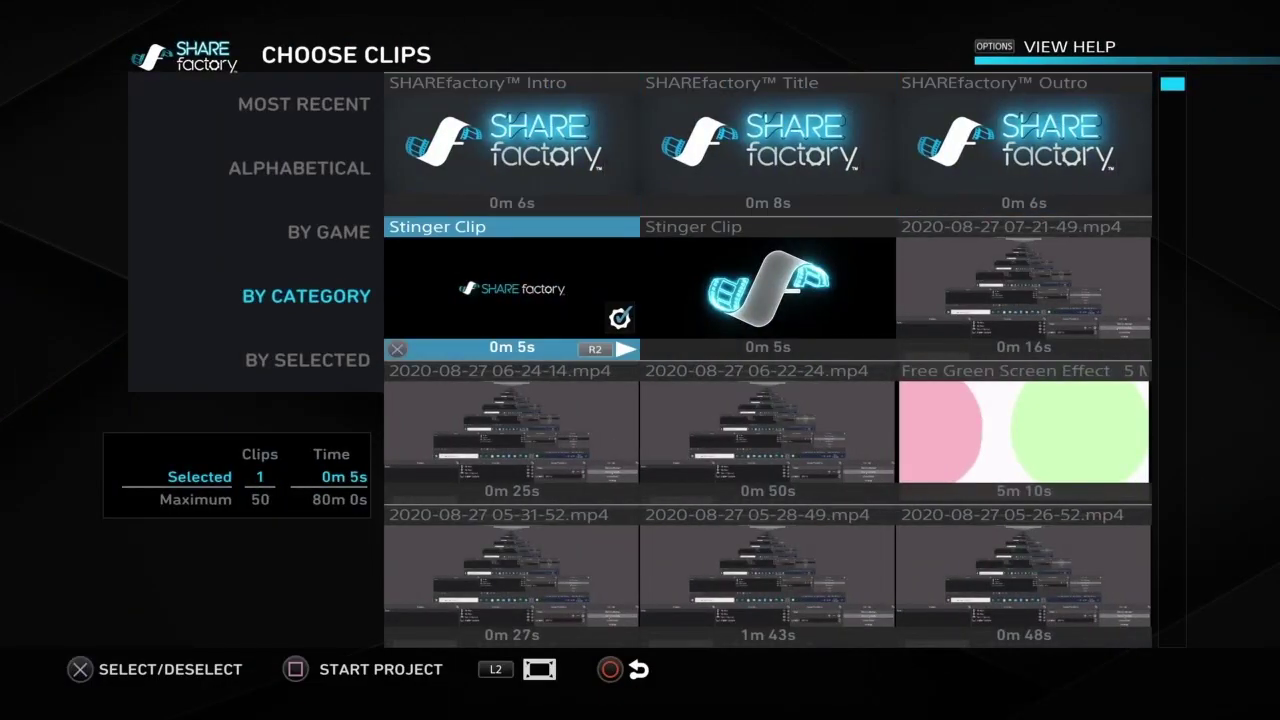
{"action": "key", "text": "Return"}
Browse the clips by most recent and select the 0m 13s SHAREfactory clip of the player standing on a rock.
{"action": "key", "text": "Left"}
{"action": "key", "text": "Up"}
{"action": "key", "text": "Up"}
{"action": "key", "text": "Up"}
{"action": "key", "text": "Return"}
{"action": "key", "text": "Right"}
{"action": "key", "text": "Right"}
{"action": "key", "text": "Down"}
{"action": "key", "text": "Down"}
{"action": "key", "text": "Down"}
{"action": "key", "text": "Down"}
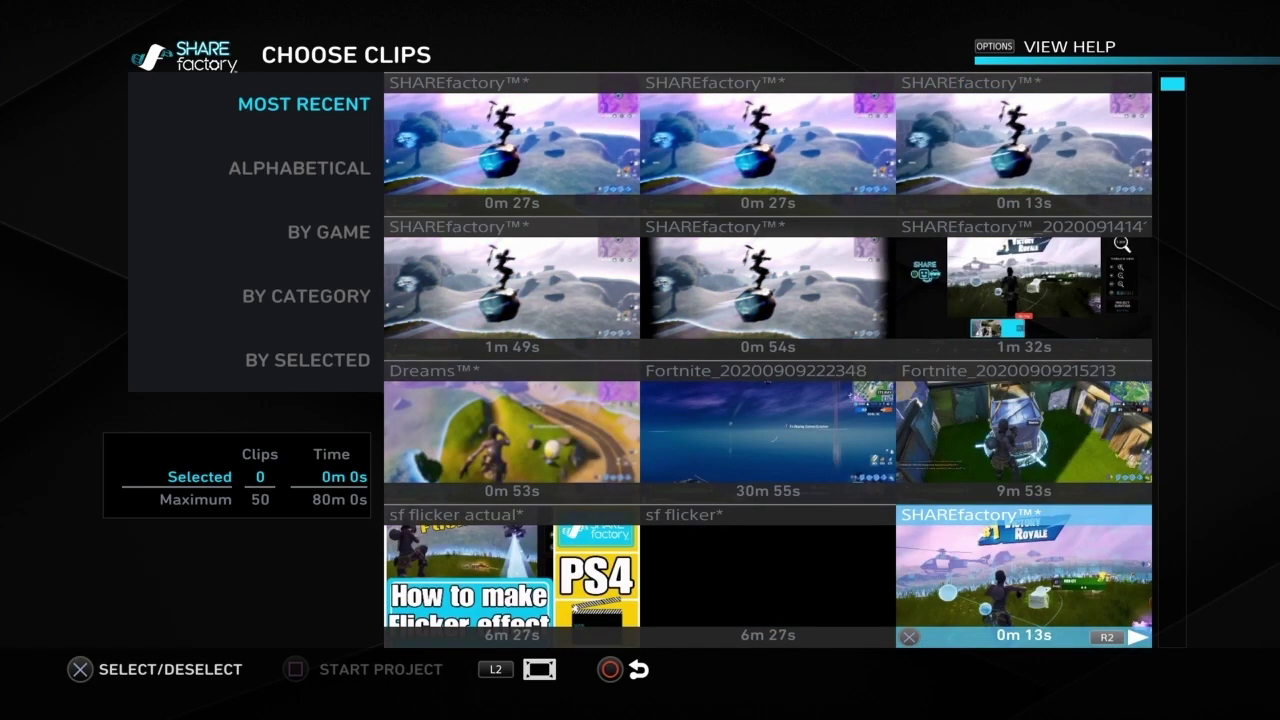
{"action": "key", "text": "Down"}
{"action": "key", "text": "Return"}
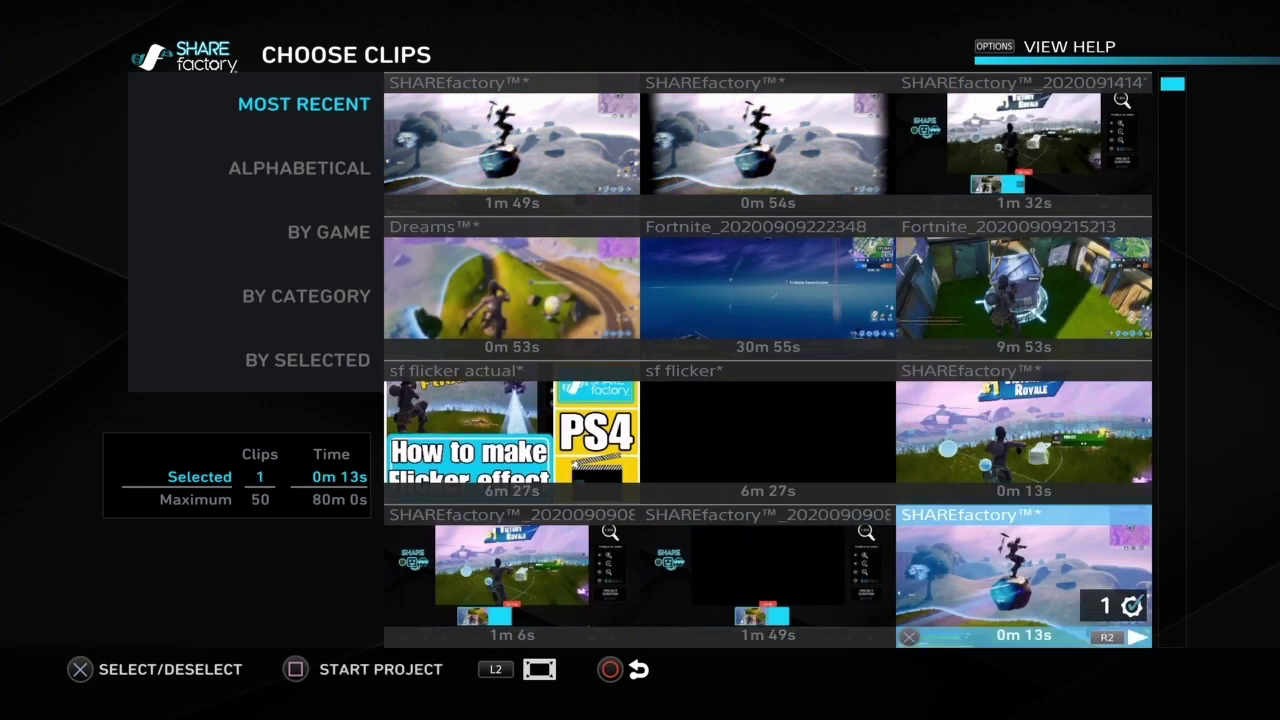
Start the project under its default name and preview the clip up to about 0m 10s.
{"action": "key", "text": "space"}
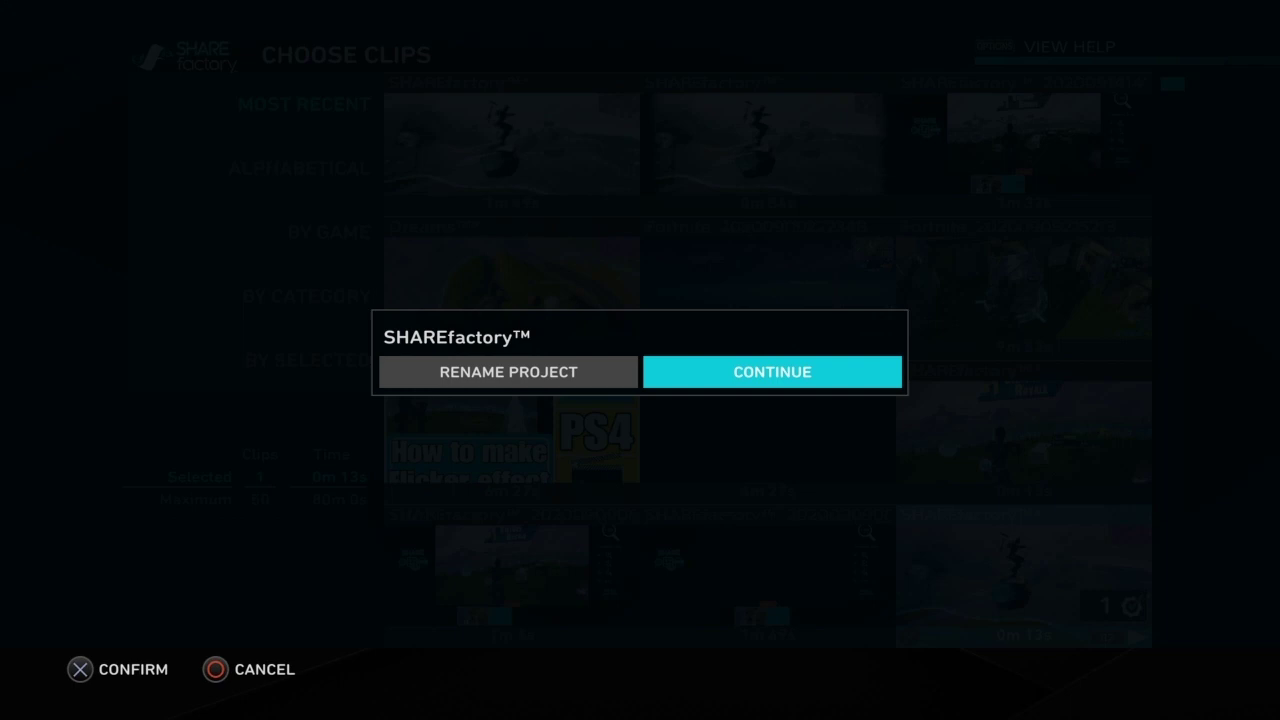
{"action": "key", "text": "Return"}
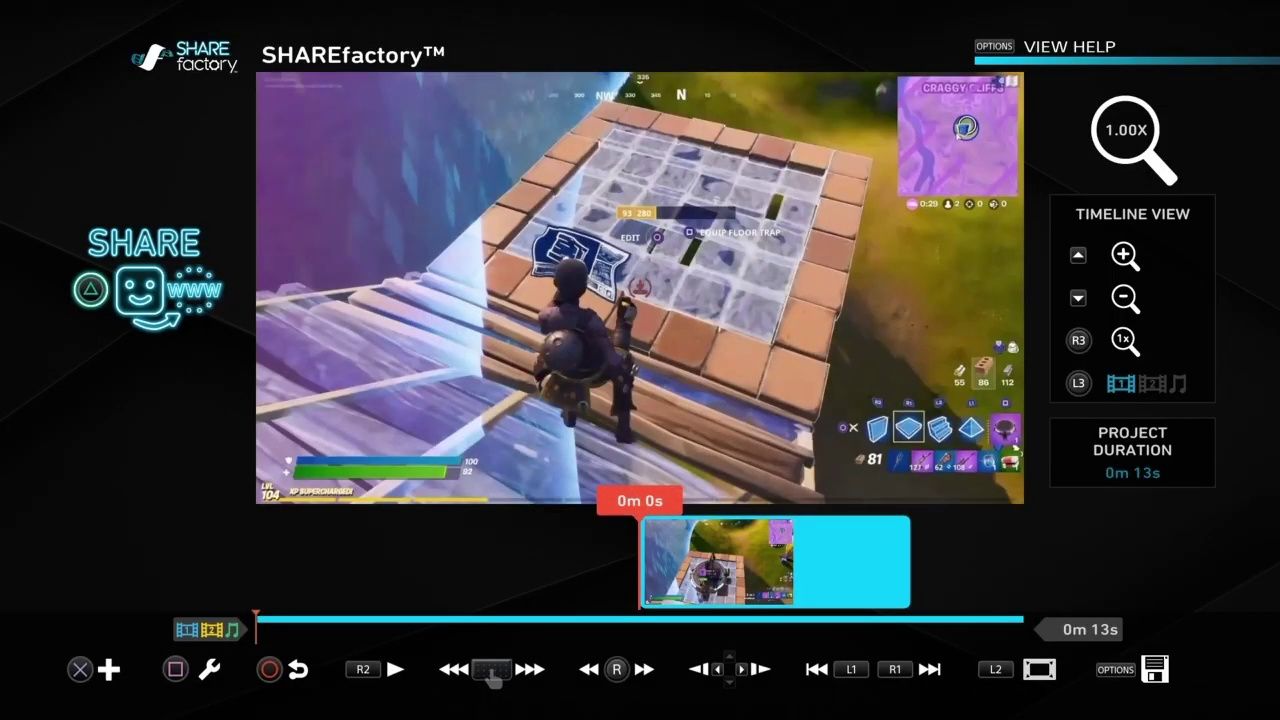
{"action": "key", "text": "space"}
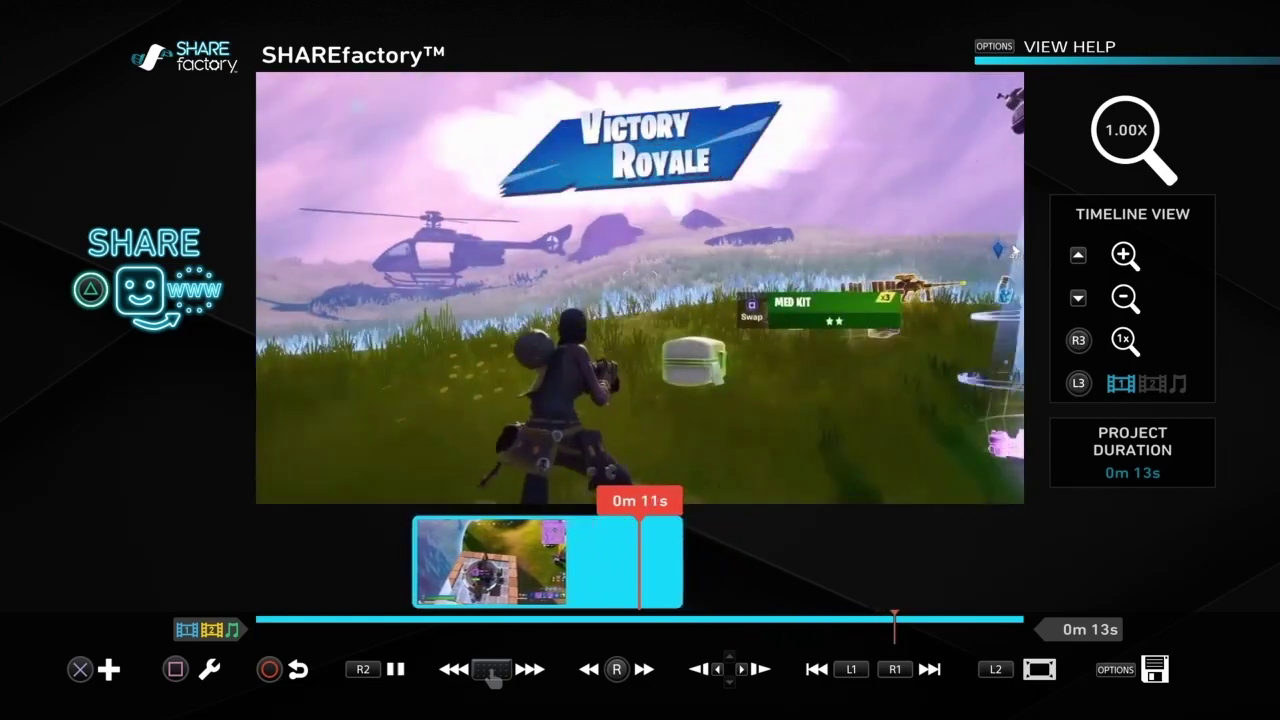
{"action": "key", "text": "Left"}
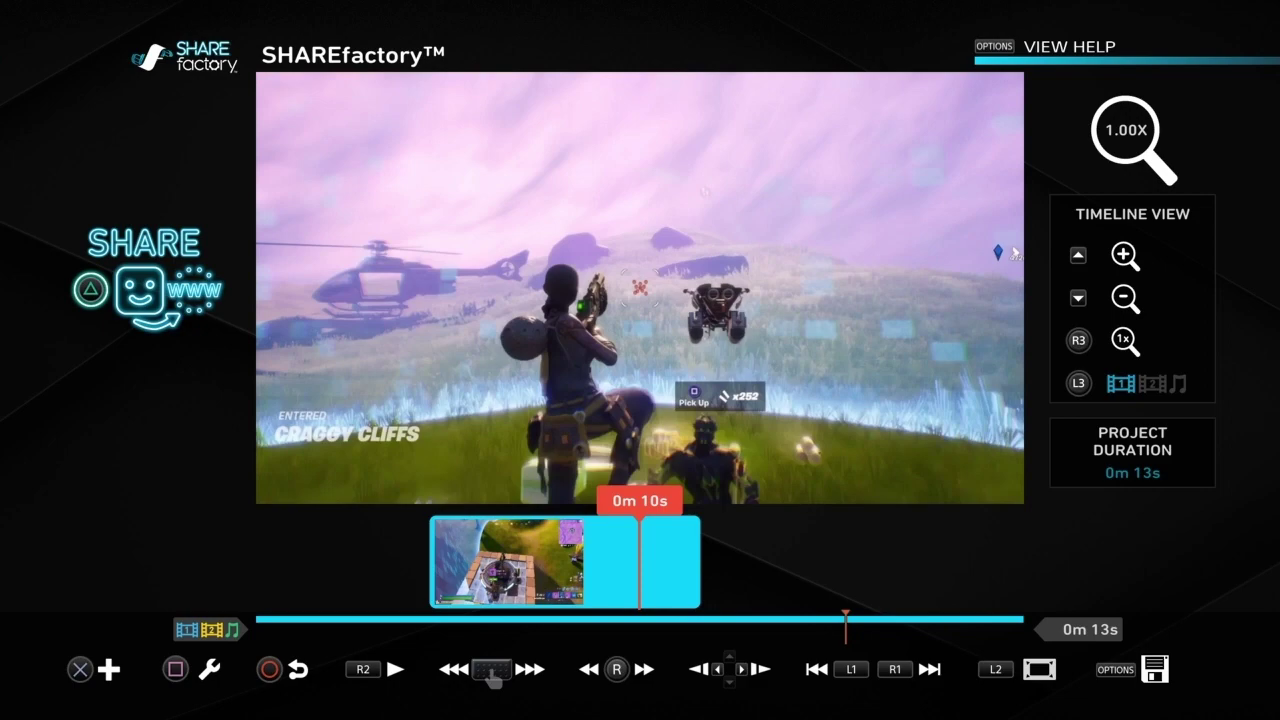
Clone the gameplay clip four times on the timeline.
{"action": "key", "text": "s"}
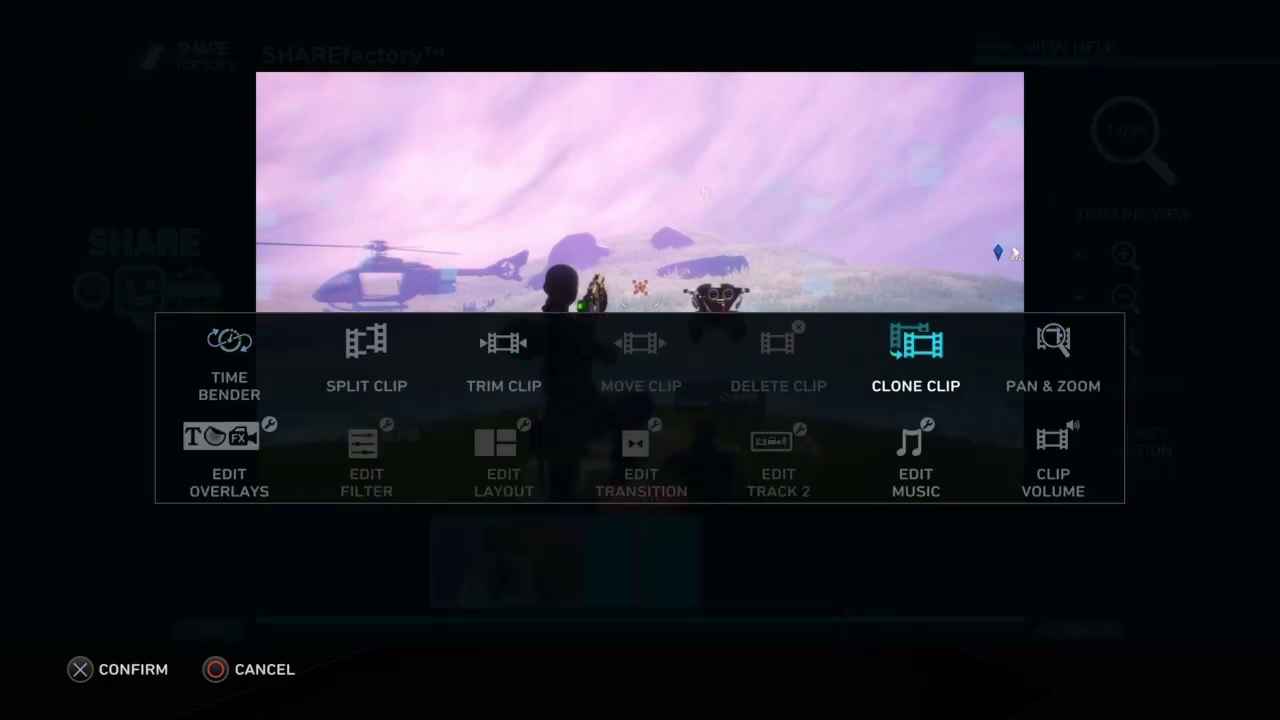
{"action": "key", "text": "Return"}
{"action": "key", "text": "Return"}
{"action": "key", "text": "Right"}
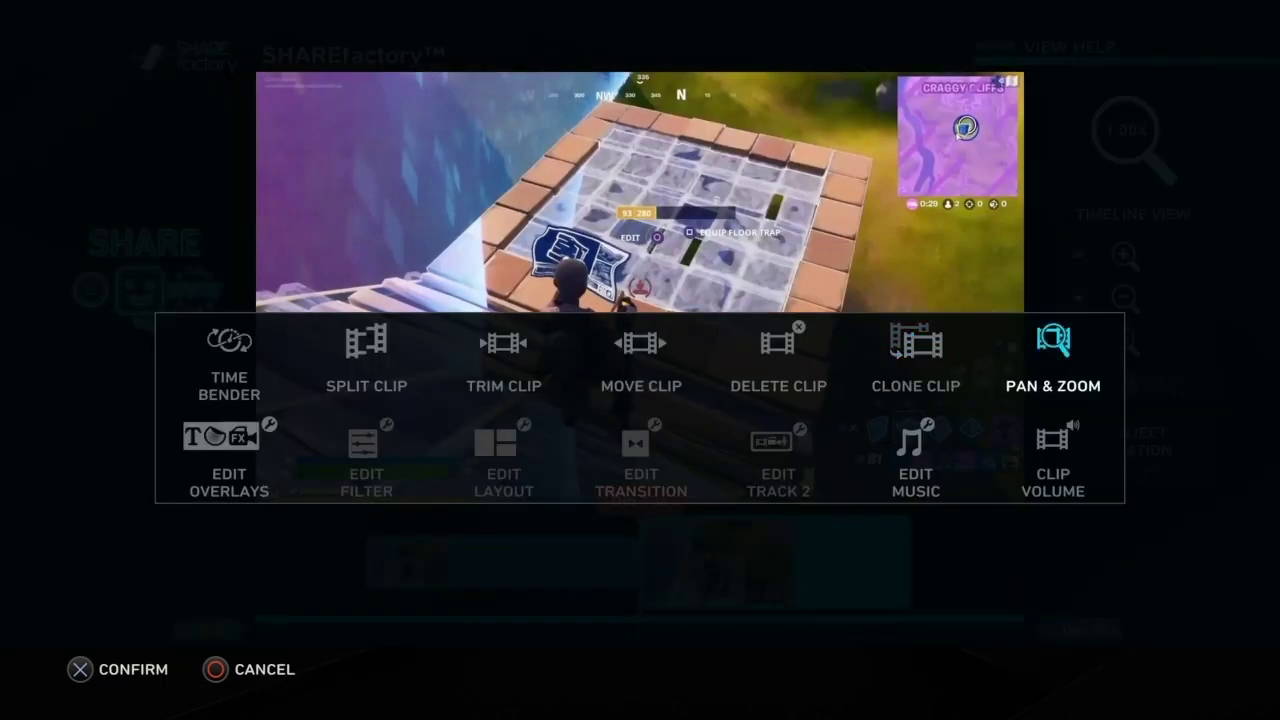
{"action": "key", "text": "Return"}
{"action": "key", "text": "Return"}
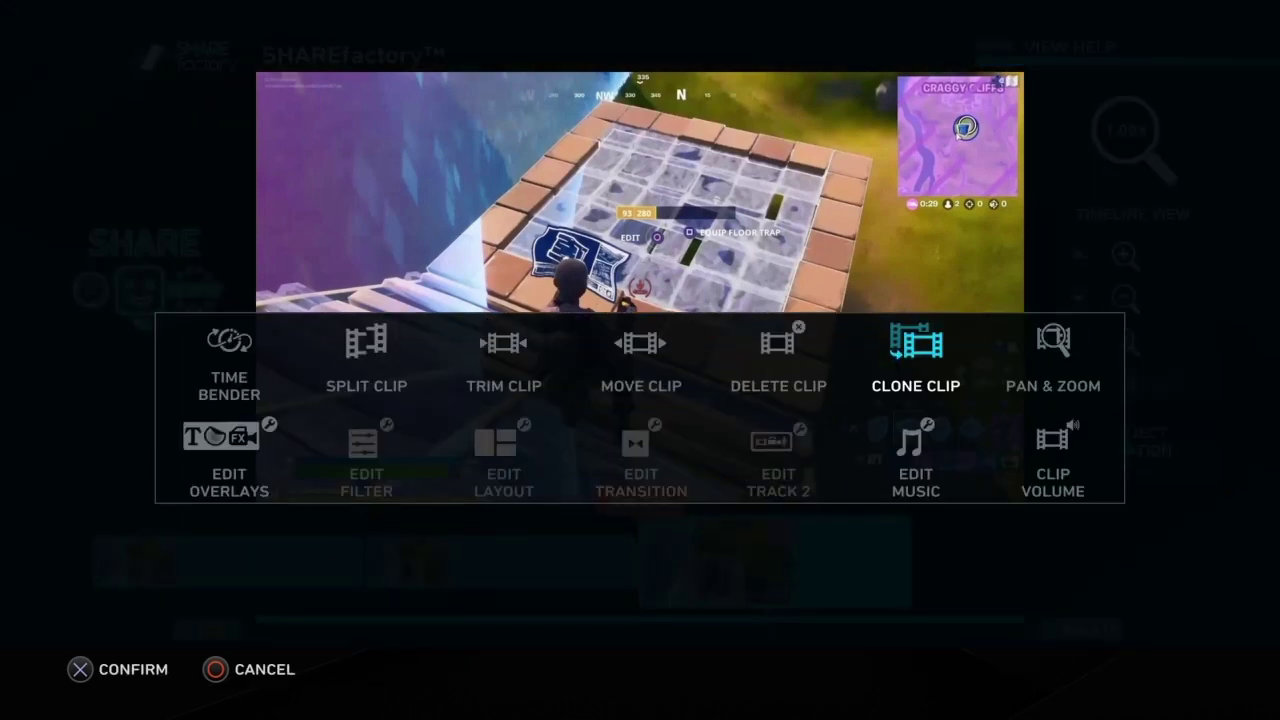
{"action": "key", "text": "Return"}
{"action": "key", "text": "Return"}
{"action": "key", "text": "Return"}
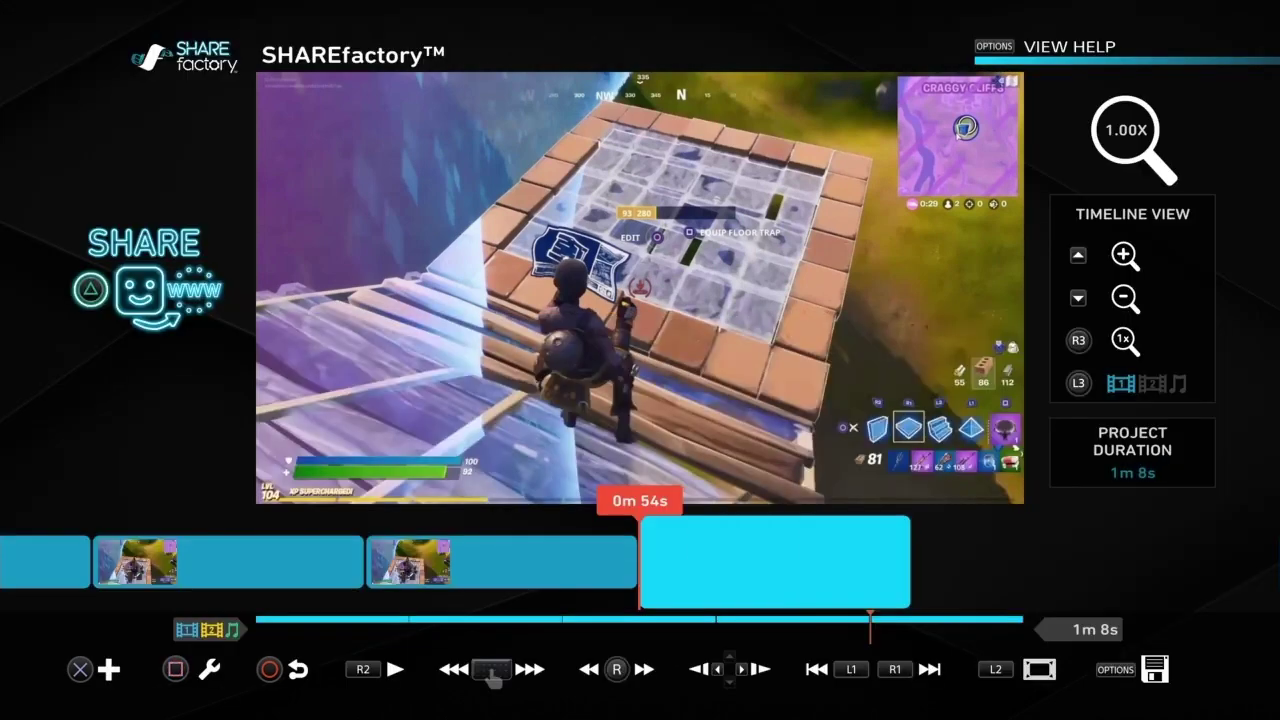
Add the Blur filter to the first clip on the timeline and preview the blurred footage.
{"action": "key", "text": "Left"}
{"action": "key", "text": "Left"}
{"action": "key", "text": "Left"}
{"action": "key", "text": "Left"}
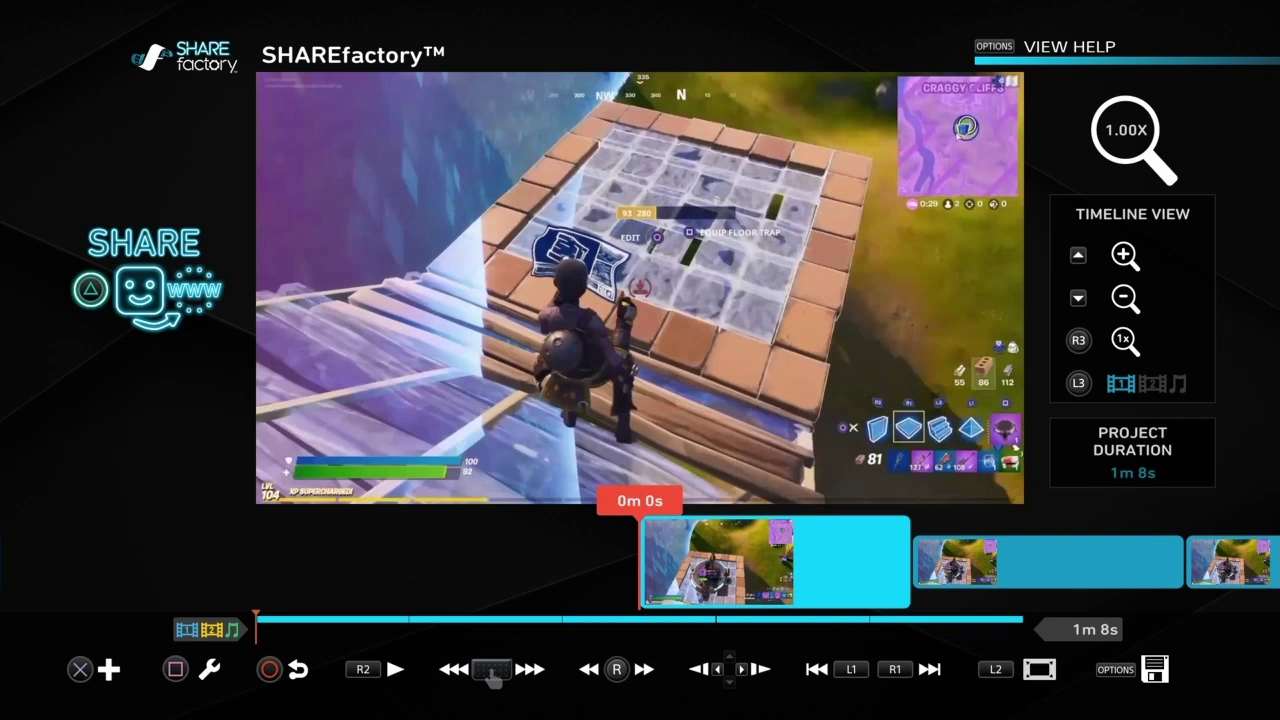
{"action": "key", "text": "Return"}
{"action": "key", "text": "Left"}
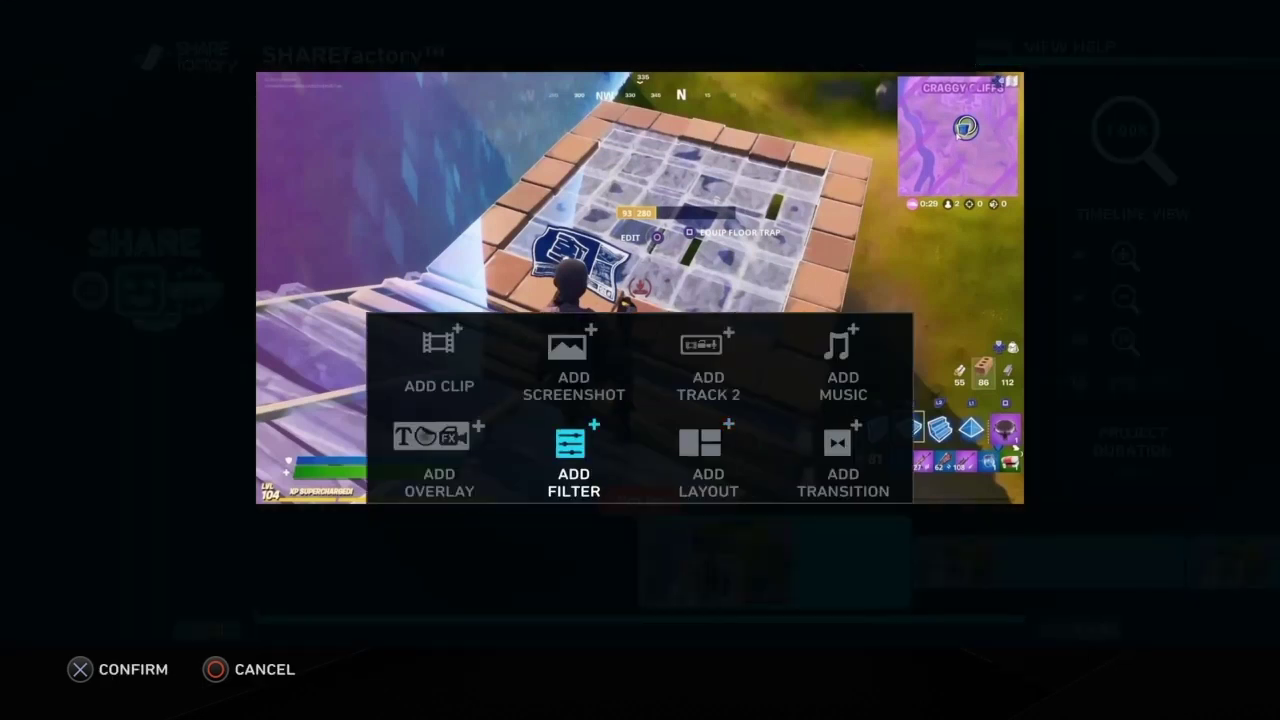
{"action": "key", "text": "Return"}
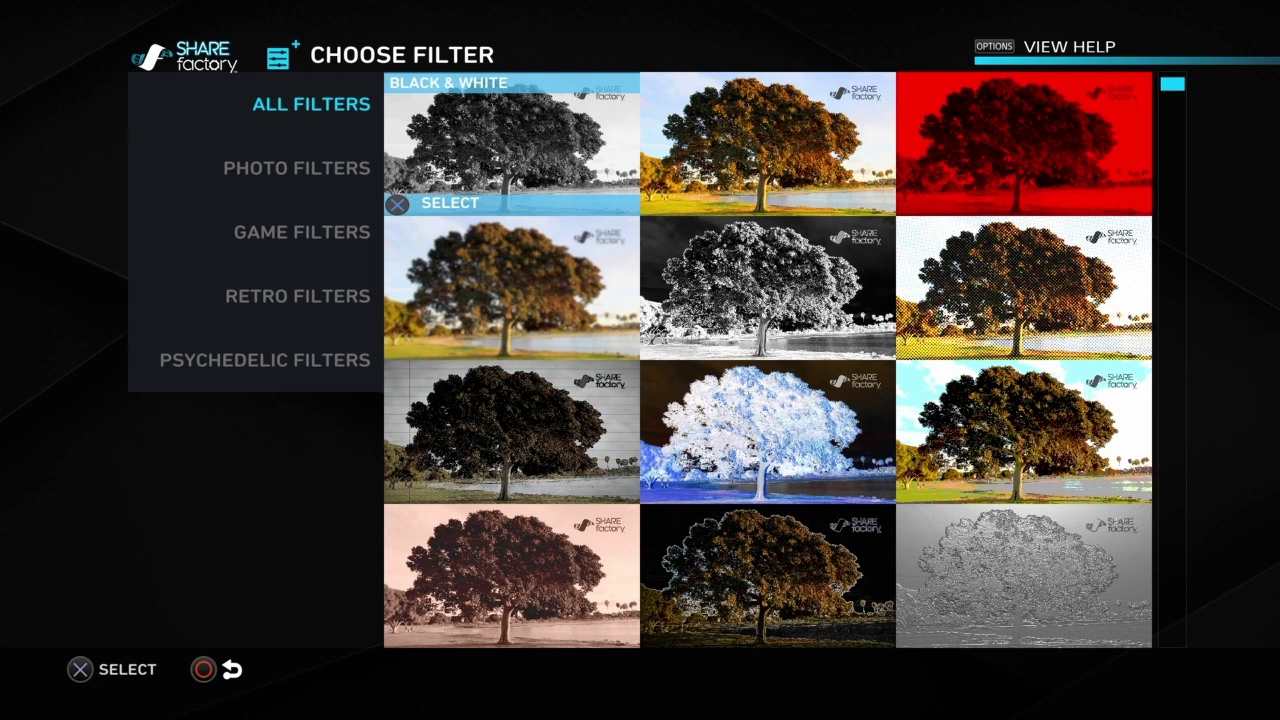
{"action": "key", "text": "Down"}
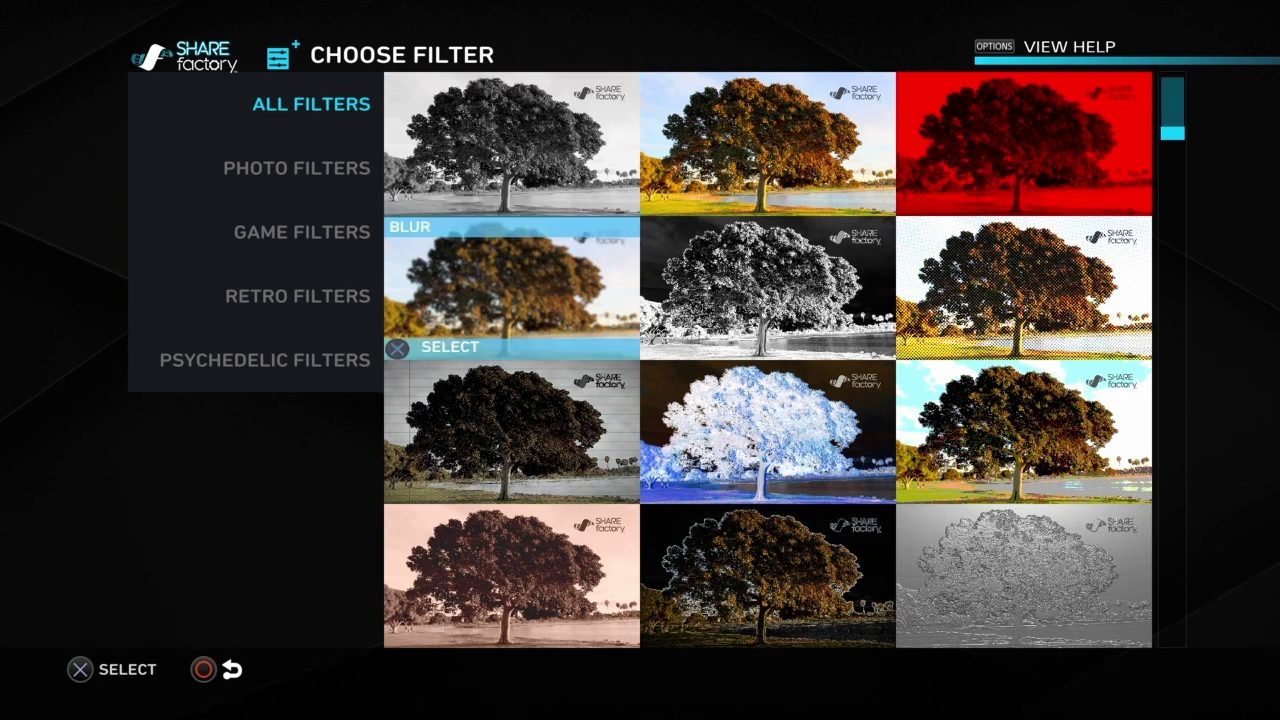
{"action": "key", "text": "Return"}
{"action": "key", "text": "space"}
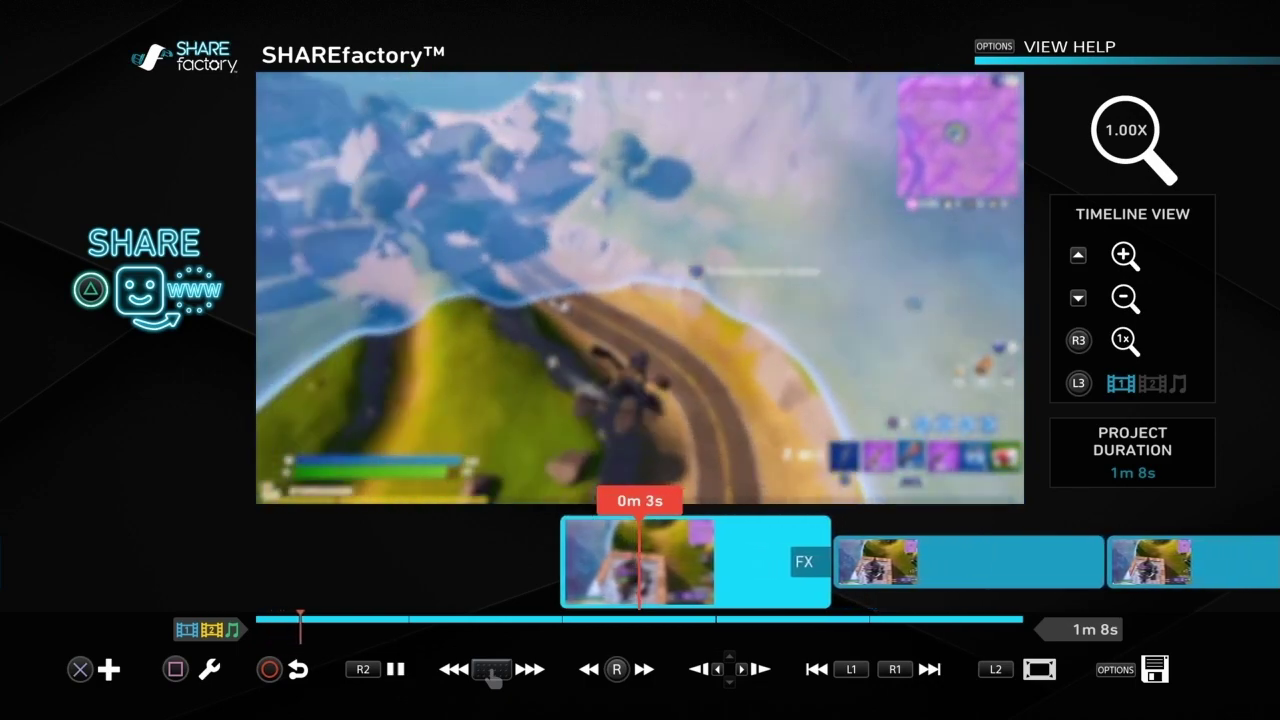
{"action": "key", "text": "space"}
Try weaker and stronger blur in the first clip's filter settings and set the radius to 45%.
{"action": "key", "text": "Return"}
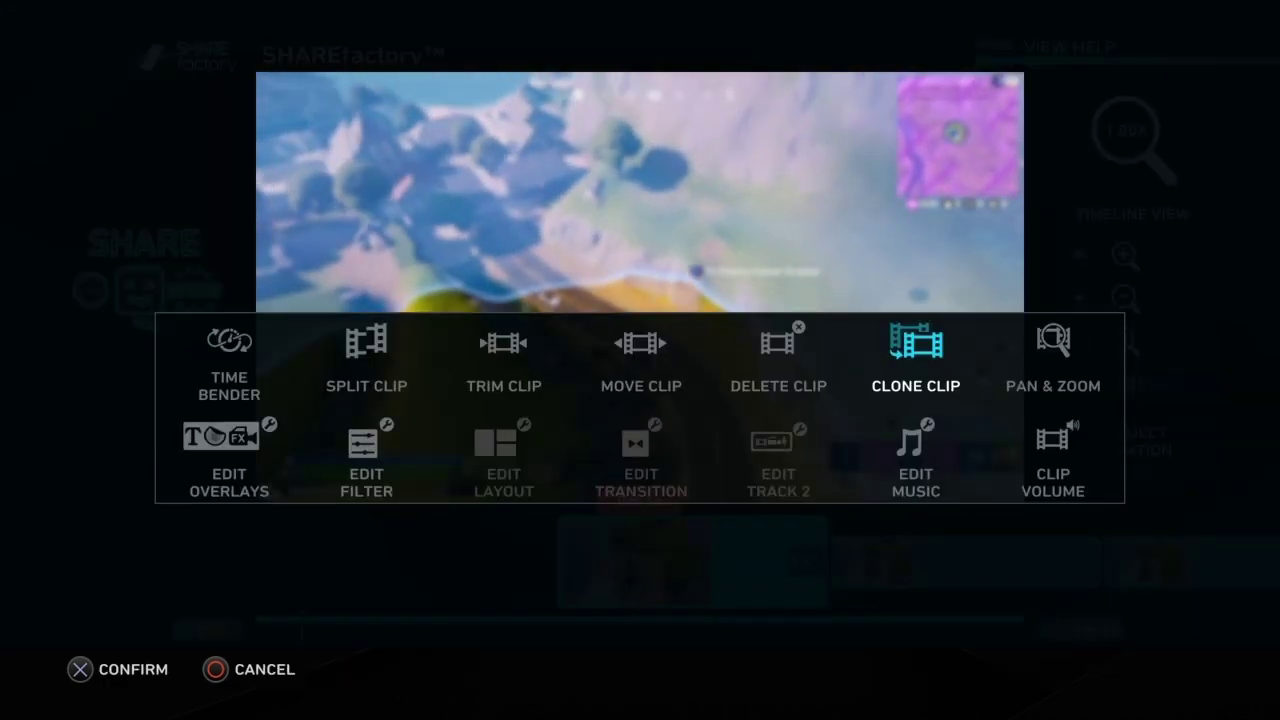
{"action": "key", "text": "Left"}
{"action": "key", "text": "Left"}
{"action": "key", "text": "Left"}
{"action": "key", "text": "Down"}
{"action": "key", "text": "Return"}
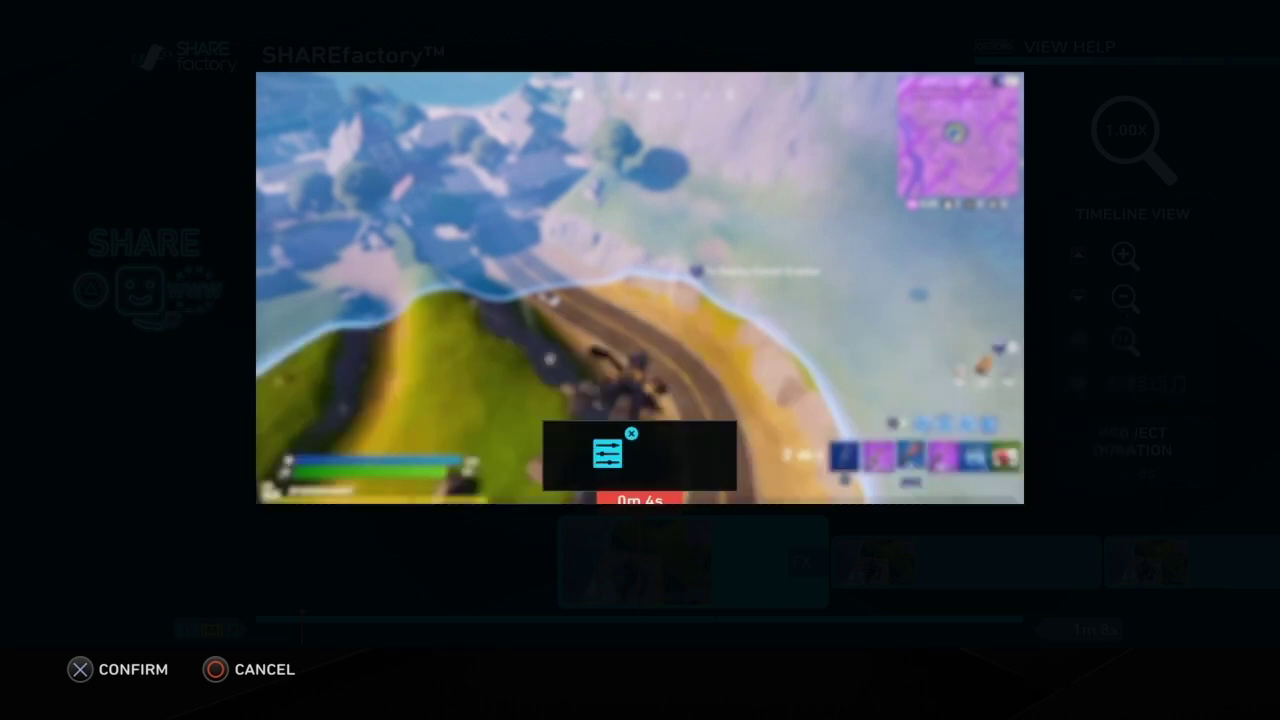
{"action": "key", "text": "Right"}
{"action": "key", "text": "Return"}
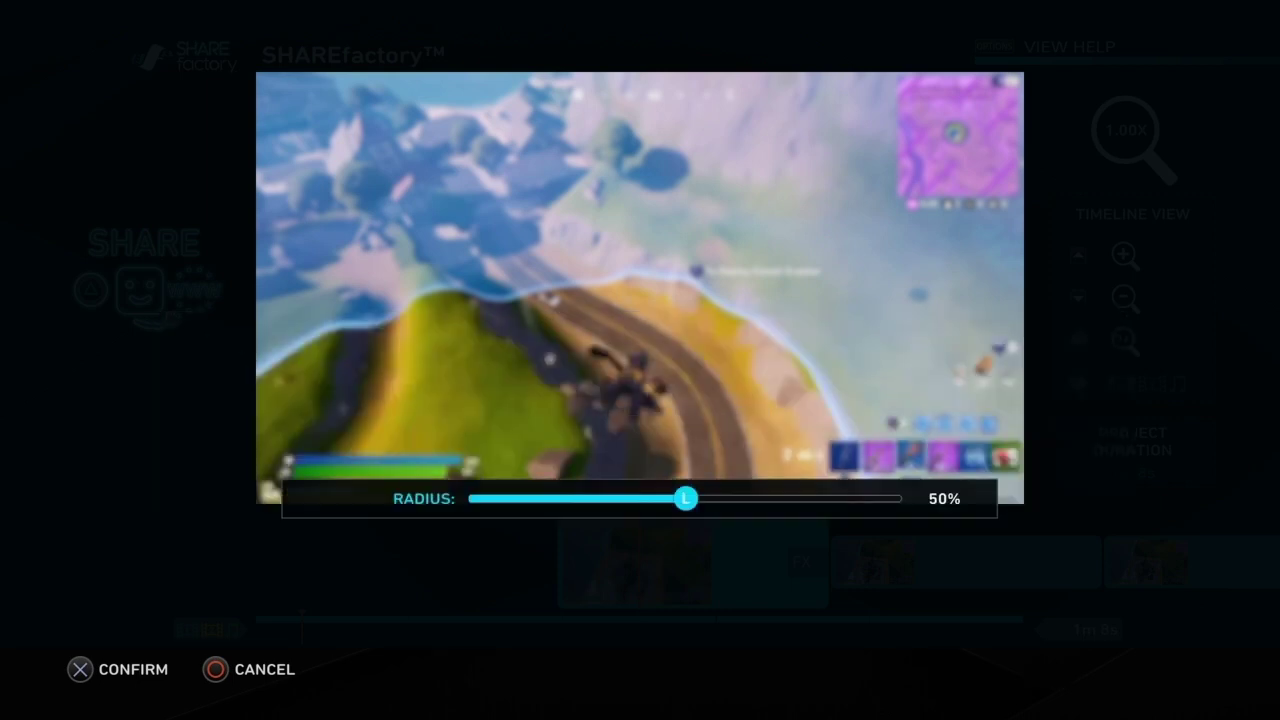
{"action": "key", "text": "Right"}
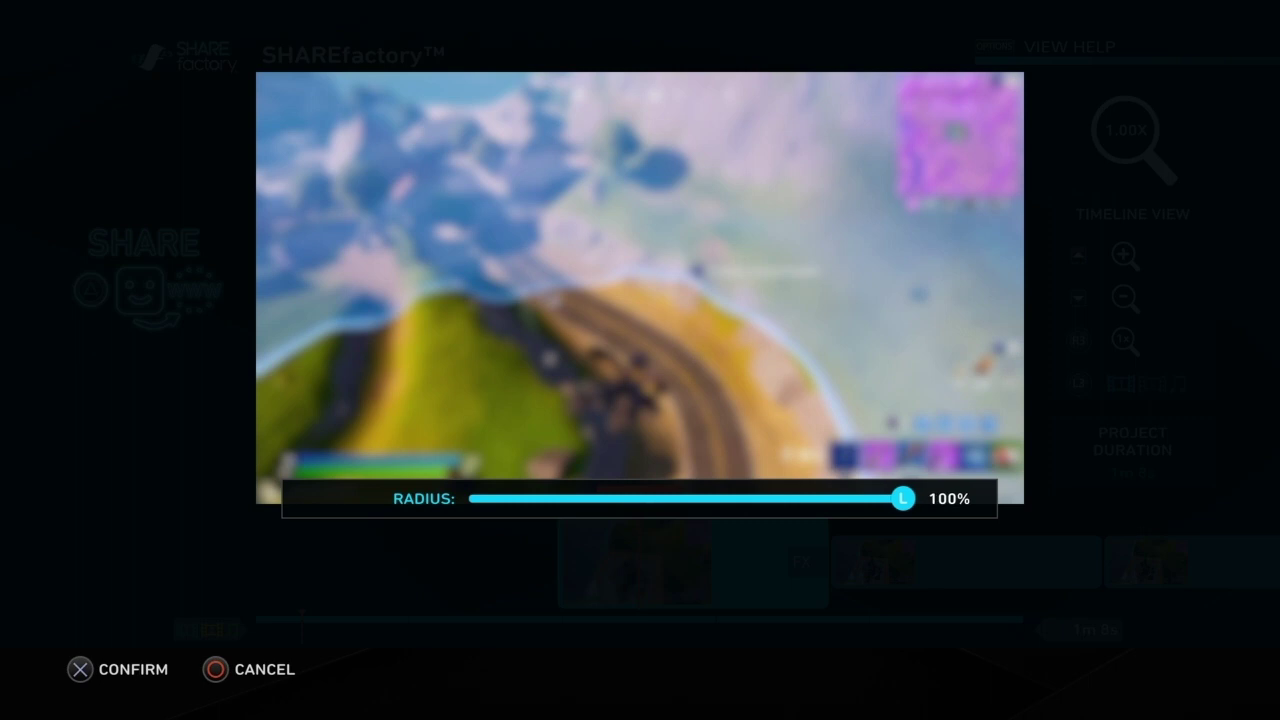
{"action": "key", "text": "Left"}
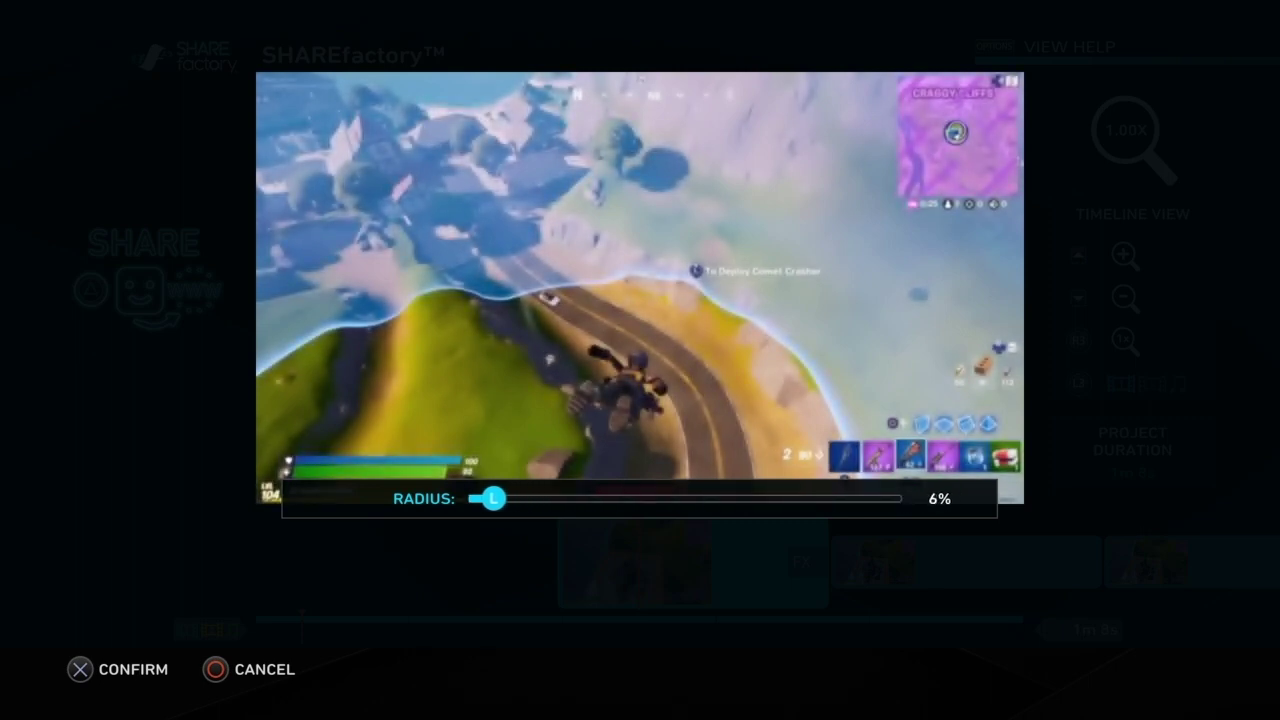
{"action": "key", "text": "Right"}
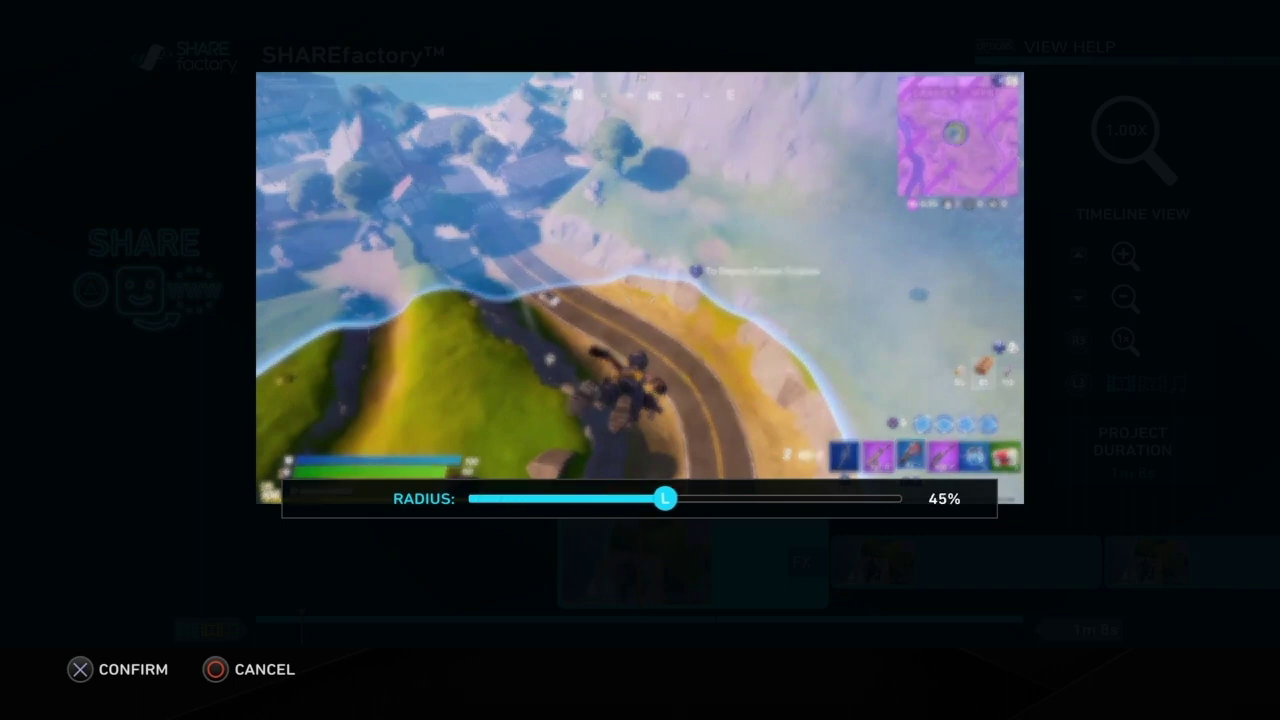
{"action": "key", "text": "Return"}
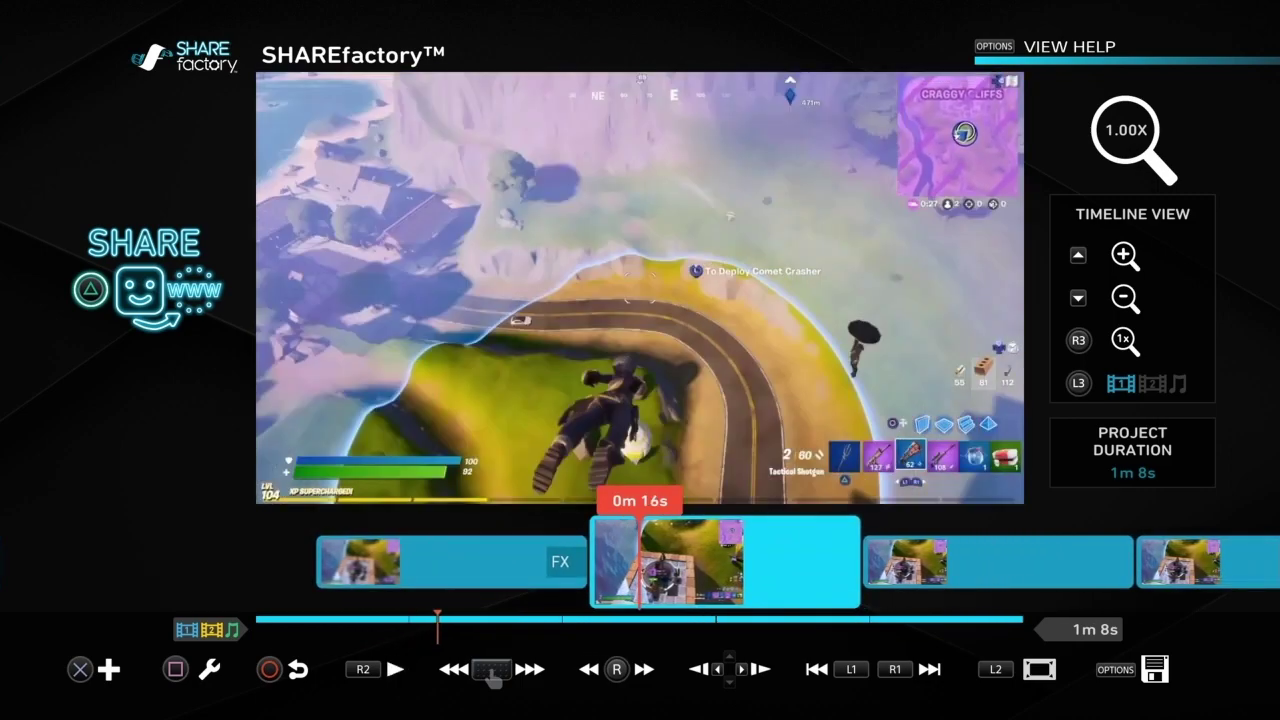
Apply the Blur Vignette layout to the second clip and preview it up to about 0m 24s.
{"action": "key", "text": "space"}
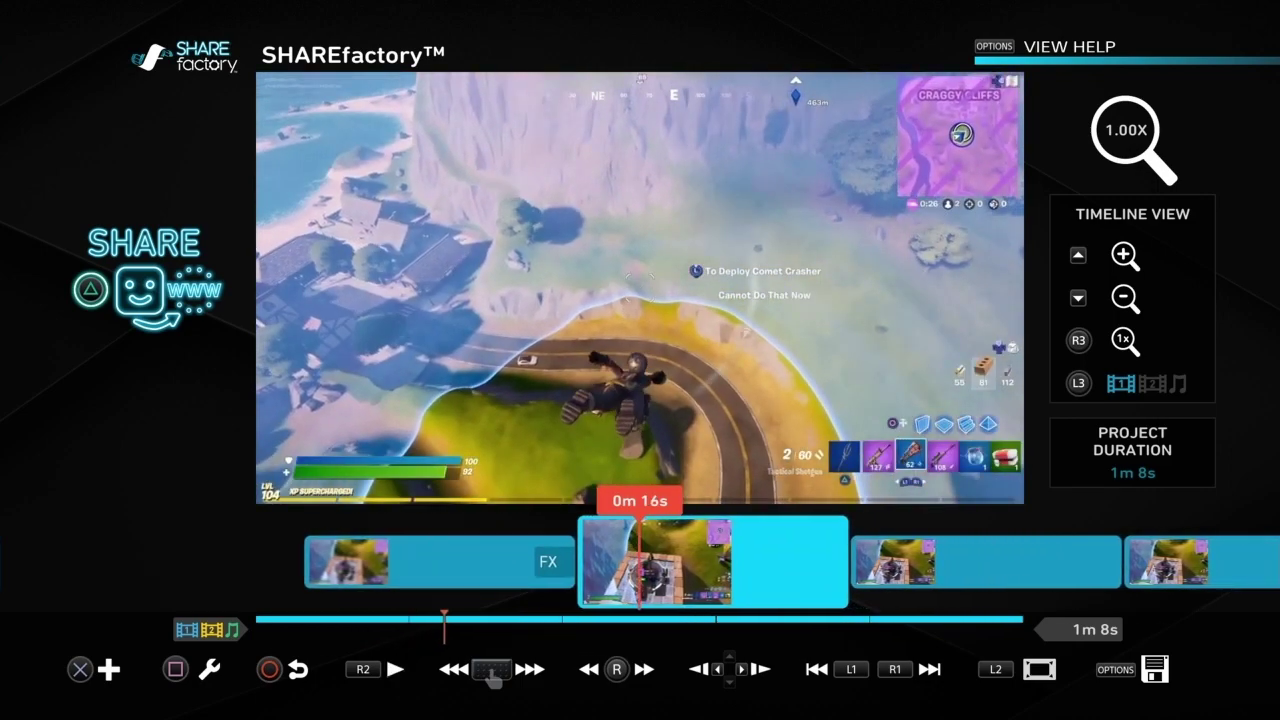
{"action": "key", "text": "Return"}
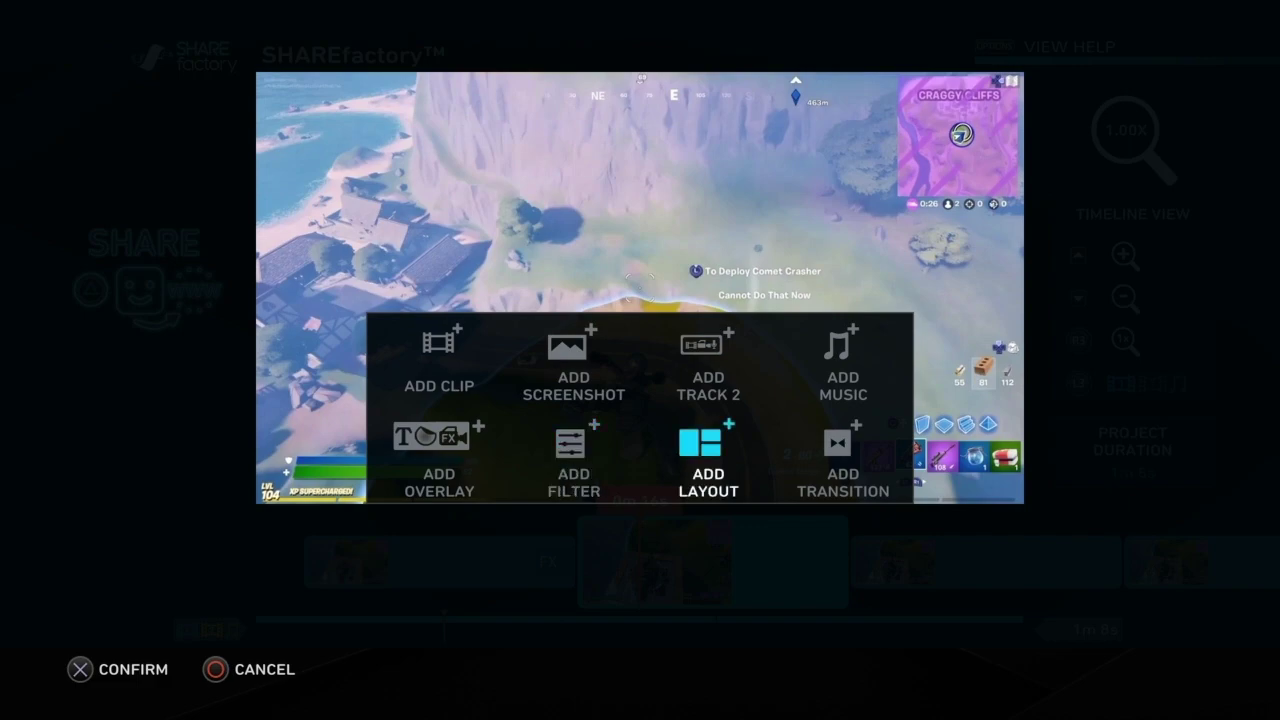
{"action": "key", "text": "Return"}
{"action": "key", "text": "Right"}
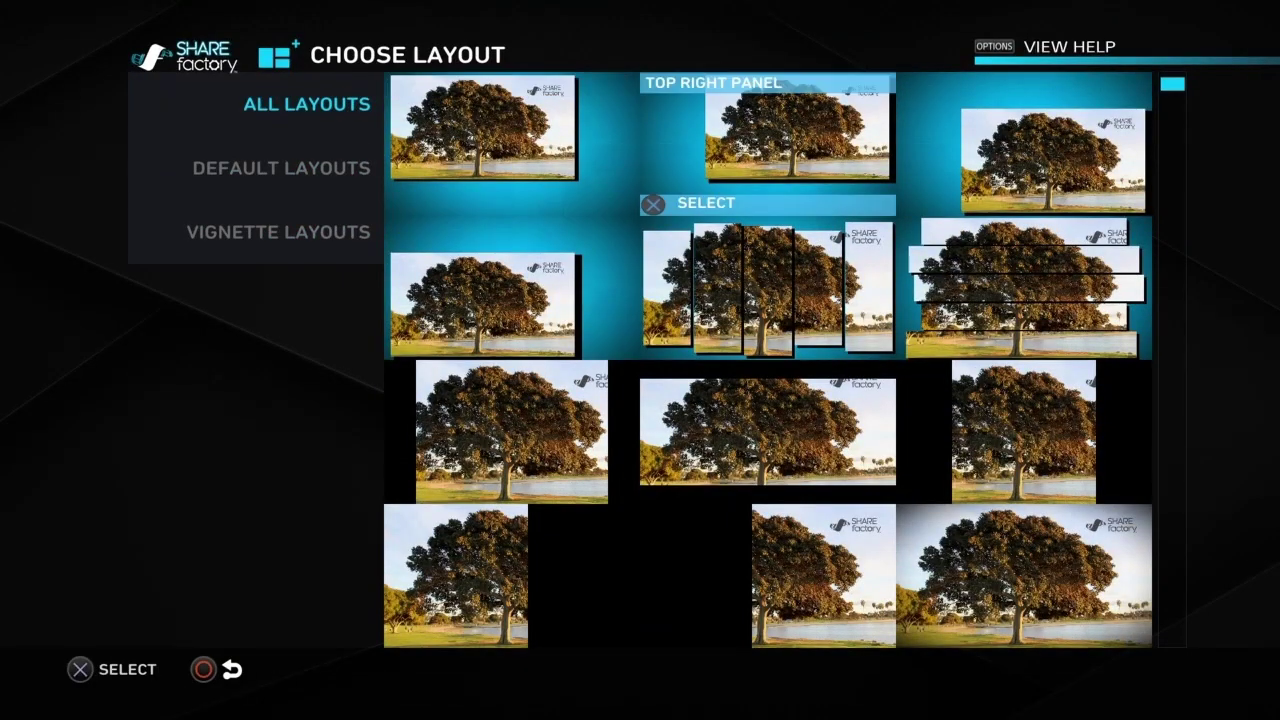
{"action": "key", "text": "Down"}
{"action": "key", "text": "Down"}
{"action": "key", "text": "Down"}
{"action": "key", "text": "Down"}
{"action": "key", "text": "Left"}
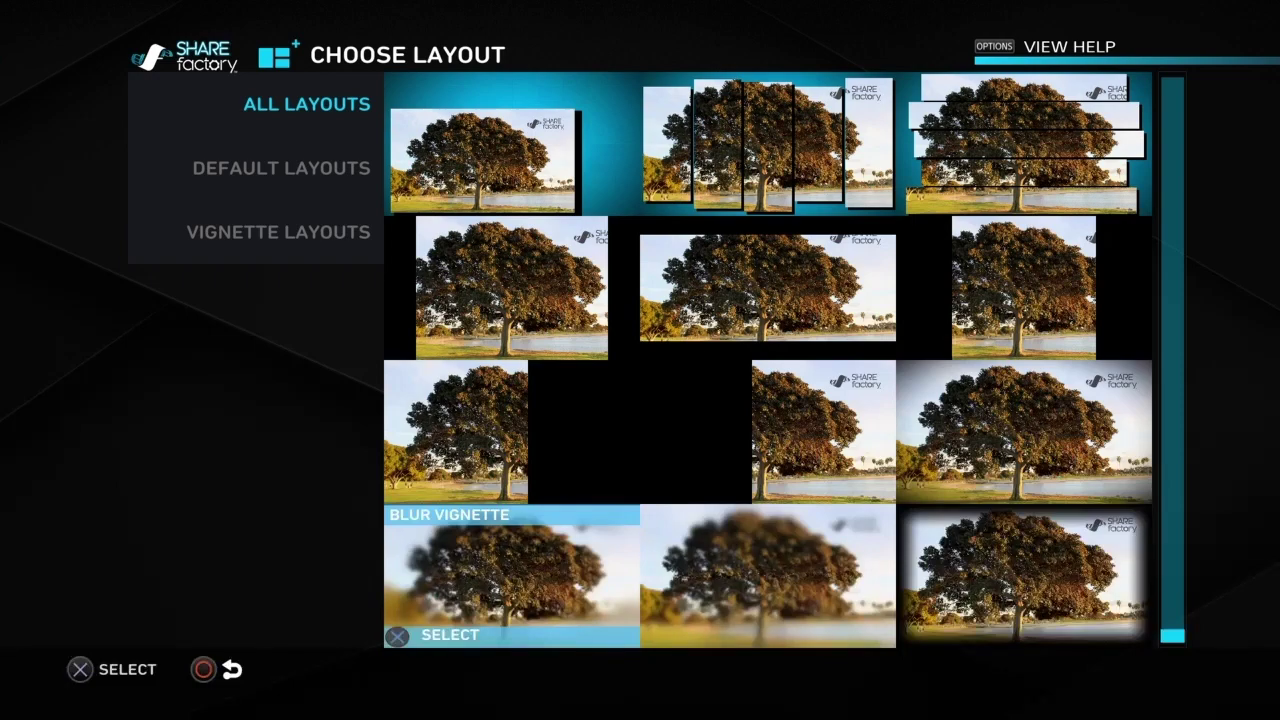
{"action": "key", "text": "Return"}
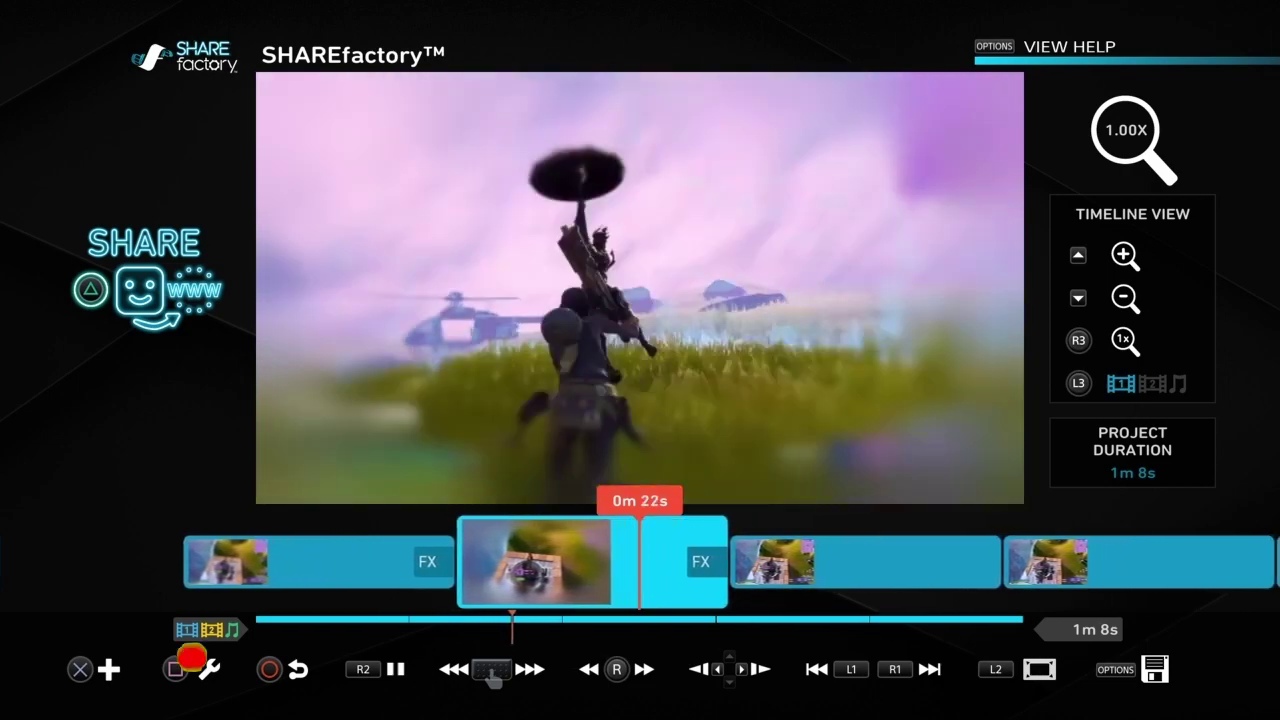
{"action": "key", "text": "space"}
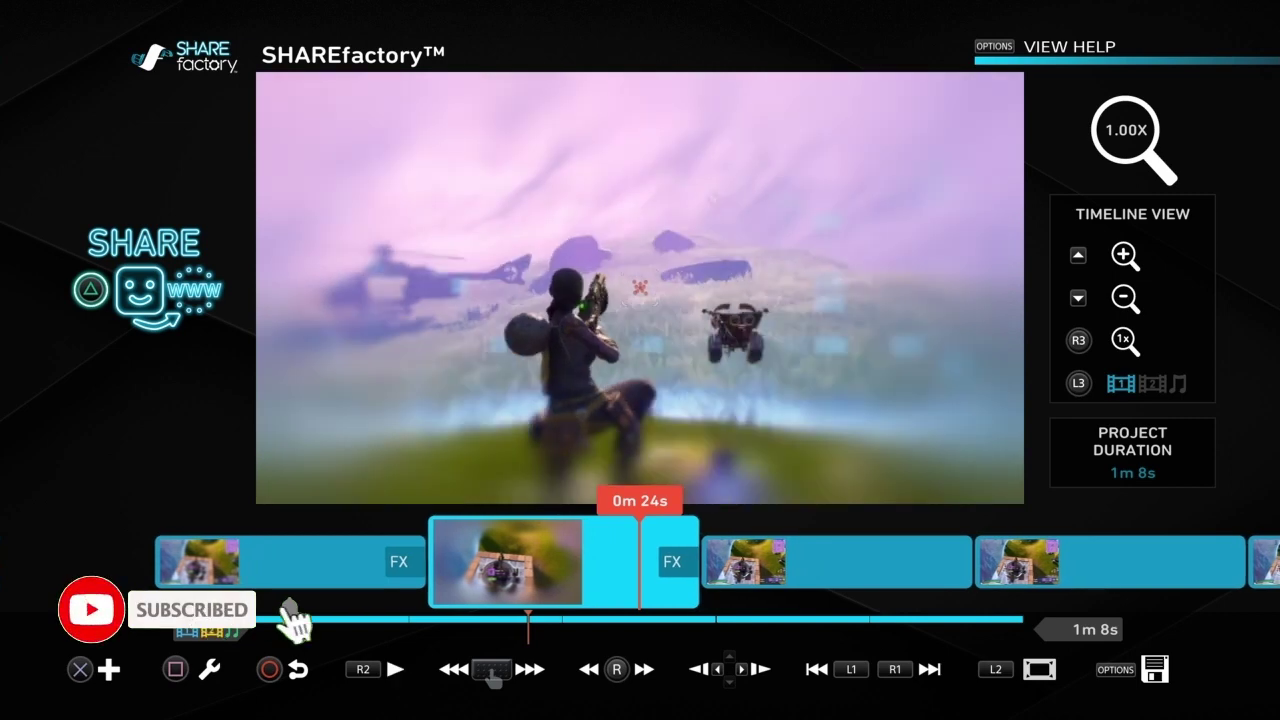
Try Blur Vignette intensities from 0% to 100% in the second clip's layout settings and keep a strong blur.
{"action": "key", "text": "Return"}
{"action": "key", "text": "Return"}
{"action": "key", "text": "Down"}
{"action": "key", "text": "Right"}
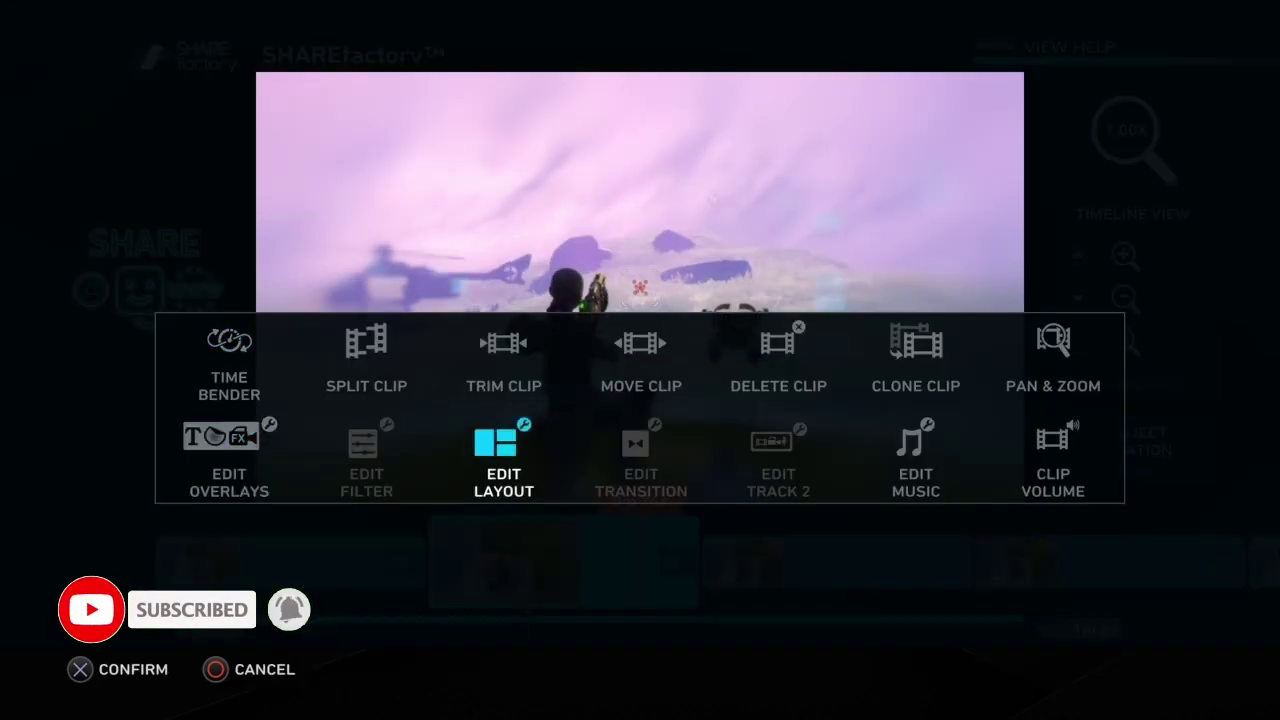
{"action": "key", "text": "Right"}
{"action": "key", "text": "Left"}
{"action": "key", "text": "Return"}
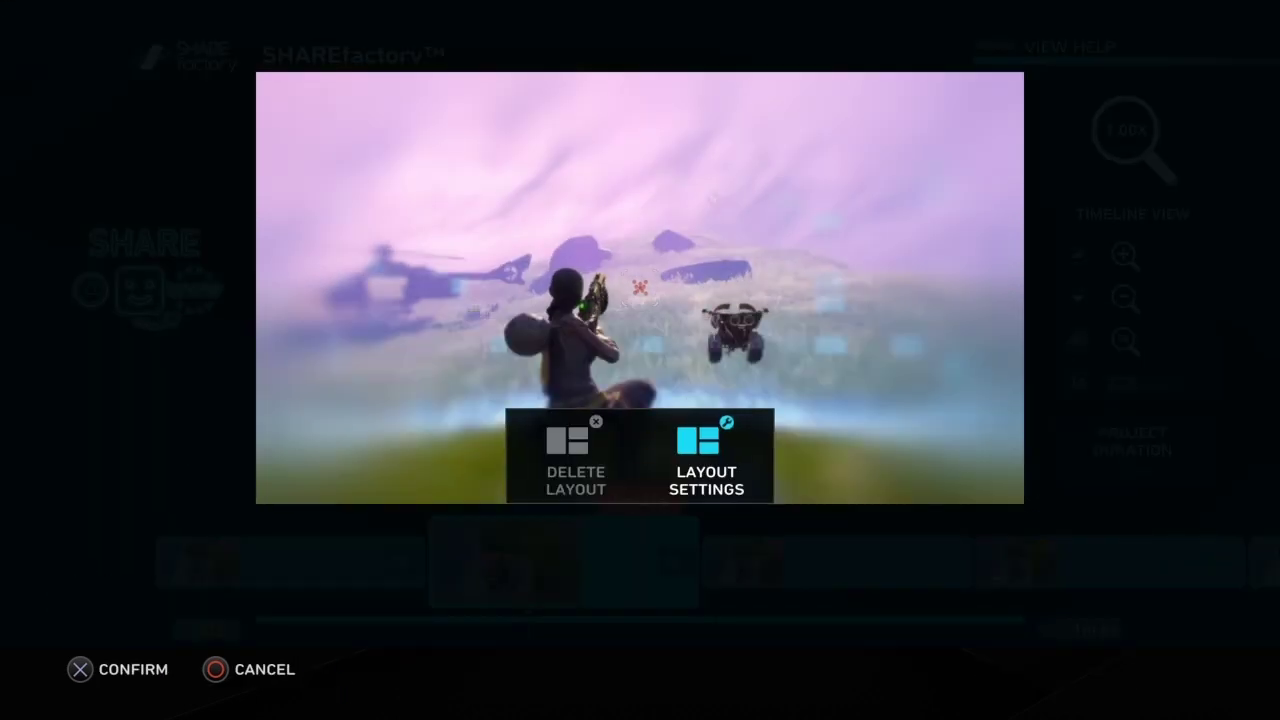
{"action": "key", "text": "Return"}
{"action": "key", "text": "Left"}
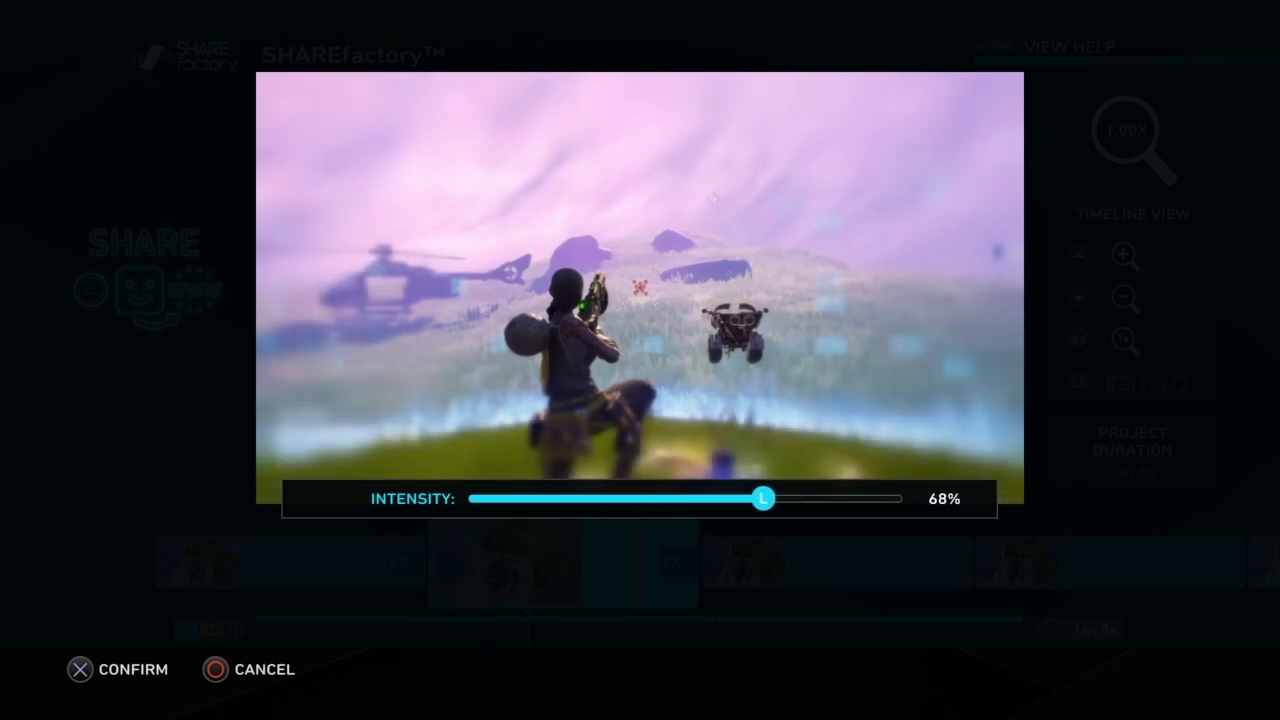
{"action": "key", "text": "Left"}
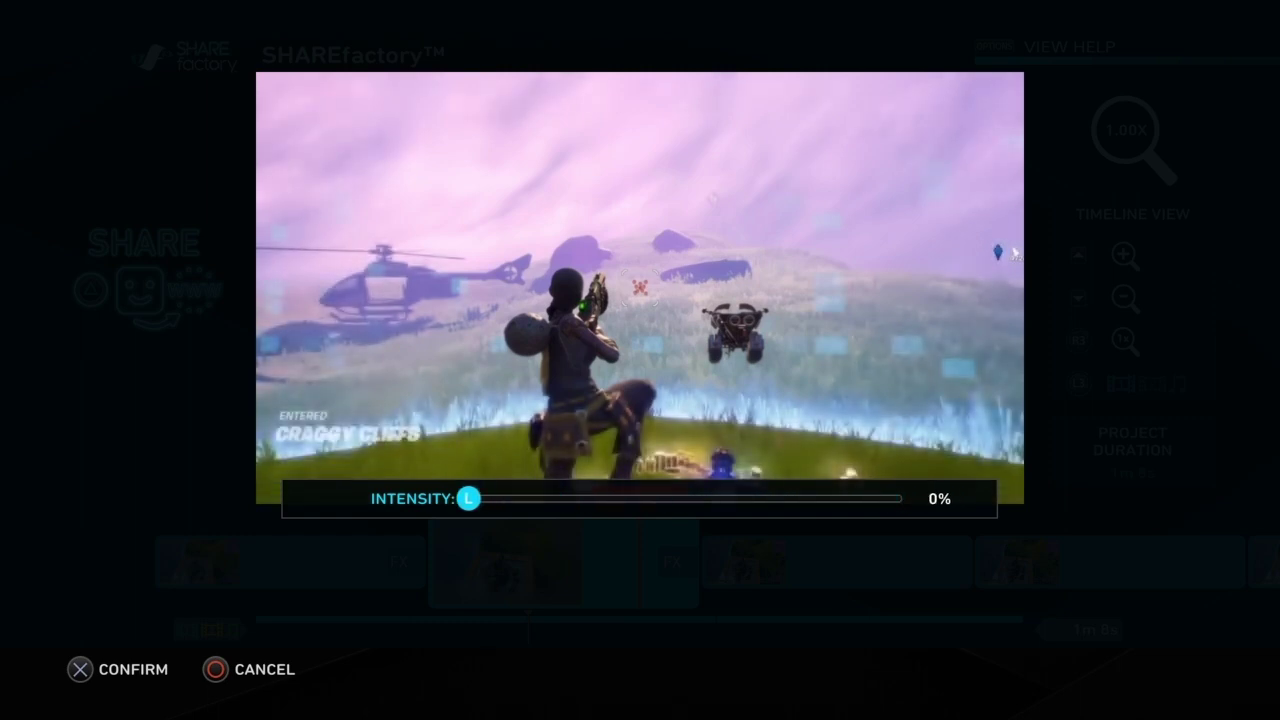
{"action": "key", "text": "Right"}
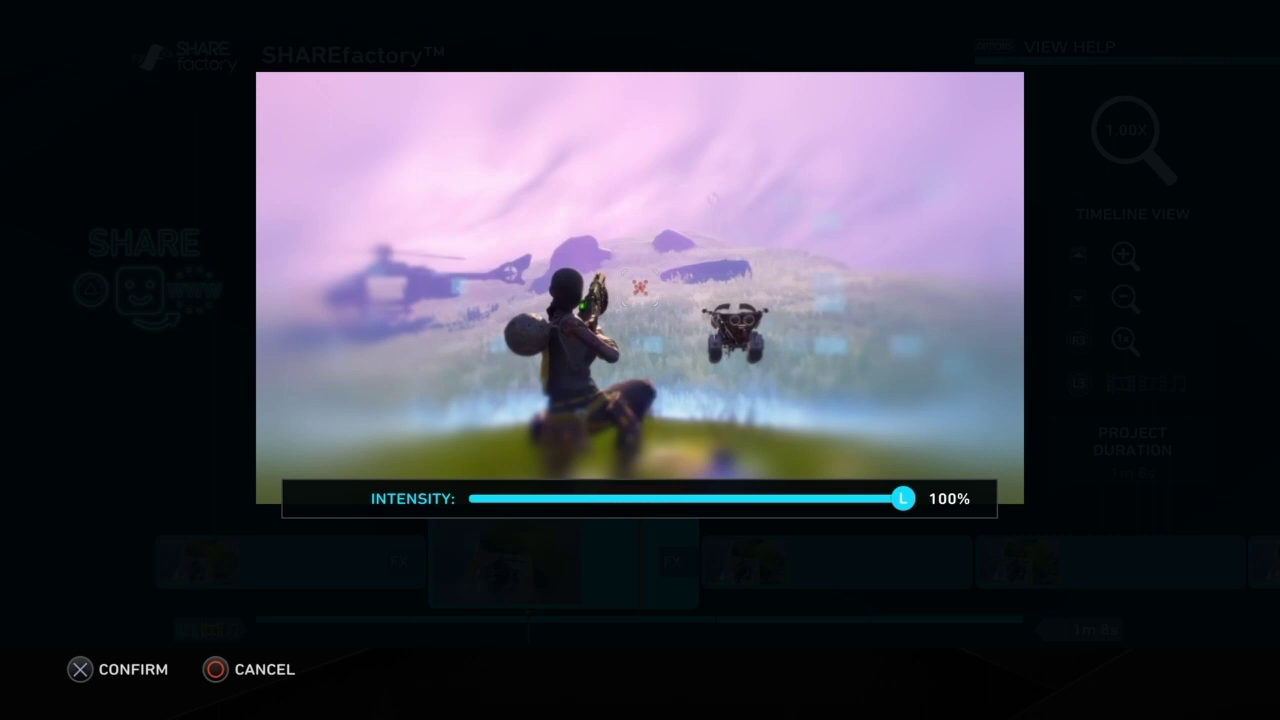
{"action": "key", "text": "Left"}
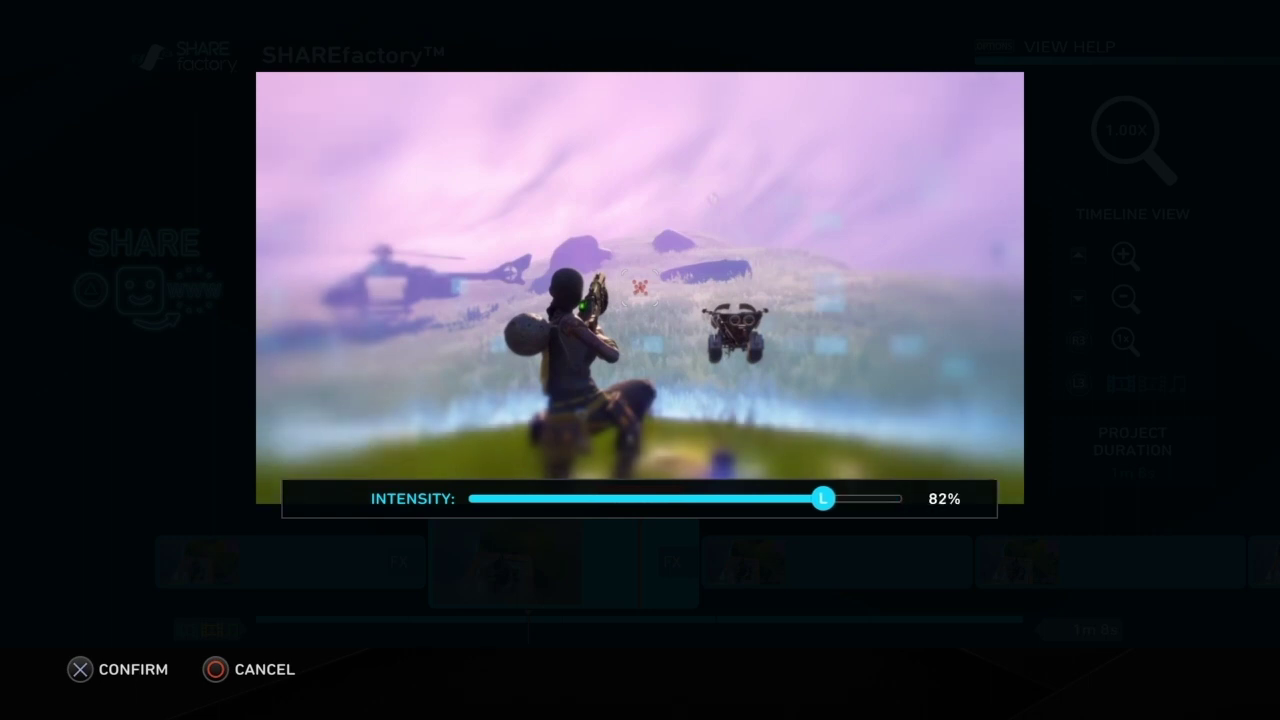
{"action": "key", "text": "Right"}
{"action": "key", "text": "Return"}
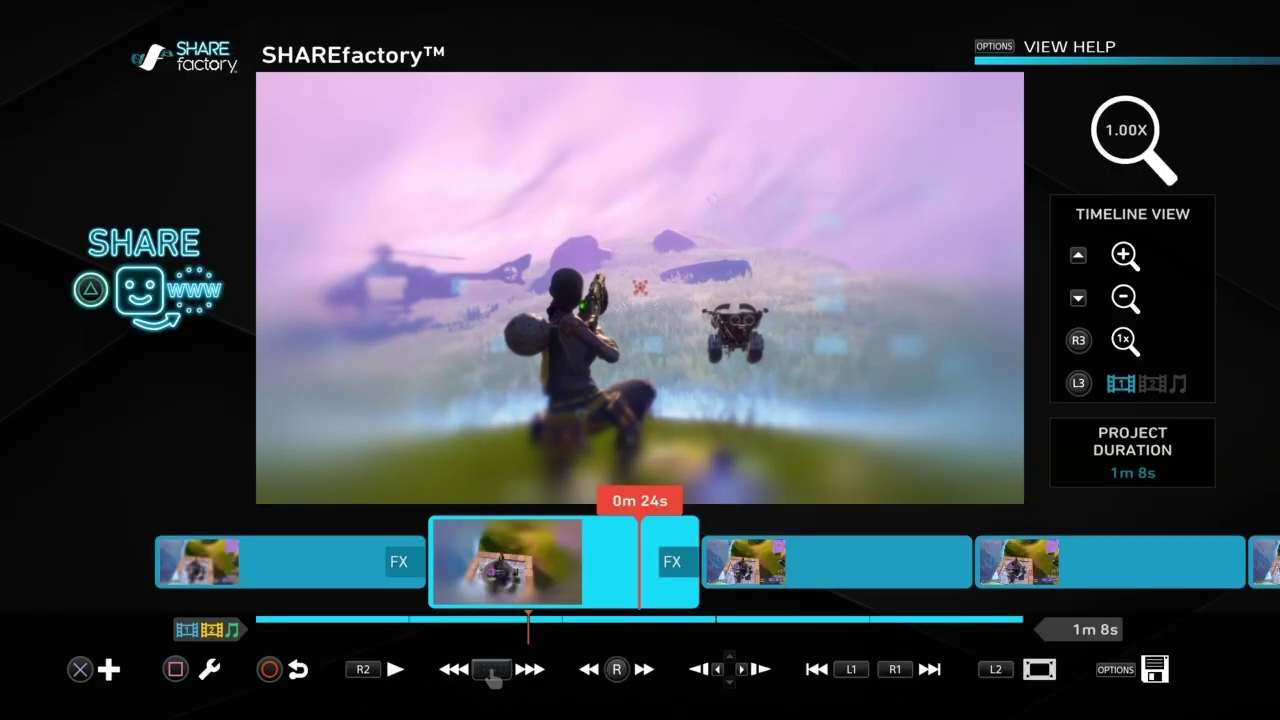
Play on into the third clip and apply the Tilt Shift layout to it.
{"action": "key", "text": "space"}
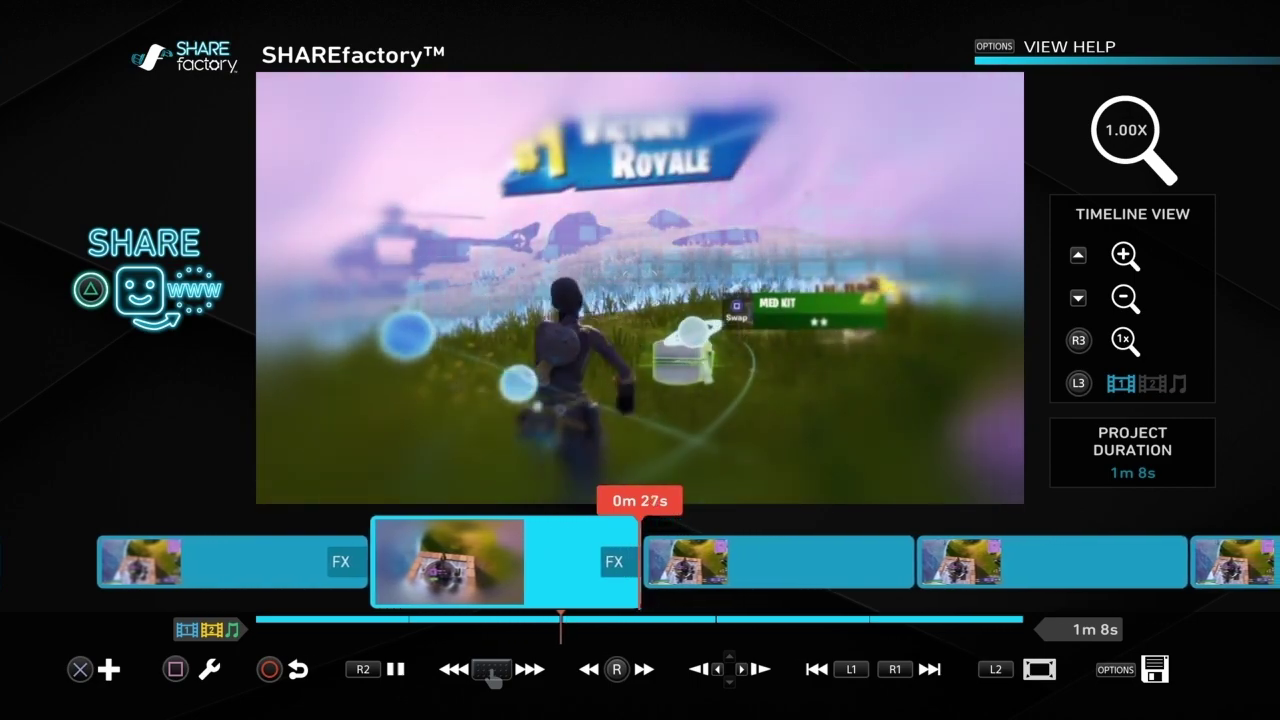
{"action": "key", "text": "space"}
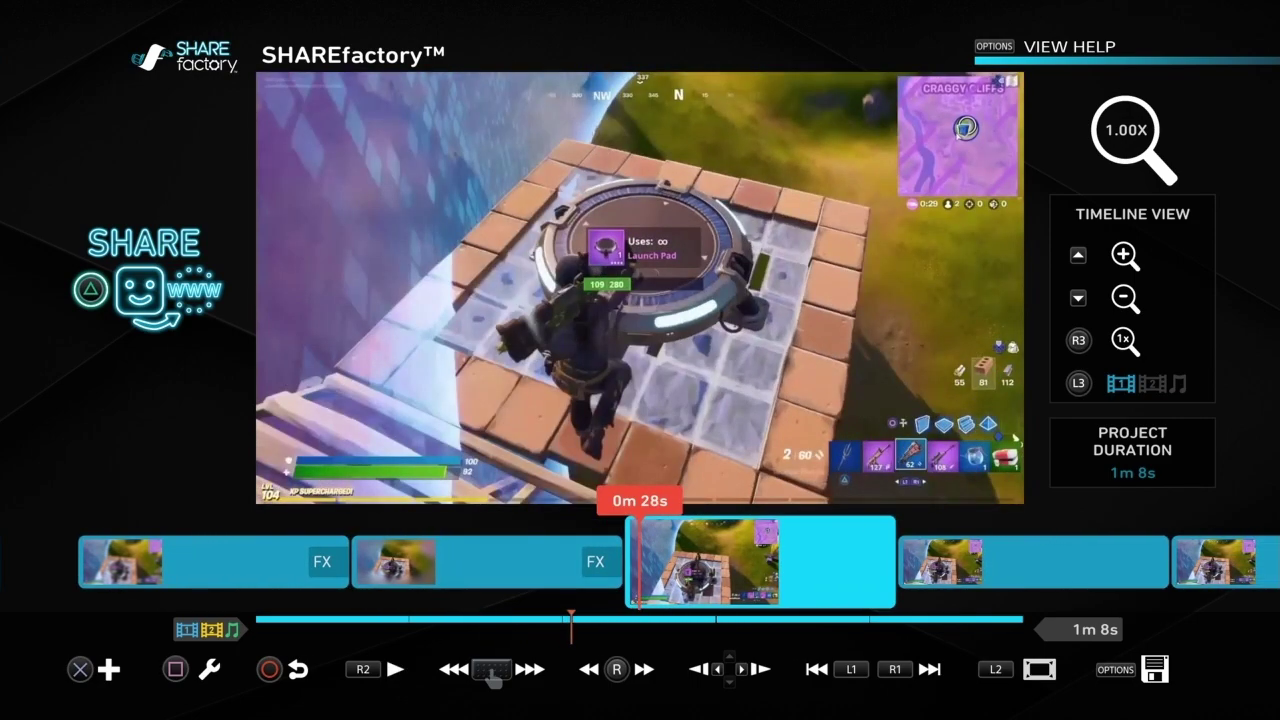
{"action": "key", "text": "Return"}
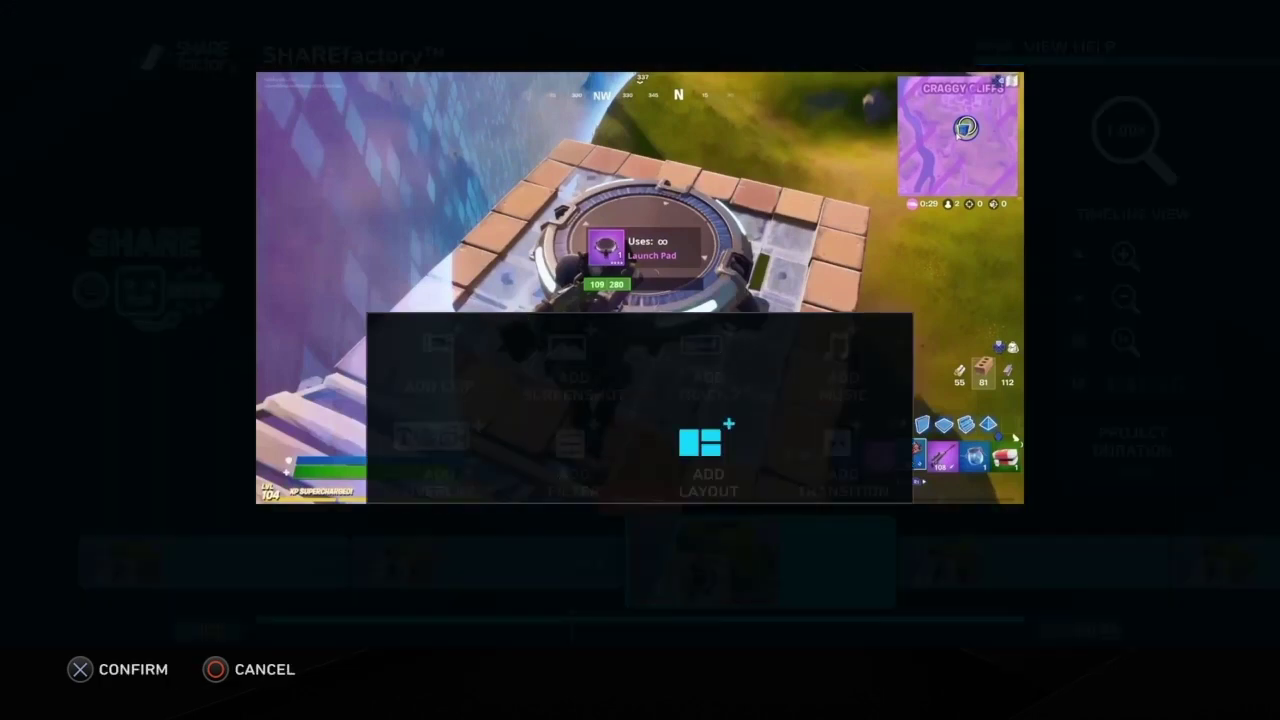
{"action": "key", "text": "Return"}
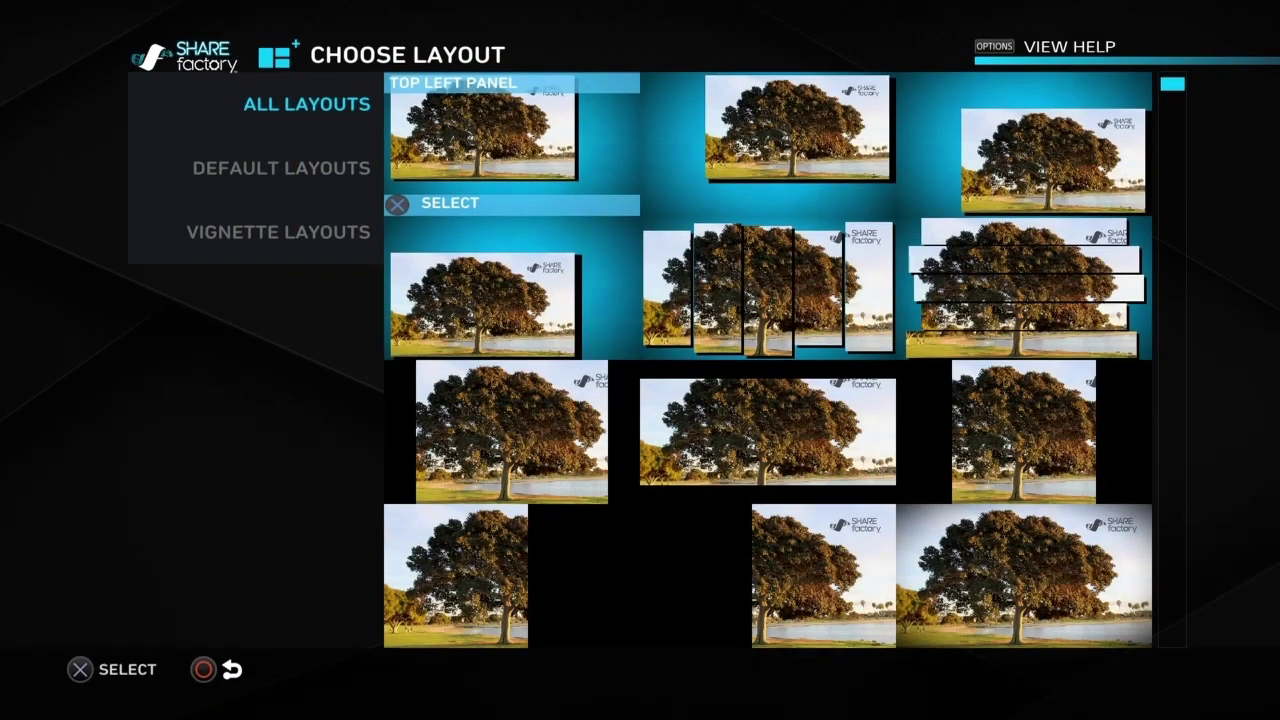
{"action": "key", "text": "Down"}
{"action": "key", "text": "Down"}
{"action": "key", "text": "Down"}
{"action": "key", "text": "Down"}
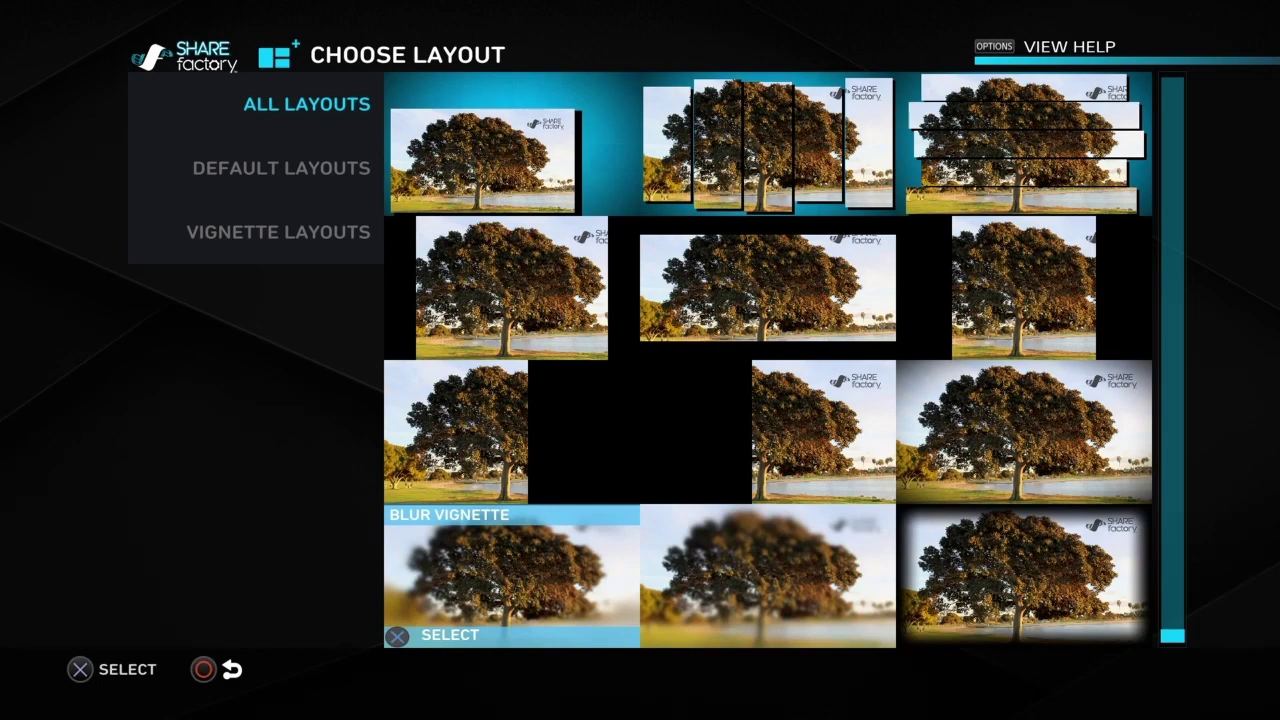
{"action": "key", "text": "Right"}
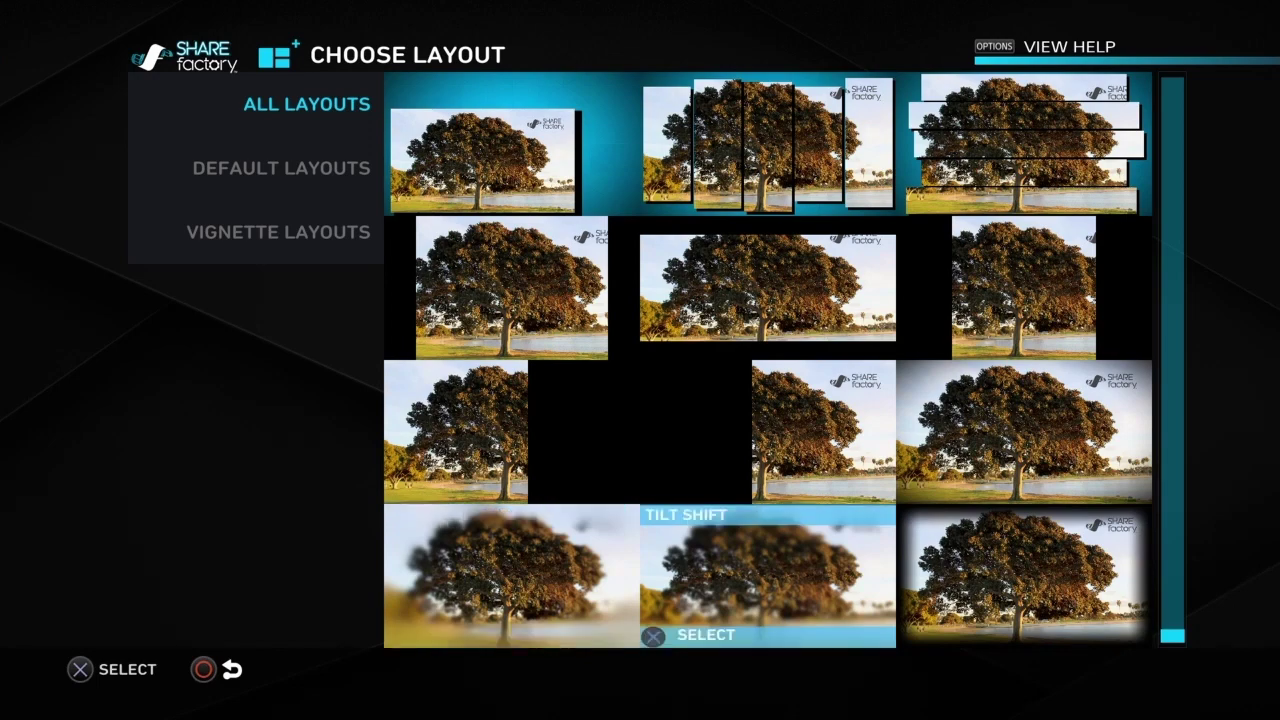
{"action": "key", "text": "Return"}
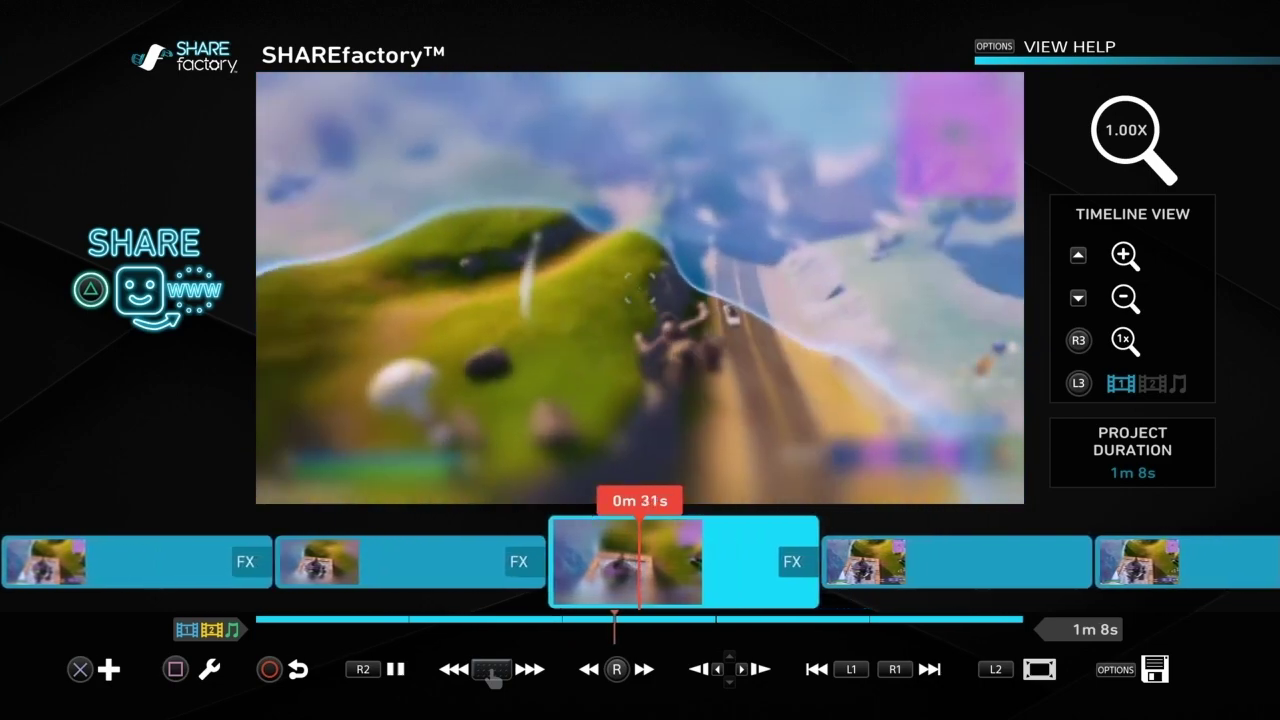
Try a Tilt Shift intensity of 60% in the third clip's layout settings.
{"action": "key", "text": "Return"}
{"action": "key", "text": "Return"}
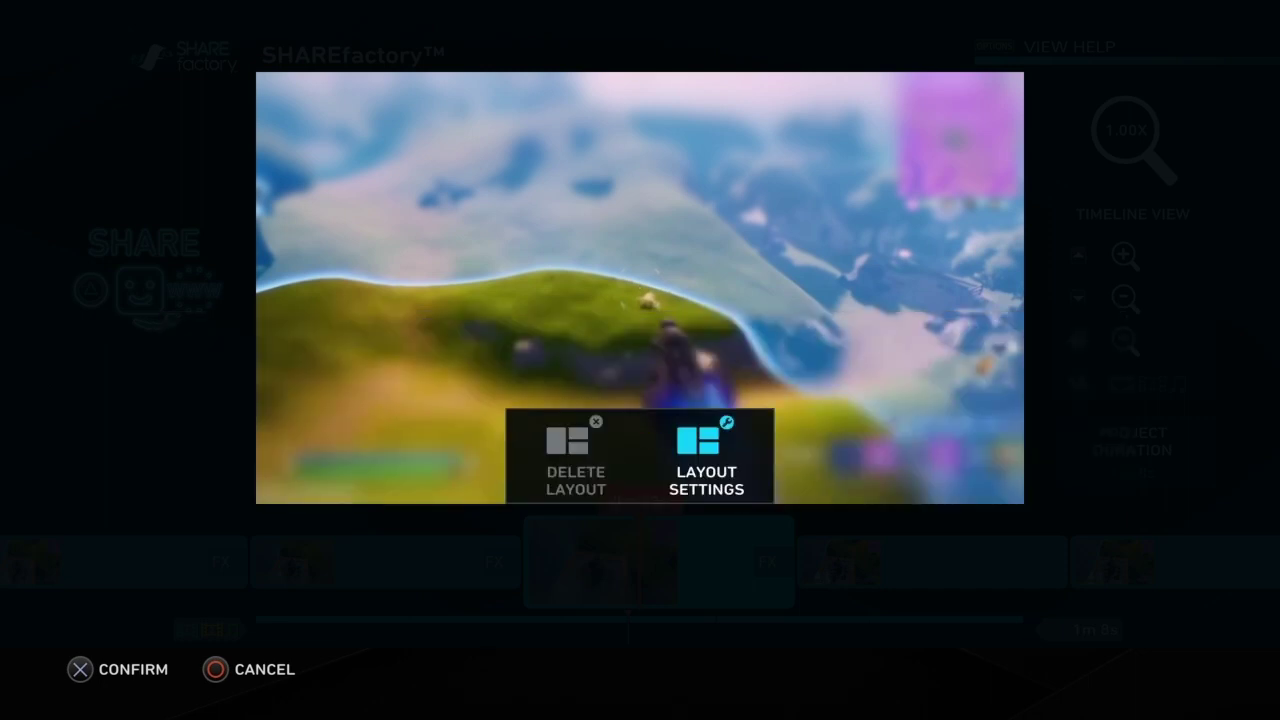
{"action": "key", "text": "Return"}
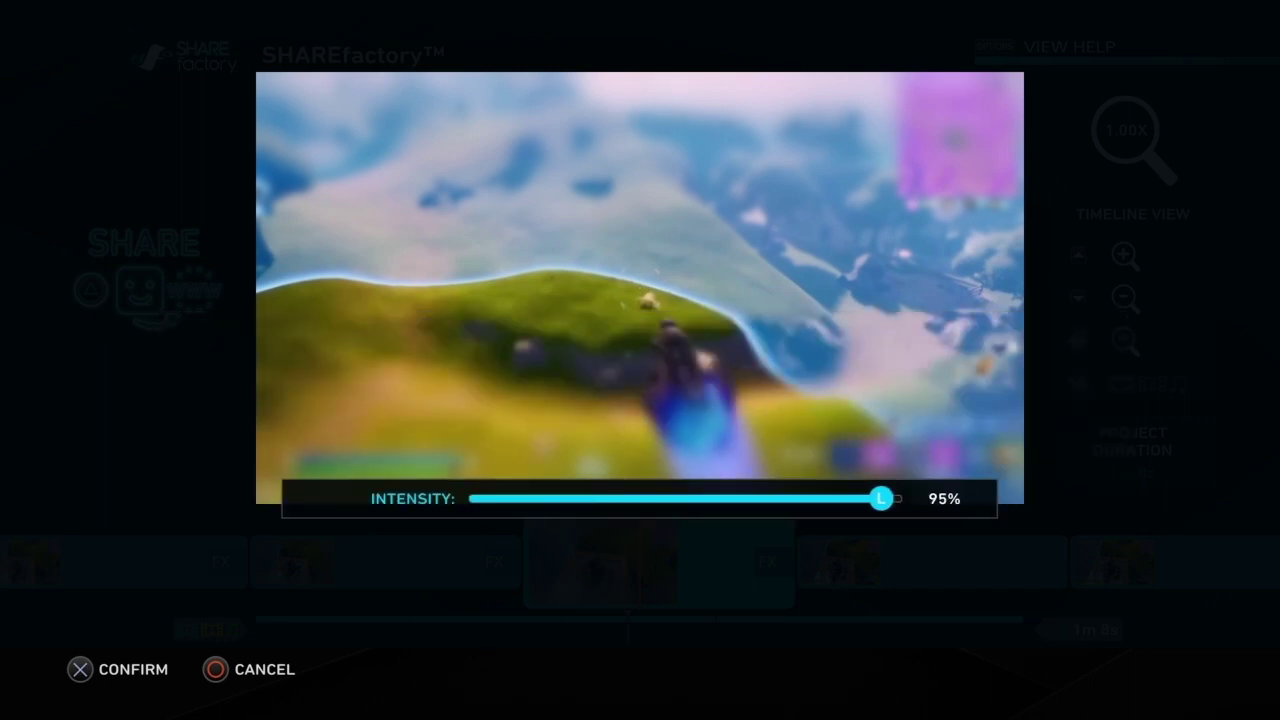
{"action": "key", "text": "Left"}
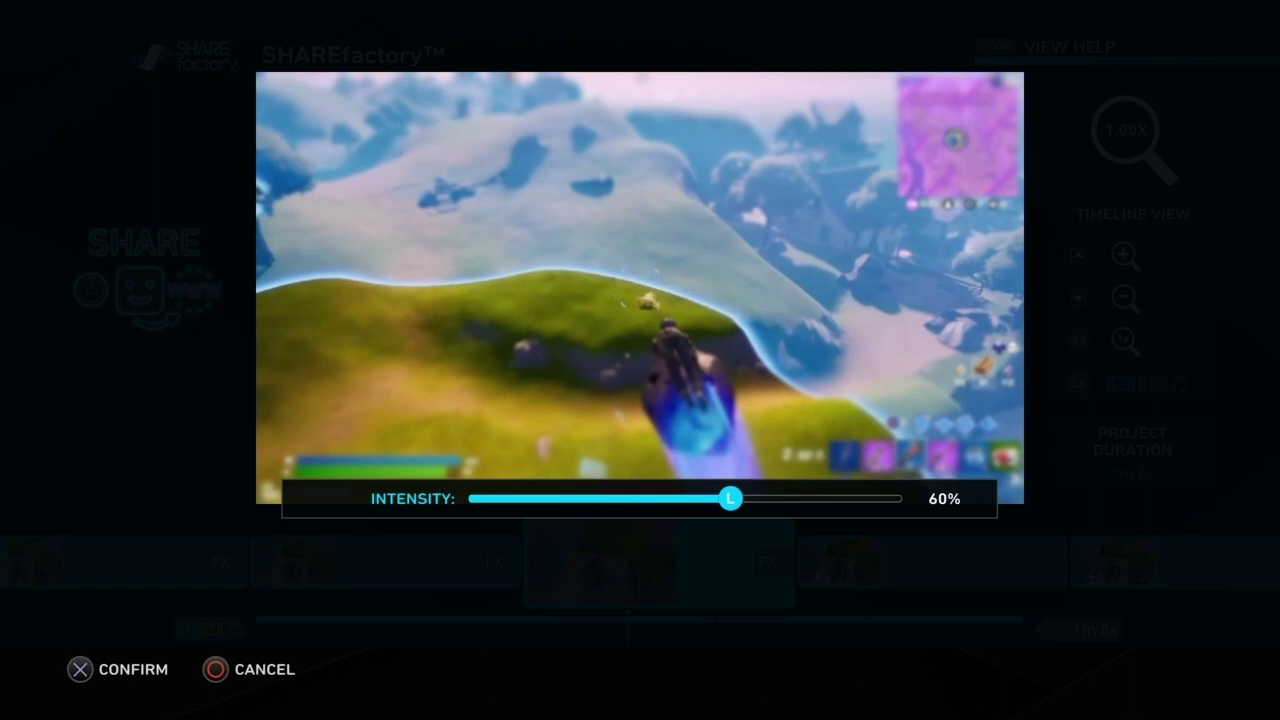
{"action": "key", "text": "Return"}
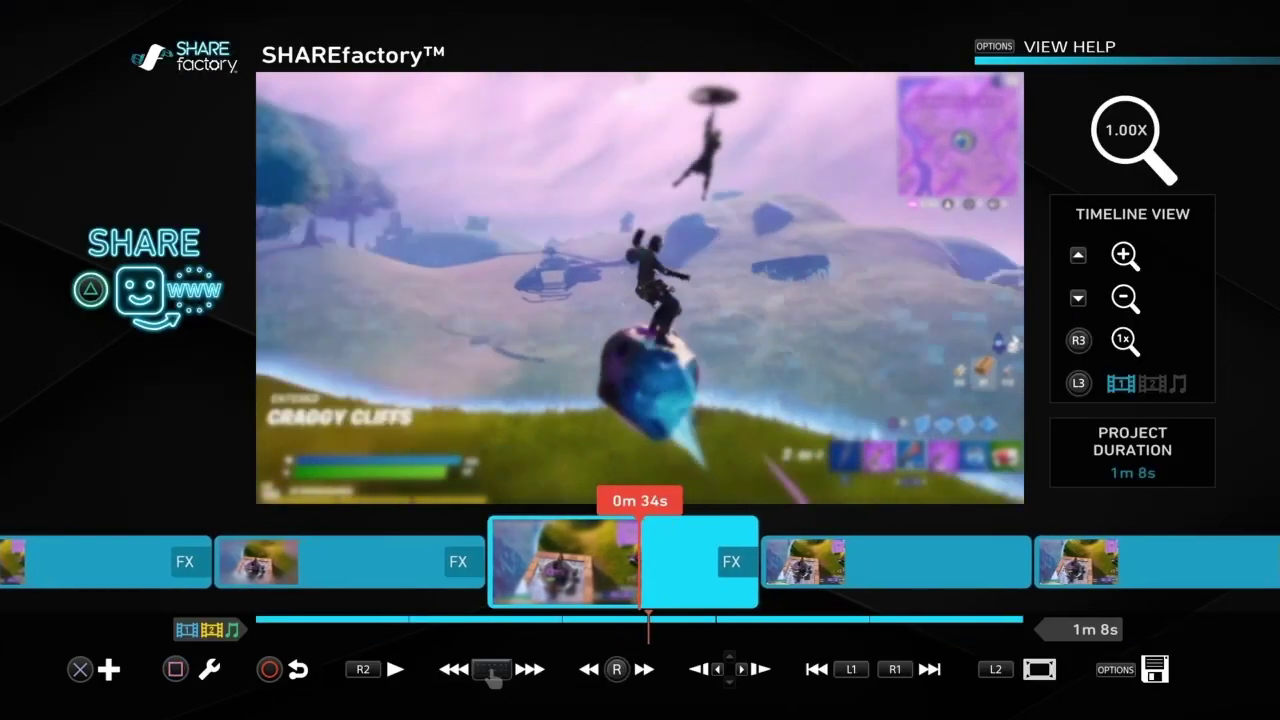
Set the third clip's Tilt Shift intensity to 100%.
{"action": "key", "text": "Return"}
{"action": "key", "text": "Escape"}
{"action": "key", "text": "backslash"}
{"action": "key", "text": "Return"}
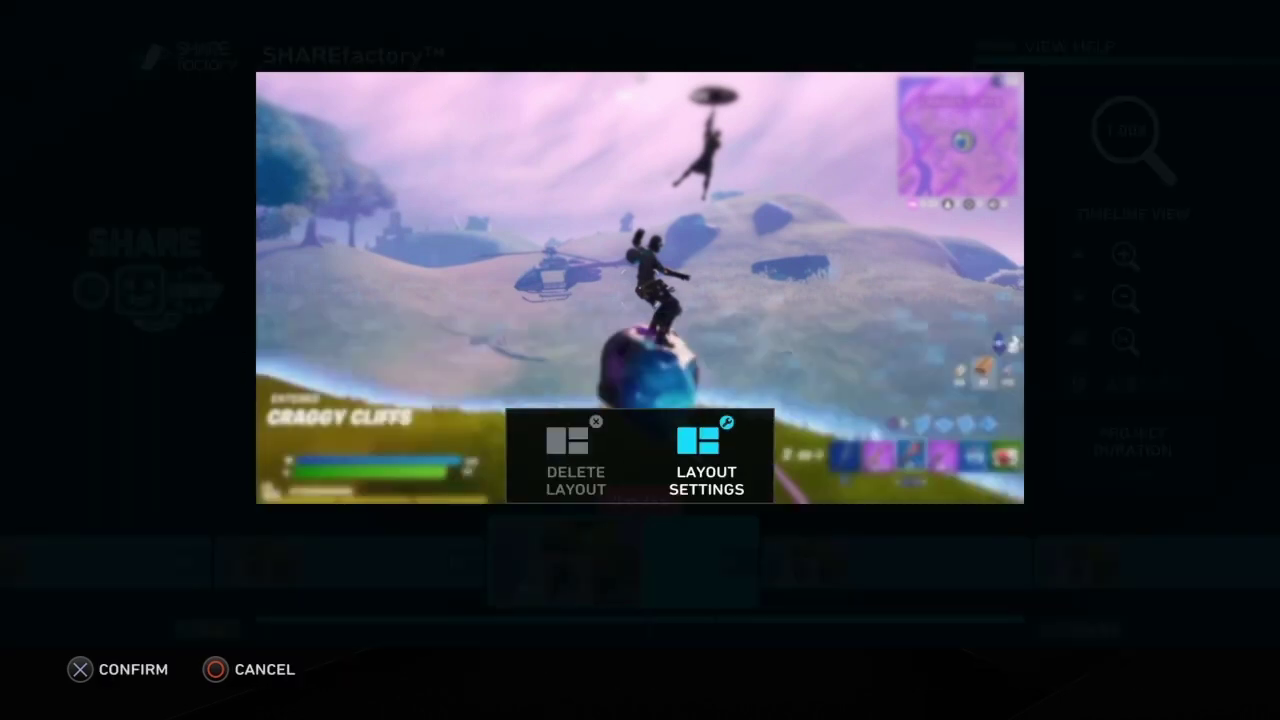
{"action": "key", "text": "Right"}
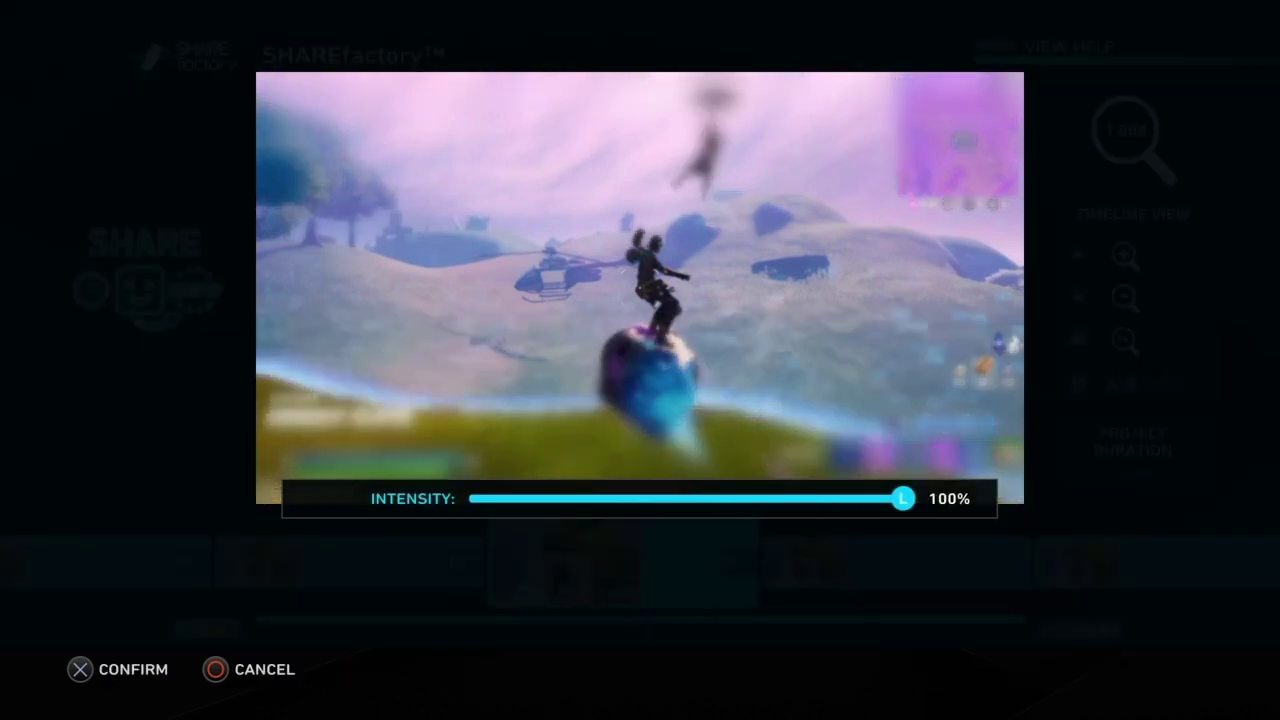
{"action": "key", "text": "Return"}
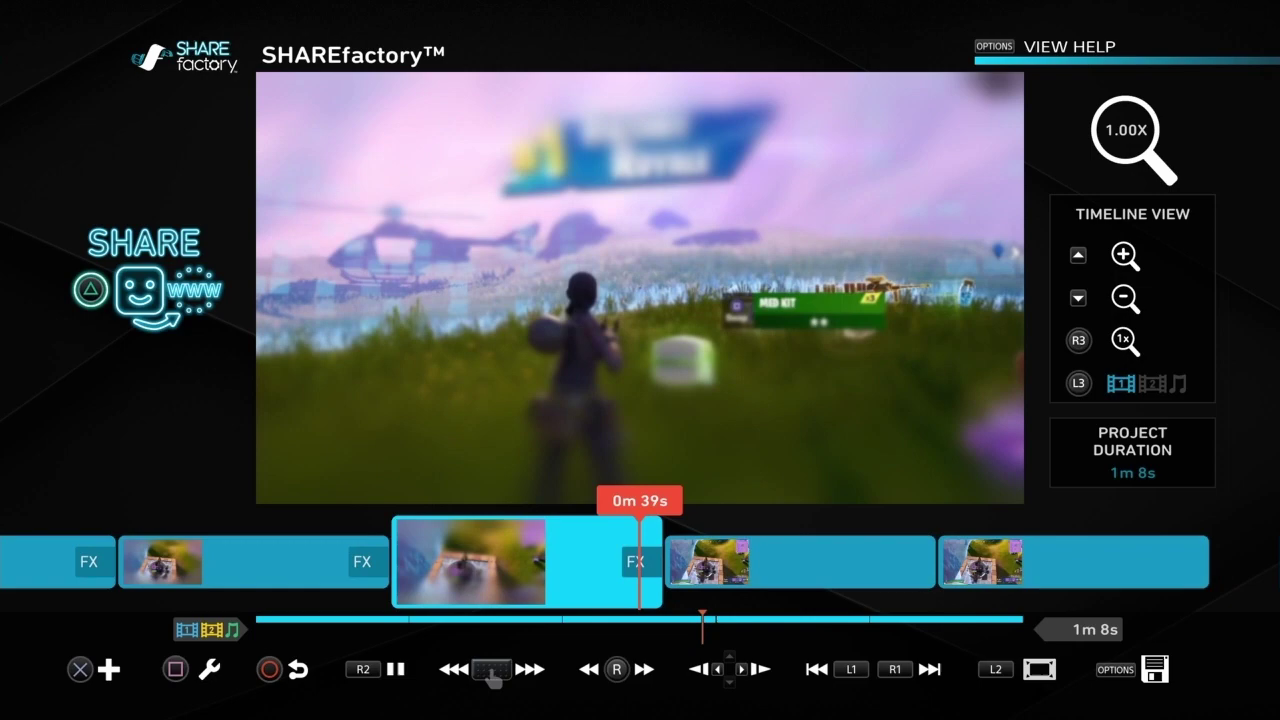
Preview the end of the third clip and advance the playhead to 0m 46s in the fourth clip.
{"action": "key", "text": "space"}
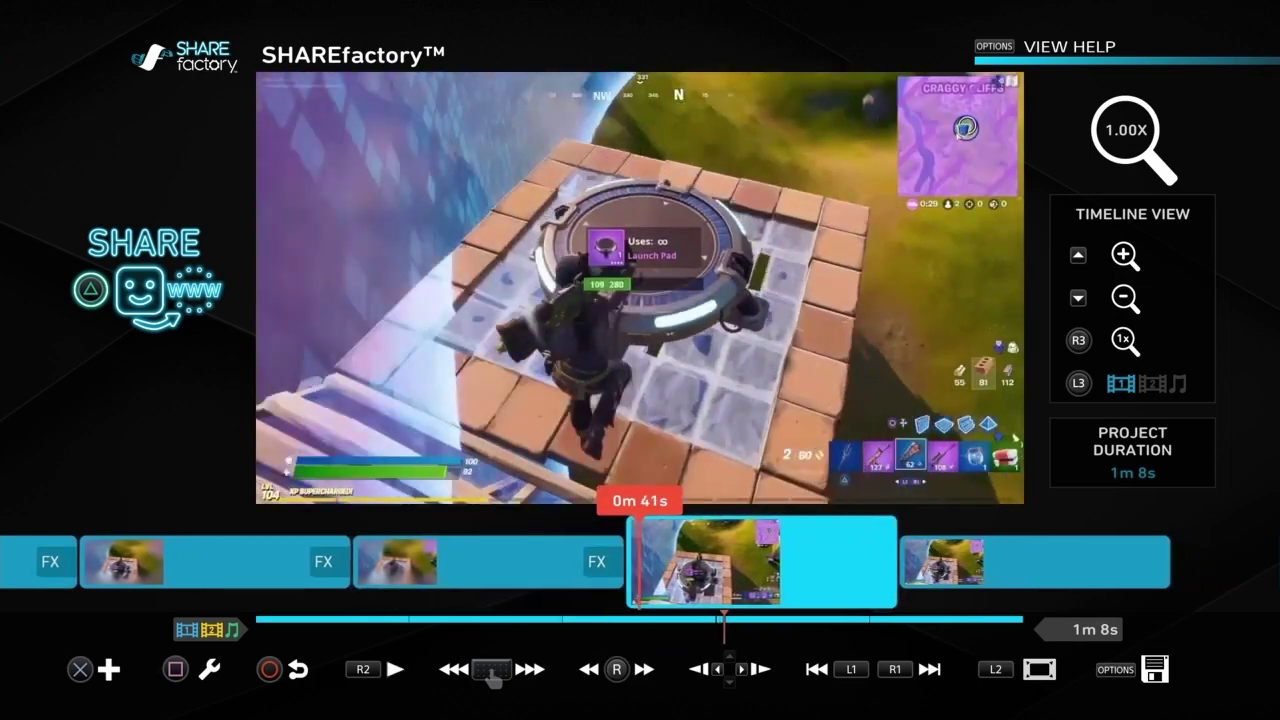
{"action": "key", "text": "Left"}
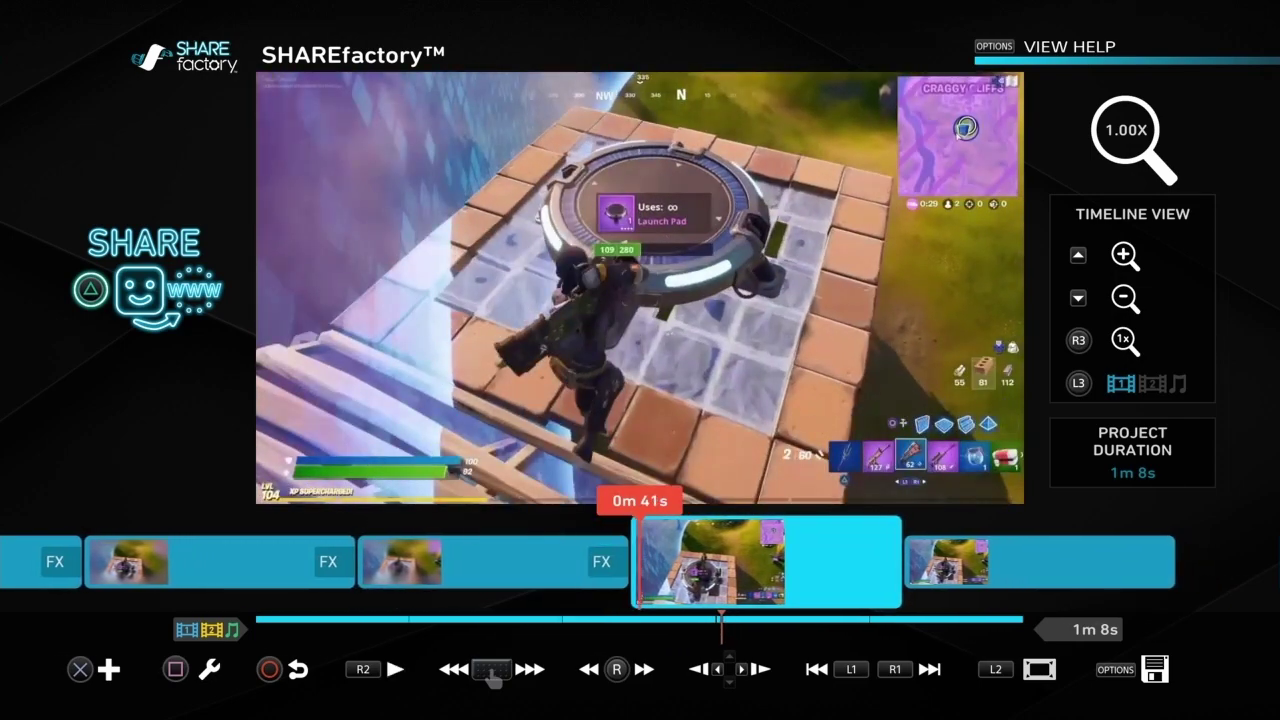
{"action": "key", "text": "space"}
{"action": "key", "text": "space"}
{"action": "key", "text": "Right"}
{"action": "key", "text": "Right"}
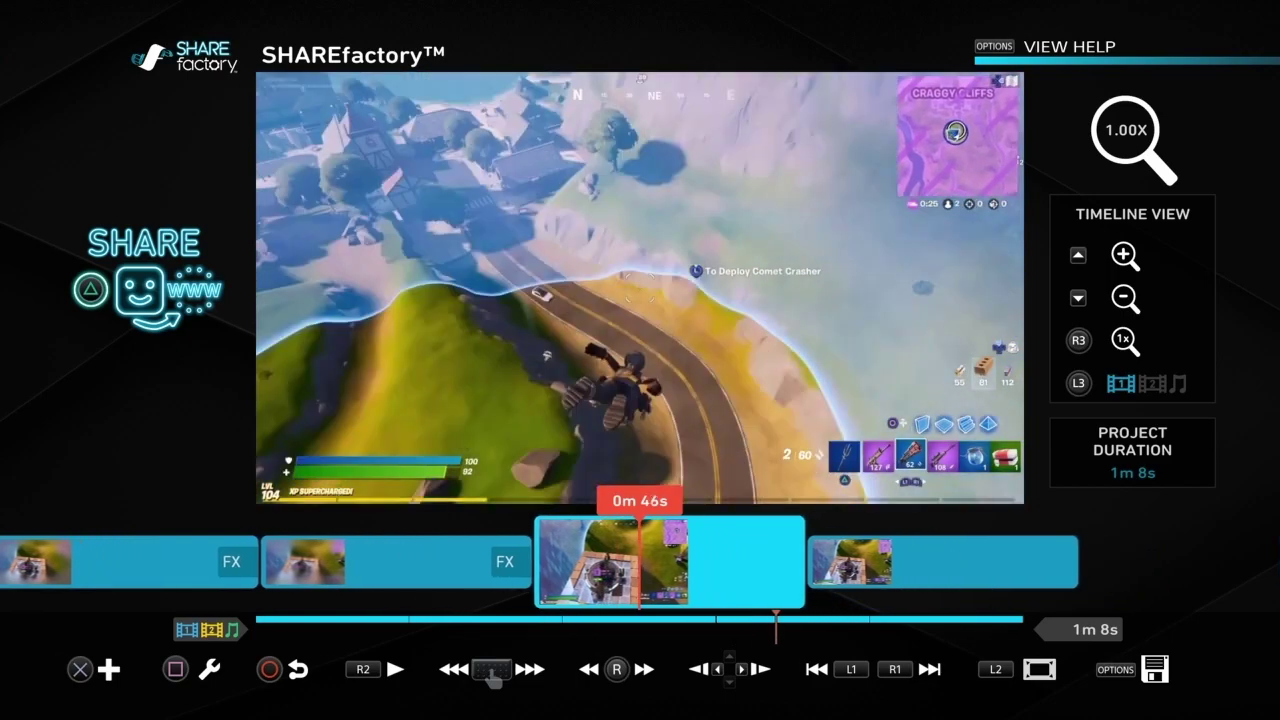
Find the moment at 0m 50s just before the two players meet and split the fourth clip there.
{"action": "key", "text": "space"}
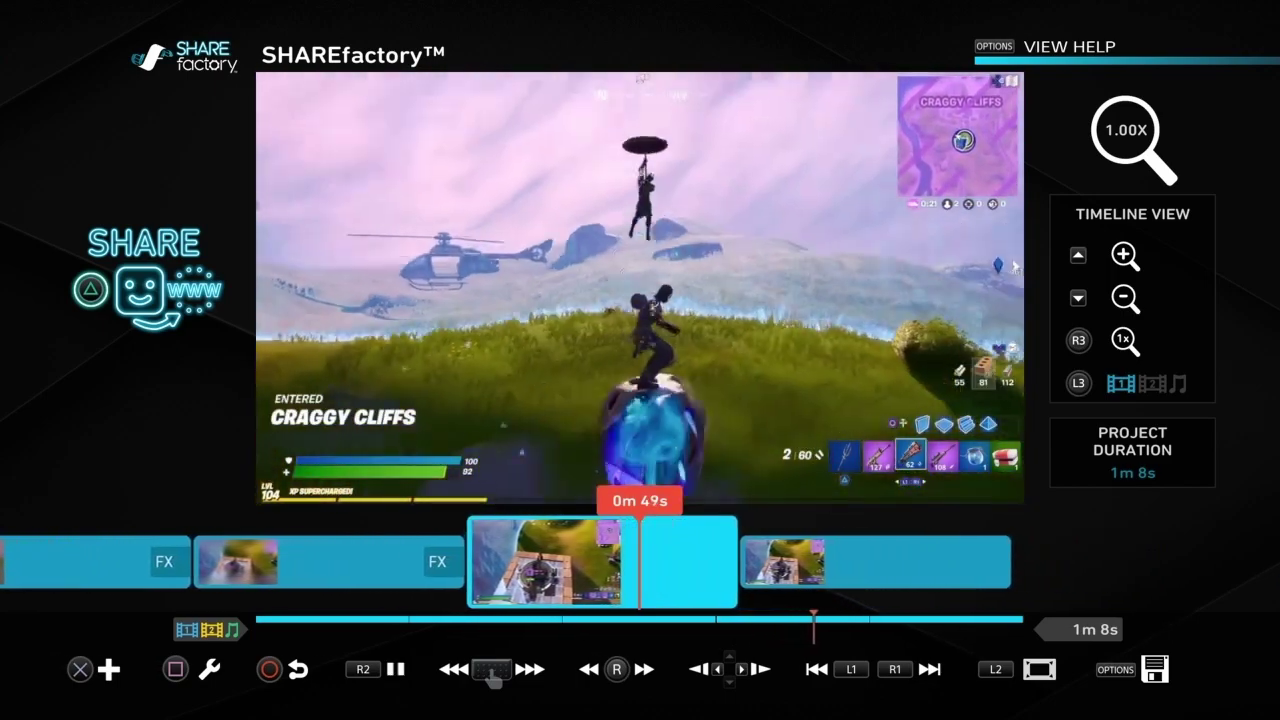
{"action": "key", "text": "space"}
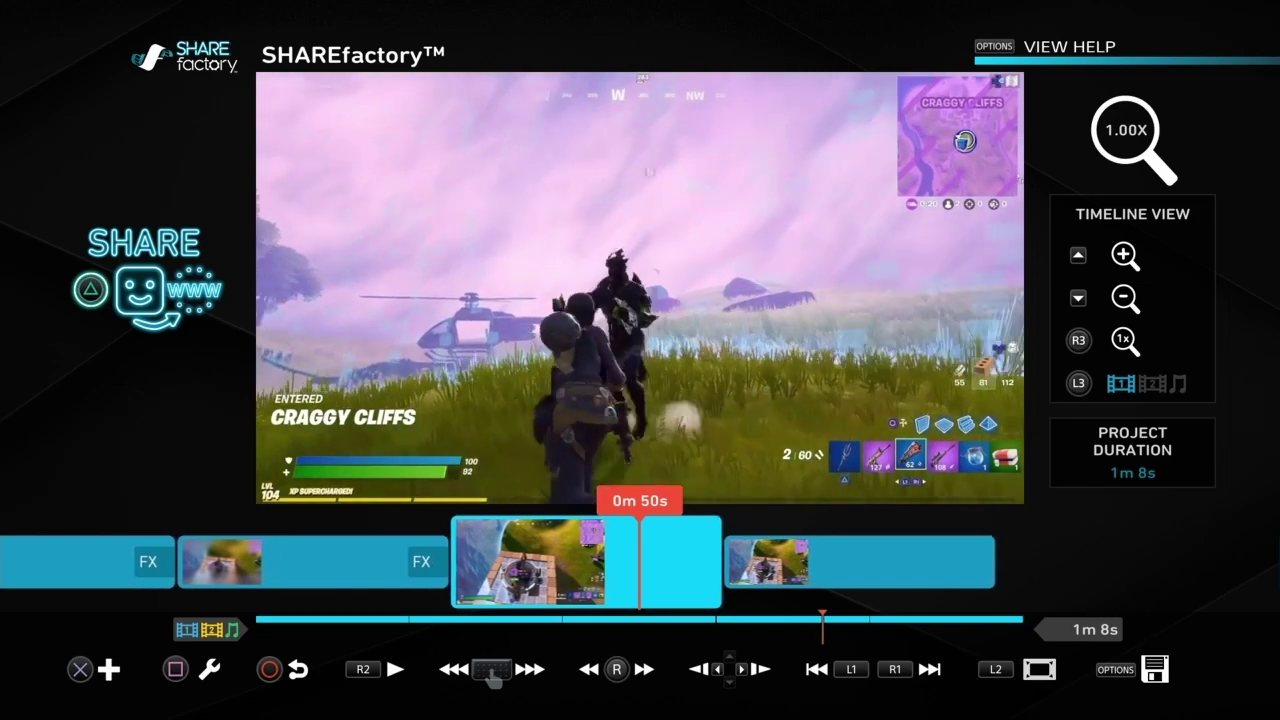
{"action": "key", "text": "Right"}
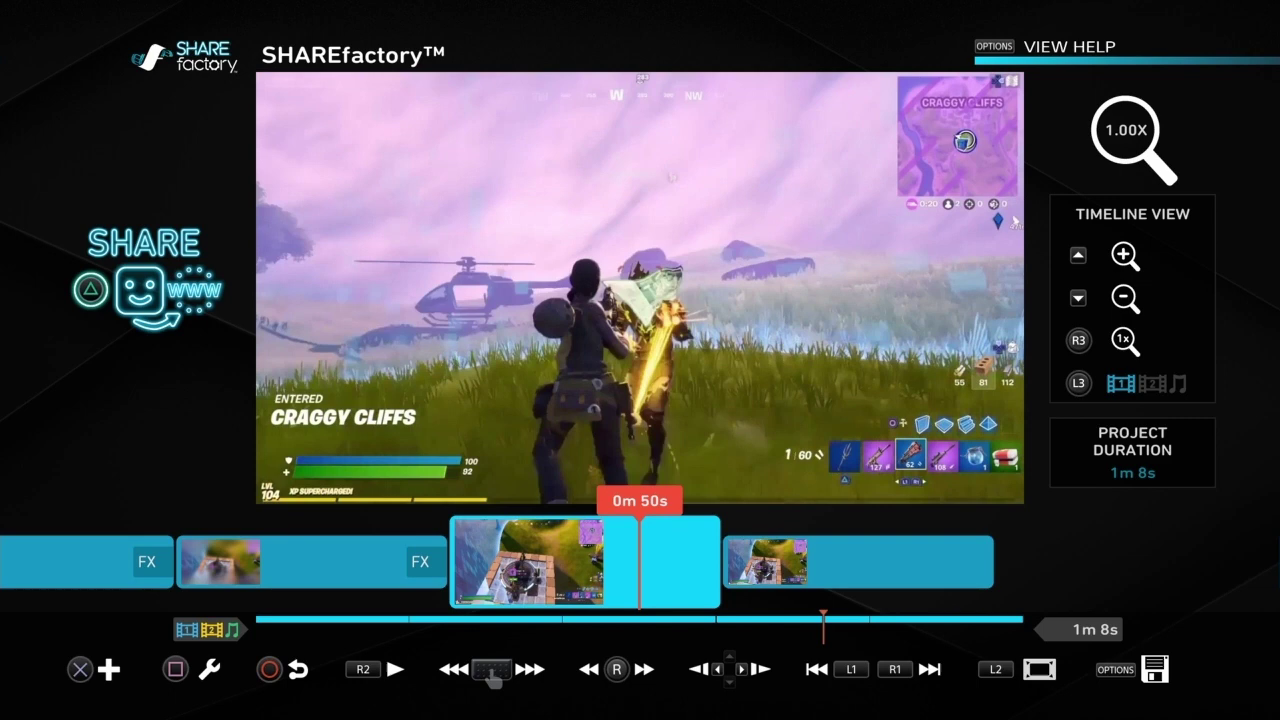
{"action": "key", "text": "Left"}
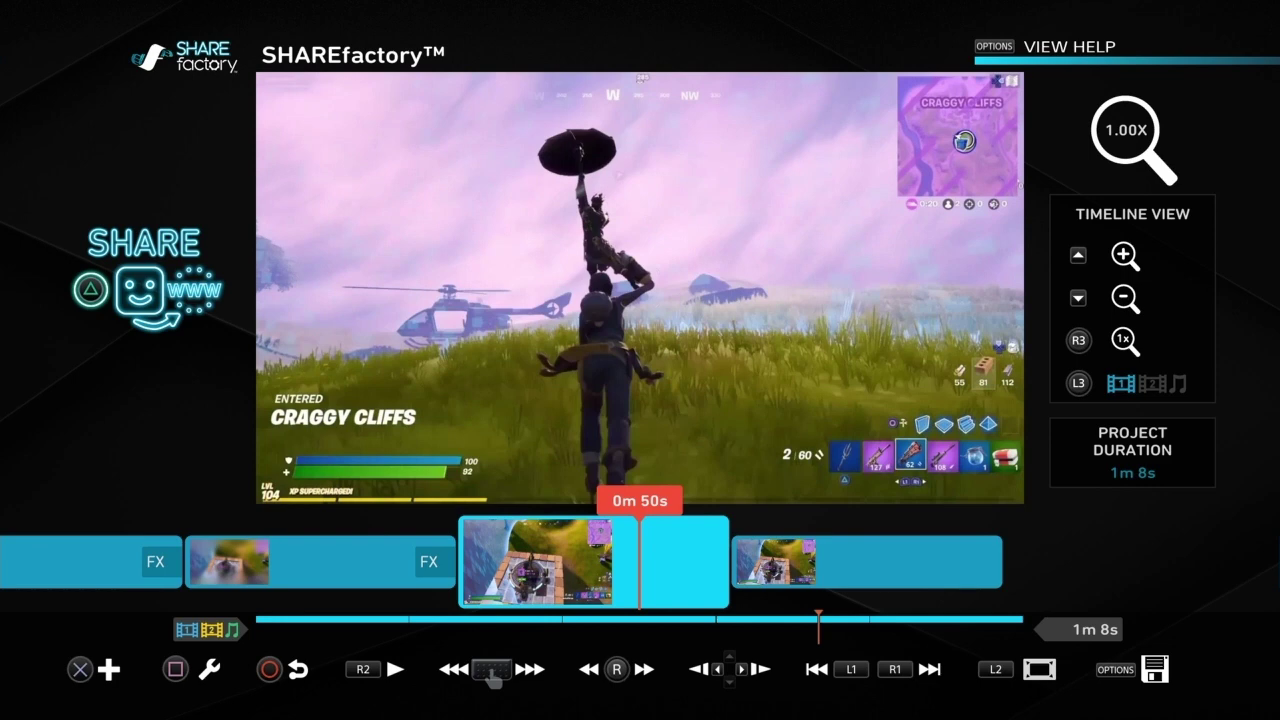
{"action": "key", "text": "Return"}
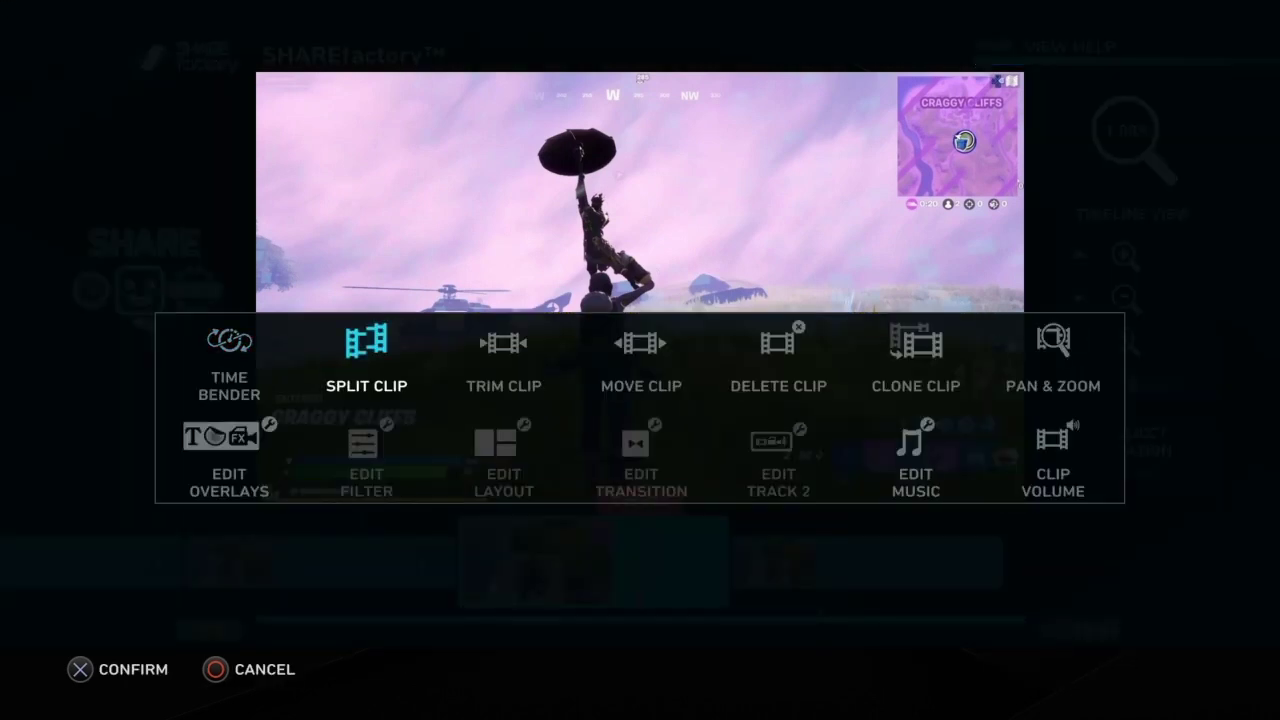
{"action": "key", "text": "Return"}
{"action": "key", "text": "Return"}
{"action": "key", "text": "Left"}
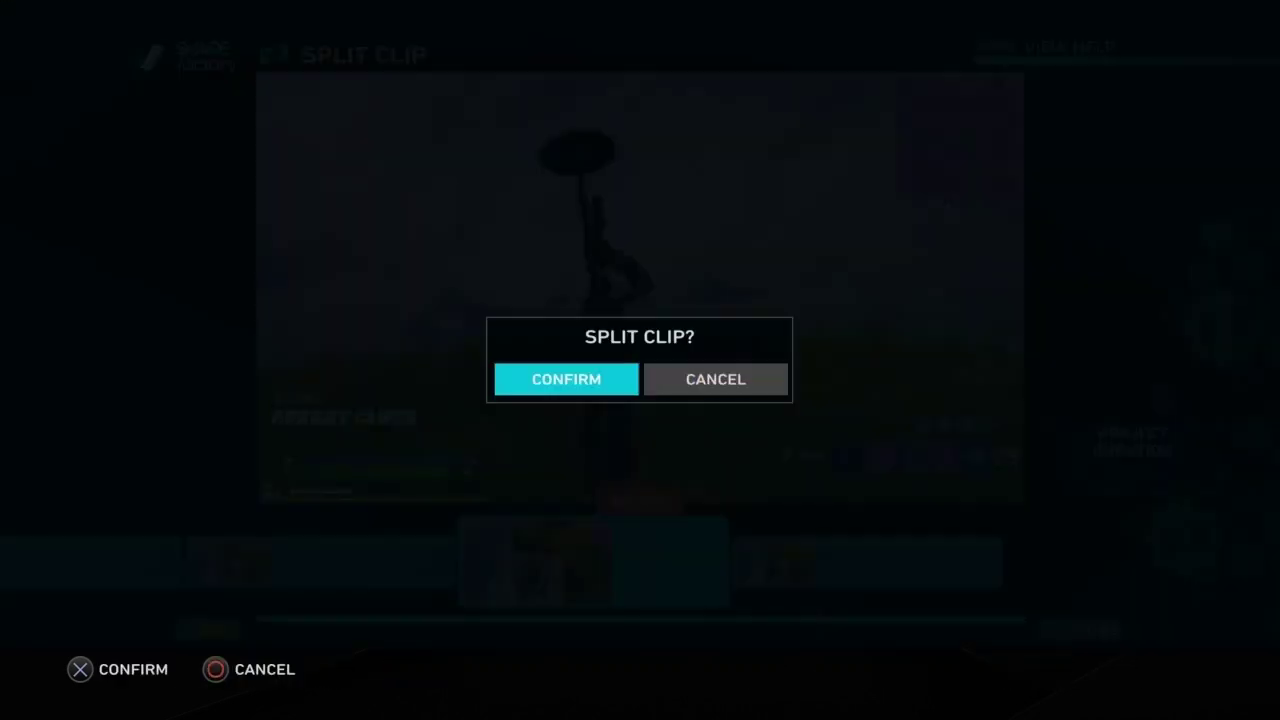
{"action": "key", "text": "Return"}
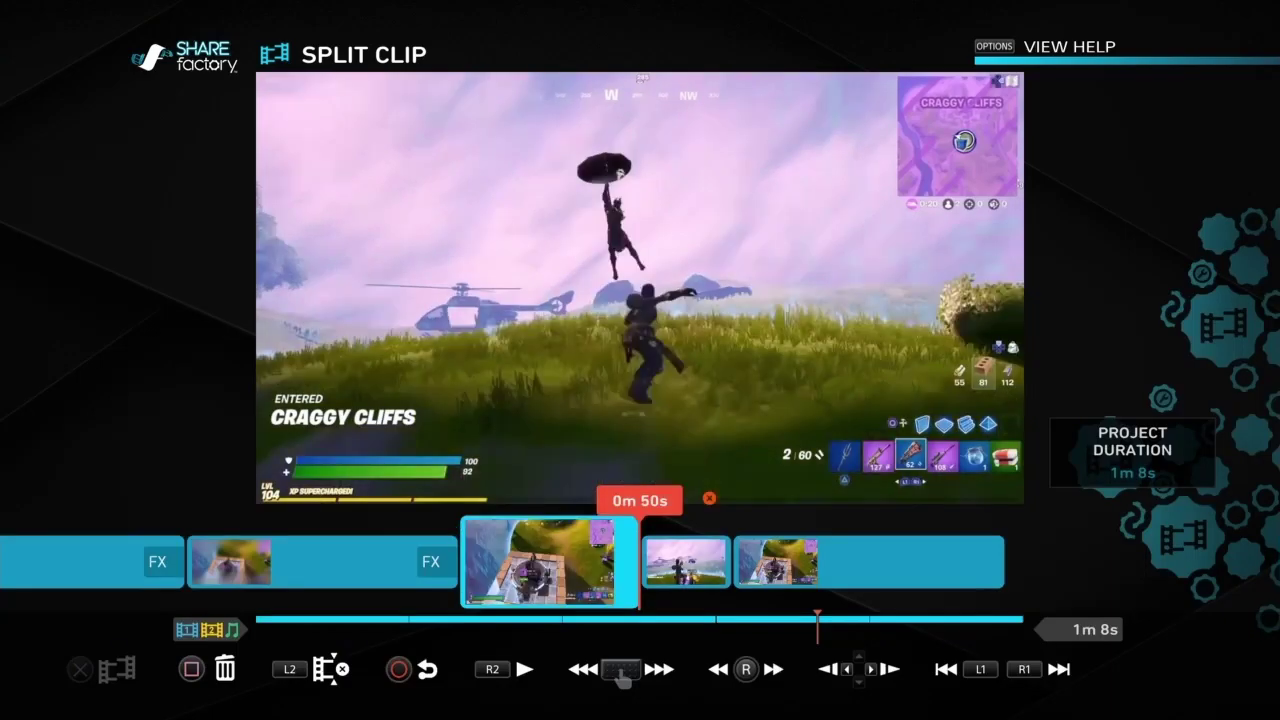
Step back through the frames before the split and settle the playhead at 0m 49s in the fourth clip's first part.
{"action": "key", "text": "Left"}
{"action": "key", "text": "Left"}
{"action": "key", "text": "Left"}
{"action": "key", "text": "Left"}
{"action": "key", "text": "Left"}
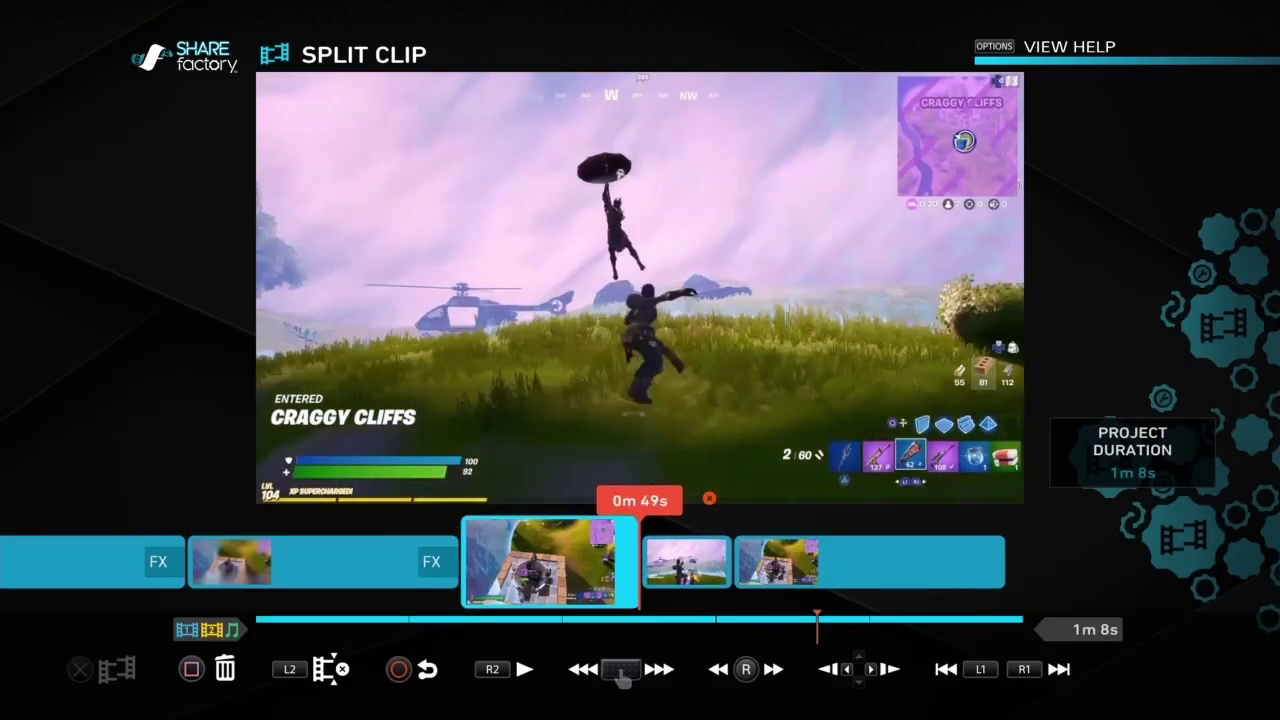
{"action": "key", "text": "Left"}
{"action": "key", "text": "Left"}
{"action": "key", "text": "Left"}
{"action": "key", "text": "Left"}
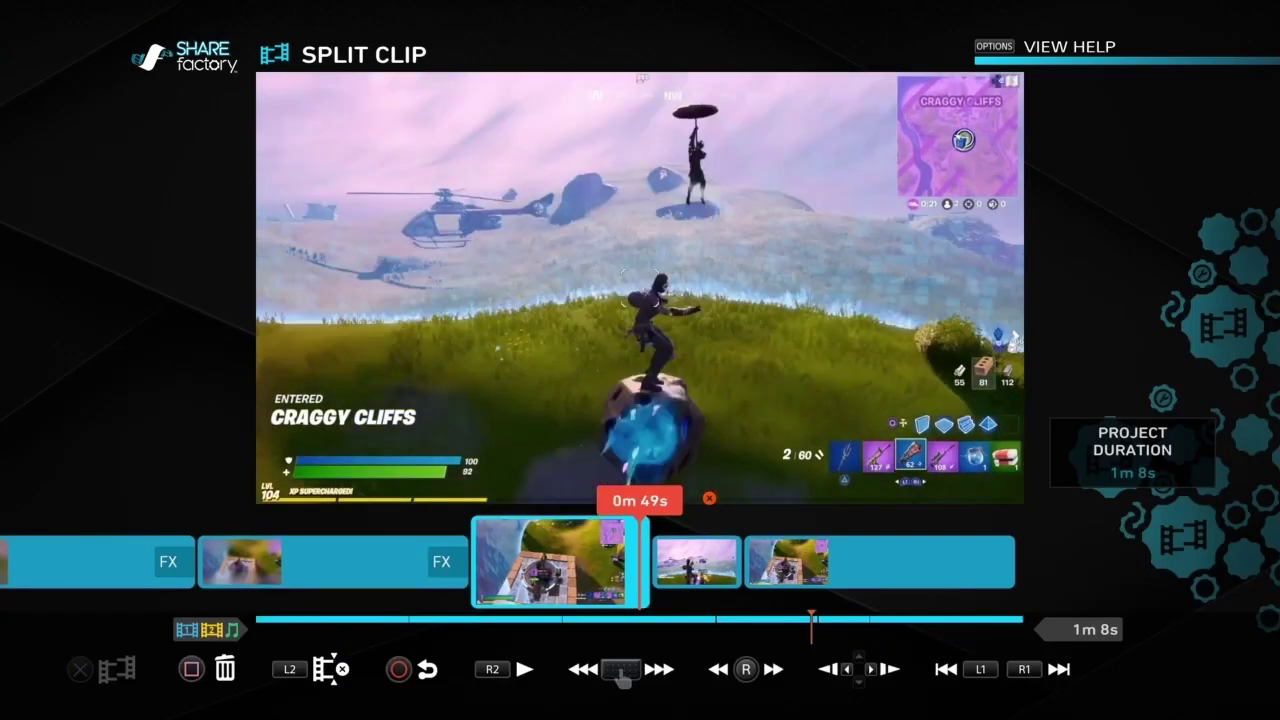
{"action": "key", "text": "Left"}
{"action": "key", "text": "Left"}
{"action": "key", "text": "Left"}
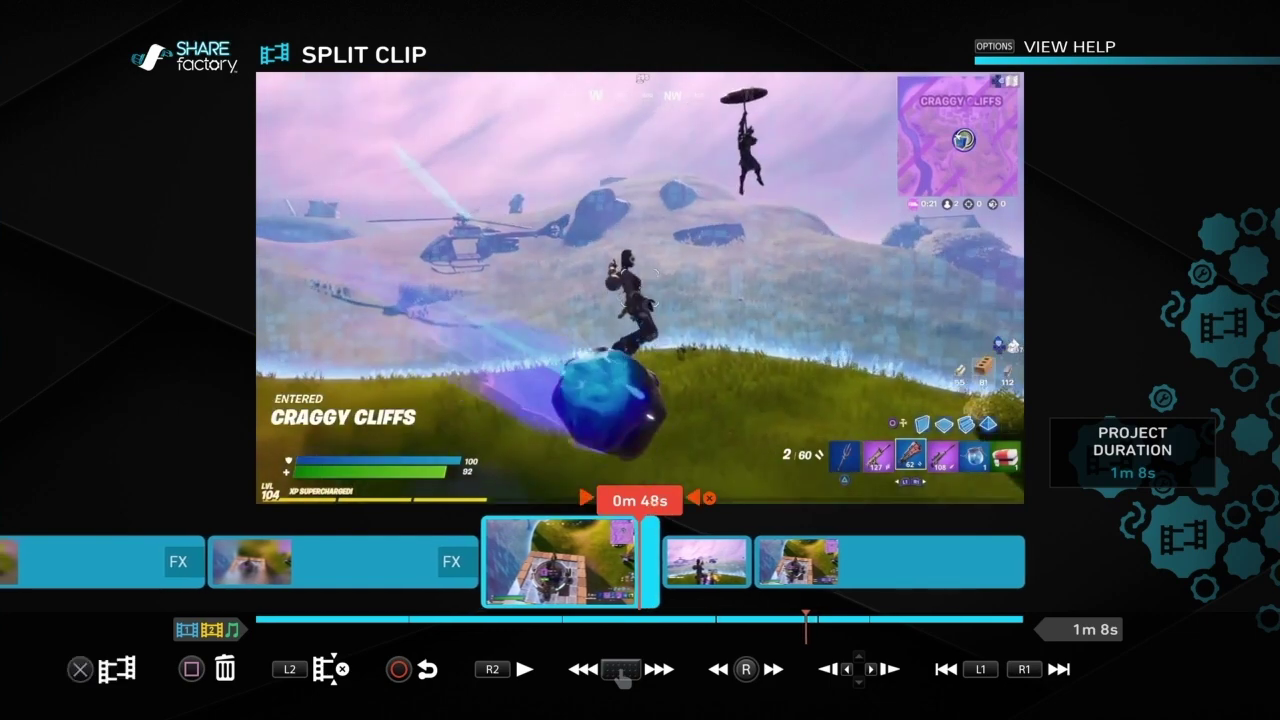
{"action": "key", "text": "Right"}
{"action": "key", "text": "Right"}
{"action": "key", "text": "Right"}
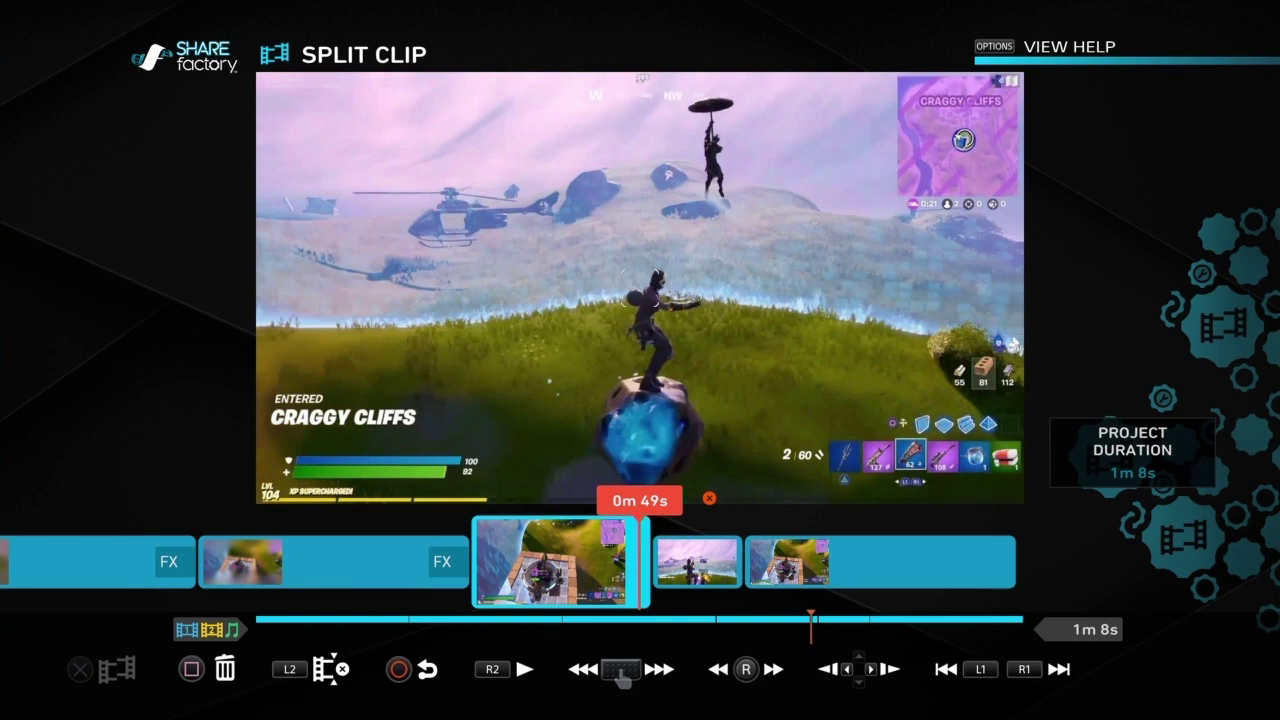
Leave clip splitting and add a Blur Fade transition between the two parts of the split clip.
{"action": "key", "text": "Escape"}
{"action": "key", "text": "Return"}
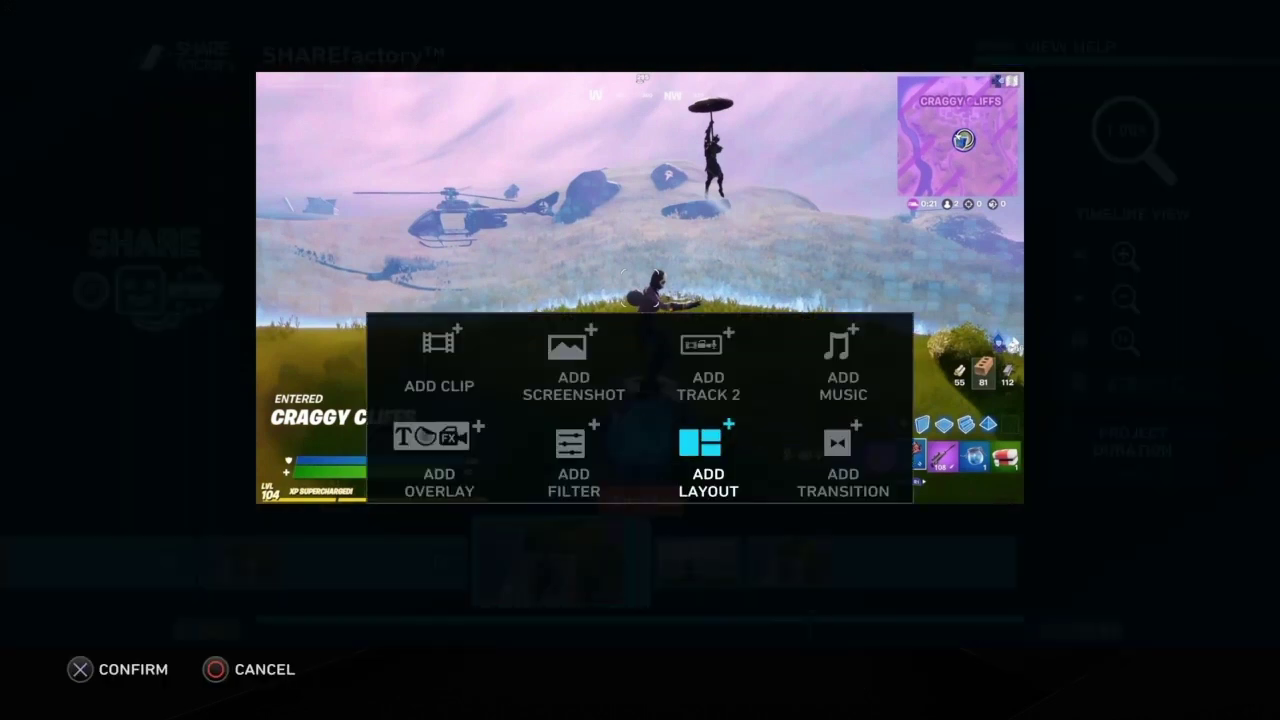
{"action": "key", "text": "Return"}
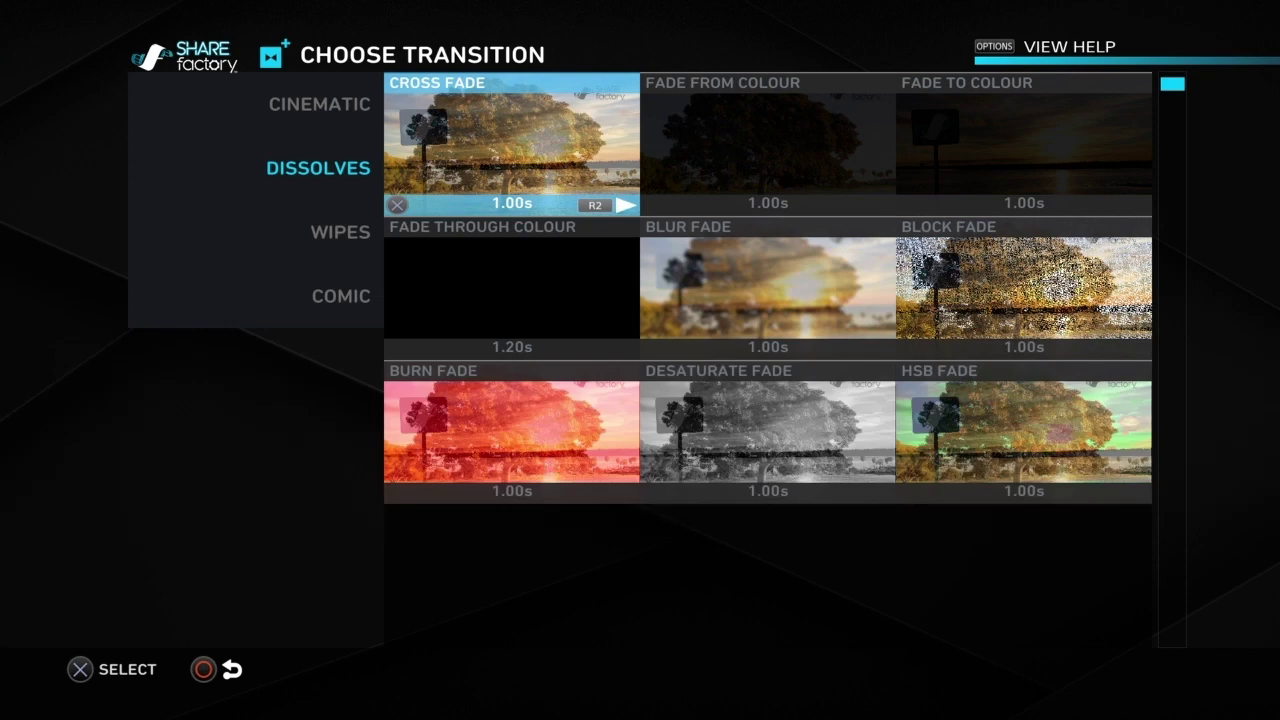
{"action": "key", "text": "Right"}
{"action": "key", "text": "Down"}
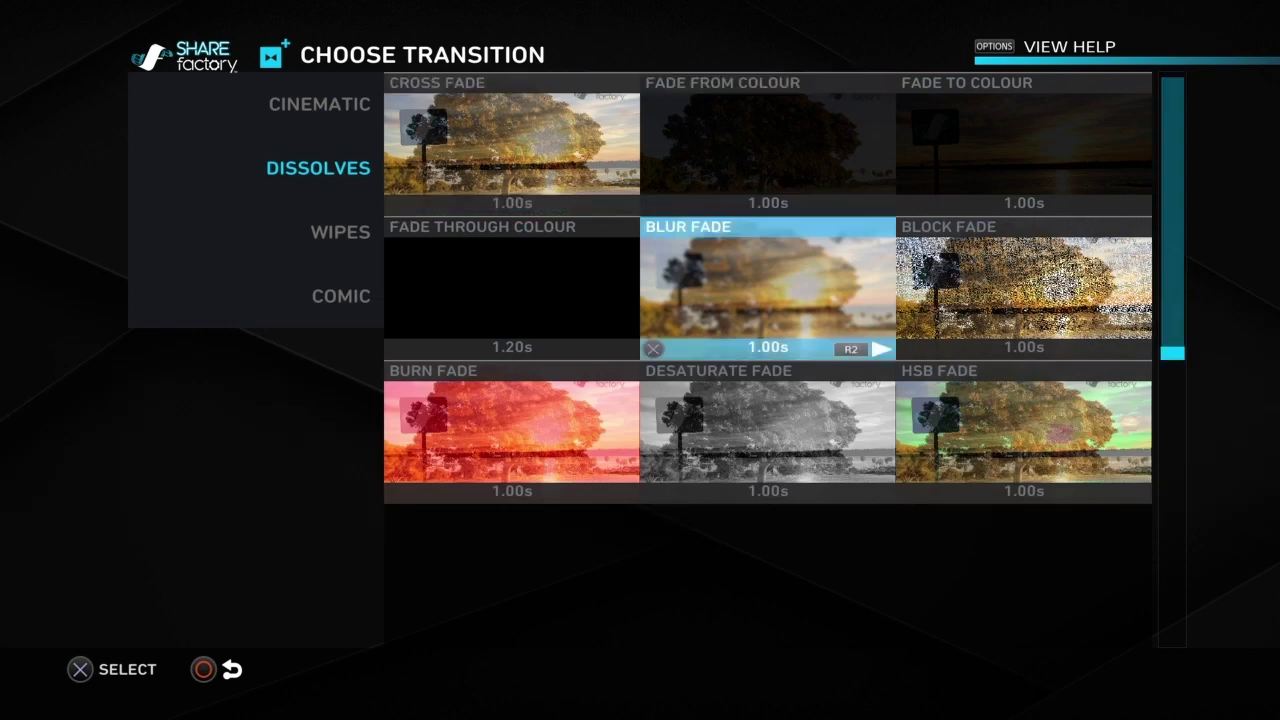
{"action": "key", "text": "Return"}
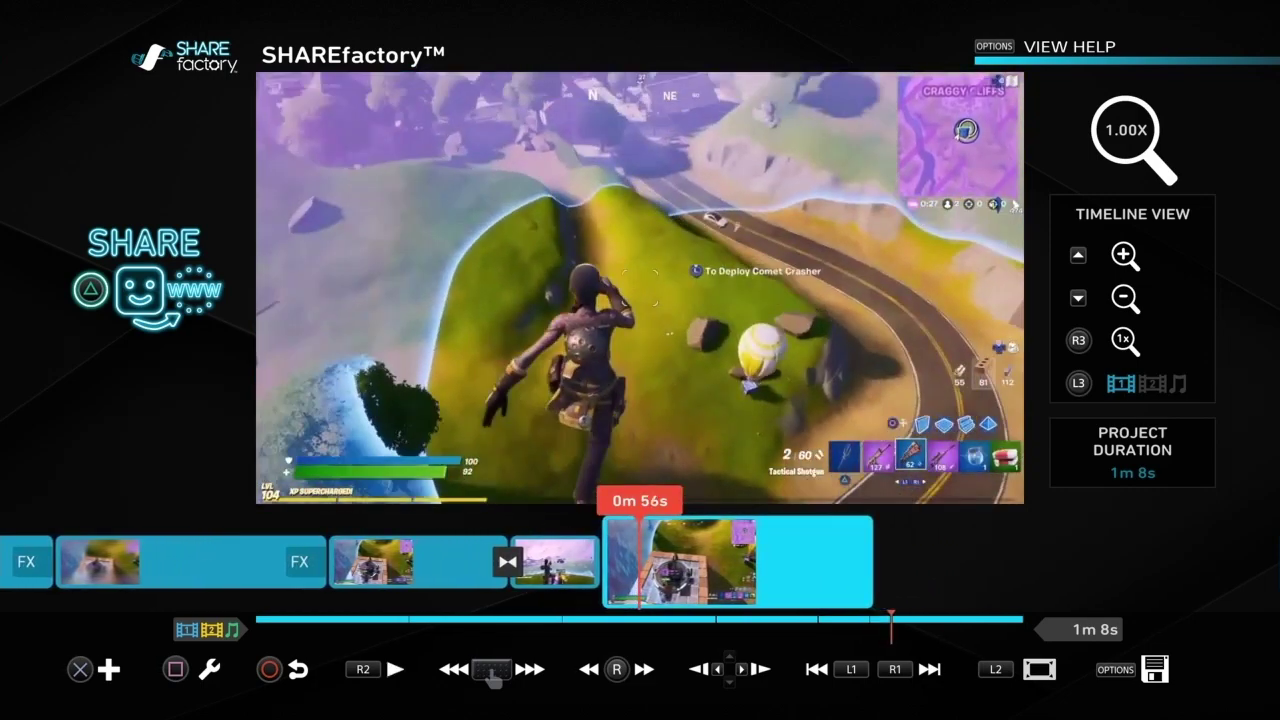
Add the Wind filter to the last clip on the timeline.
{"action": "key", "text": "Return"}
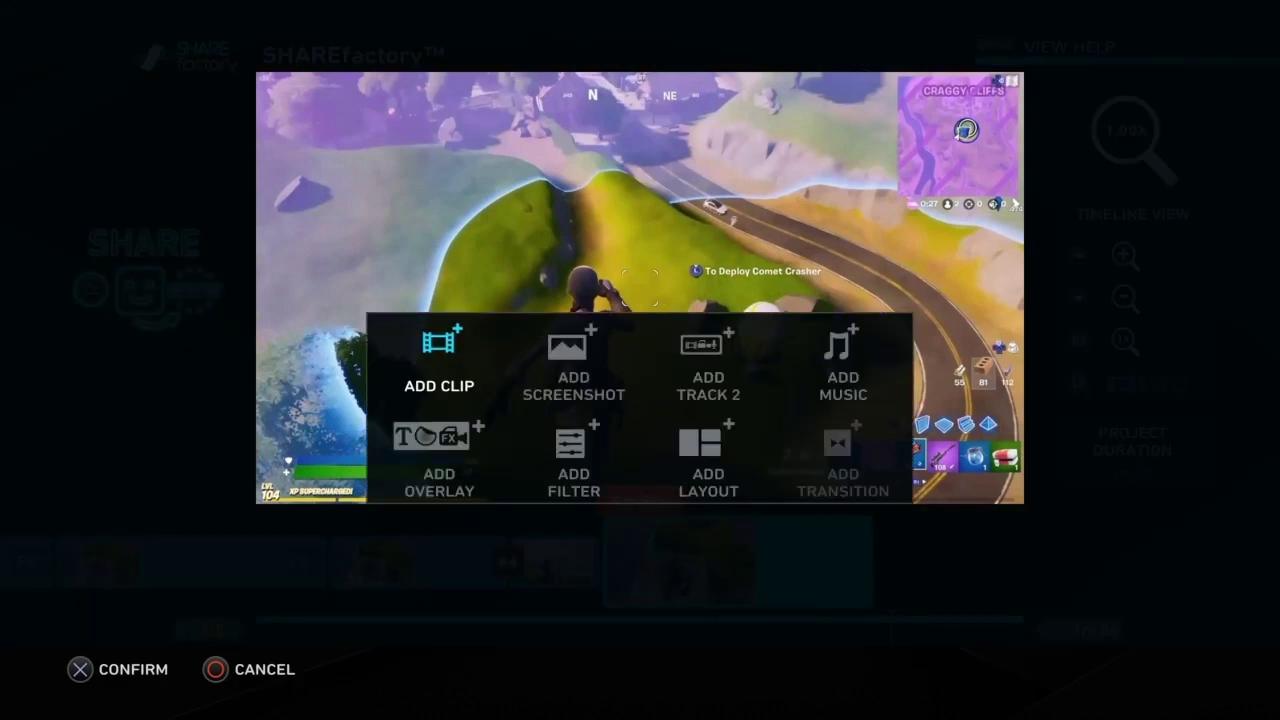
{"action": "key", "text": "Return"}
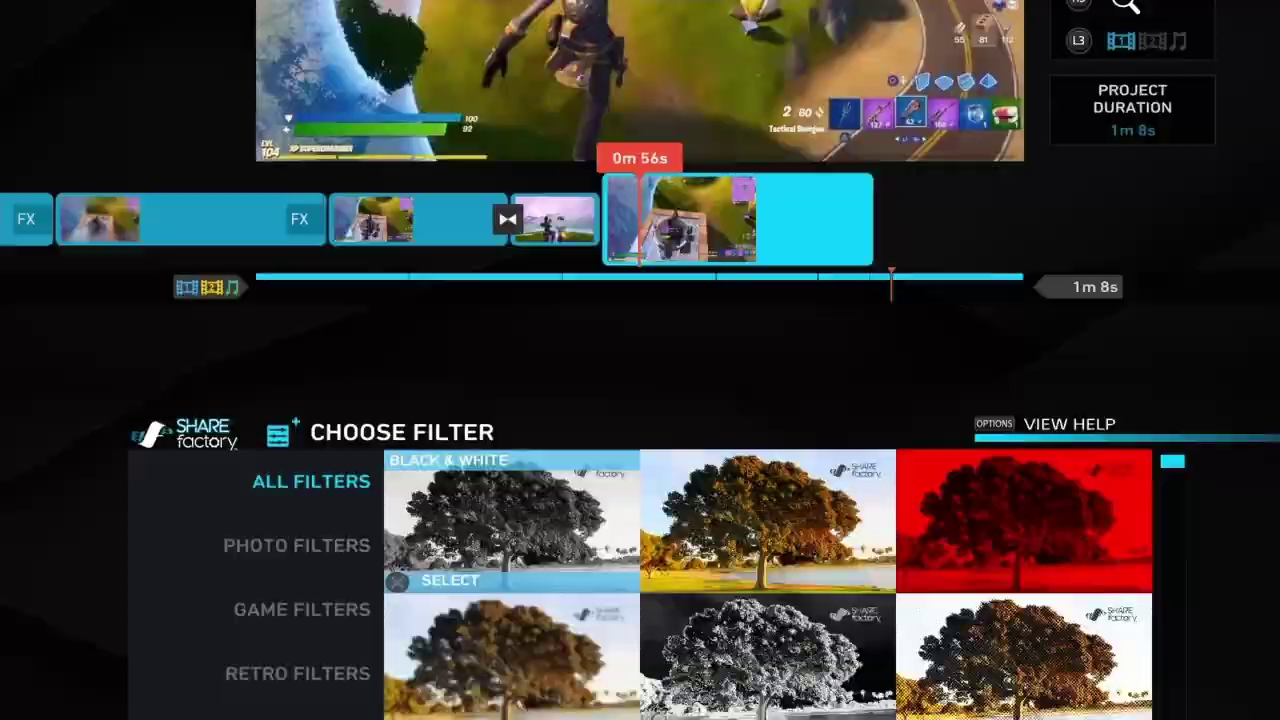
{"action": "key", "text": "Down"}
{"action": "key", "text": "Down"}
{"action": "key", "text": "Down"}
{"action": "key", "text": "Down"}
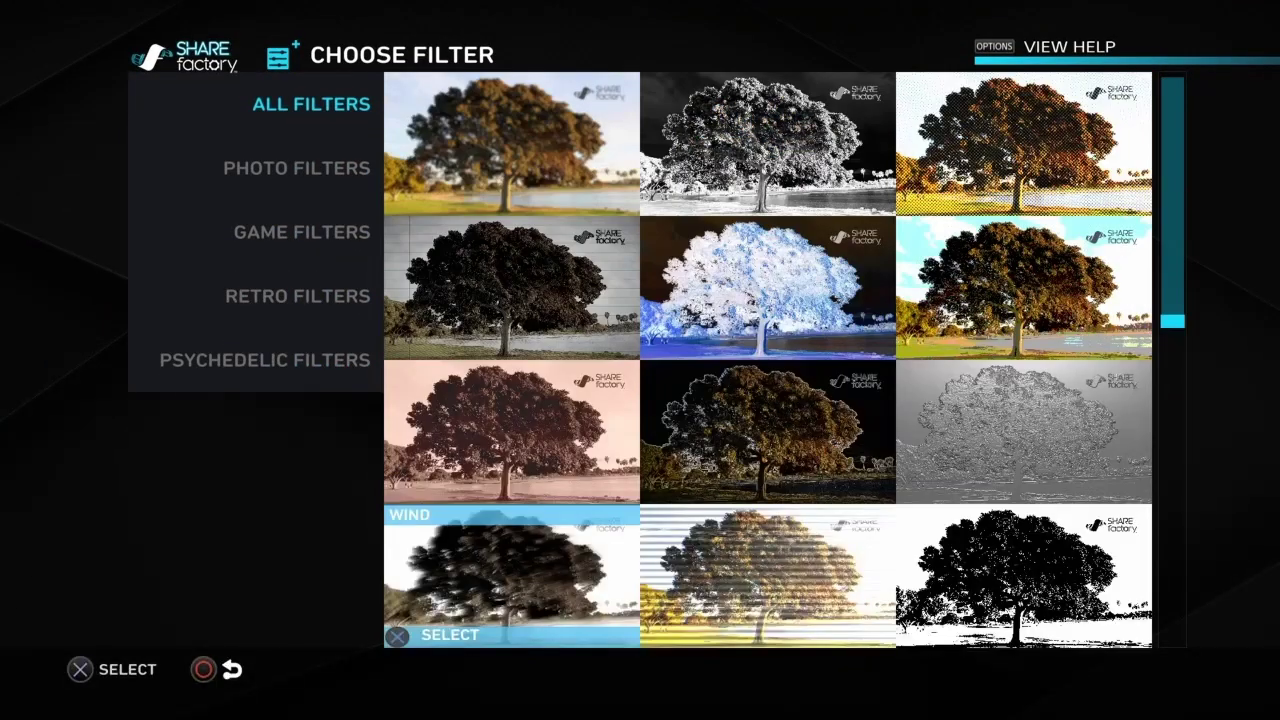
{"action": "key", "text": "Return"}
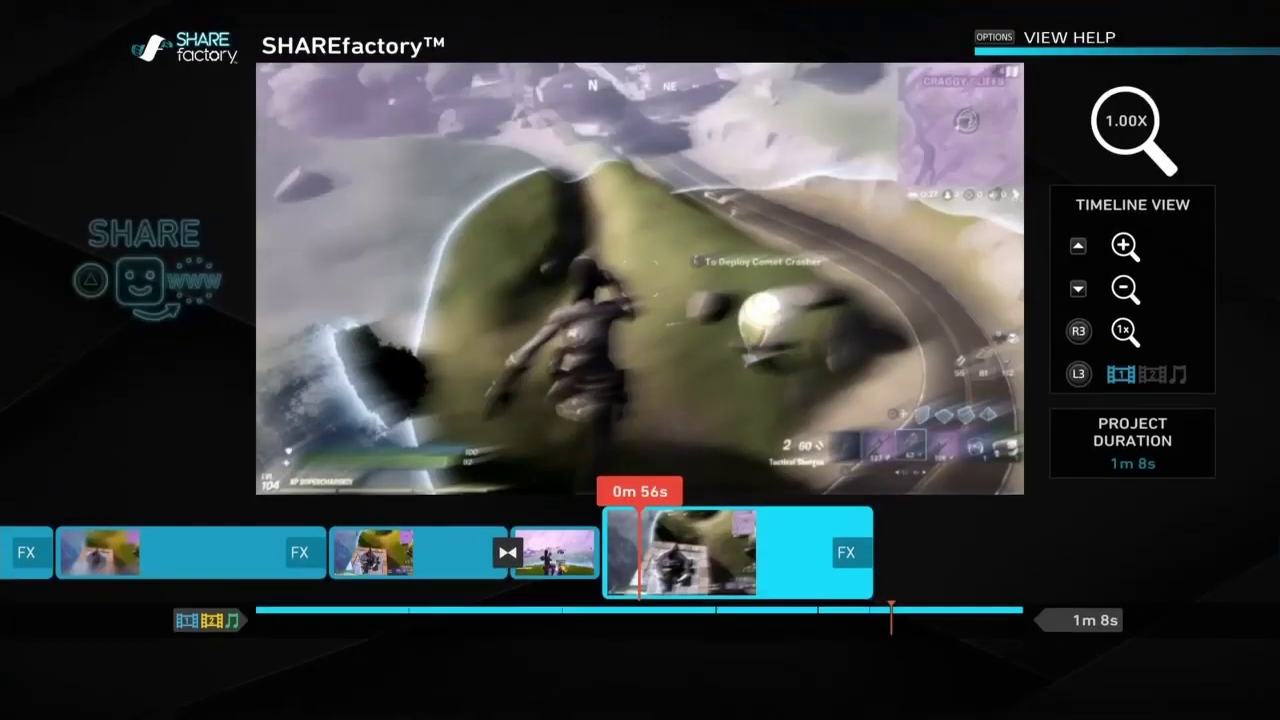
Preview the Wind filter on the last clip and try a wind speed of 2.00.
{"action": "key", "text": "space"}
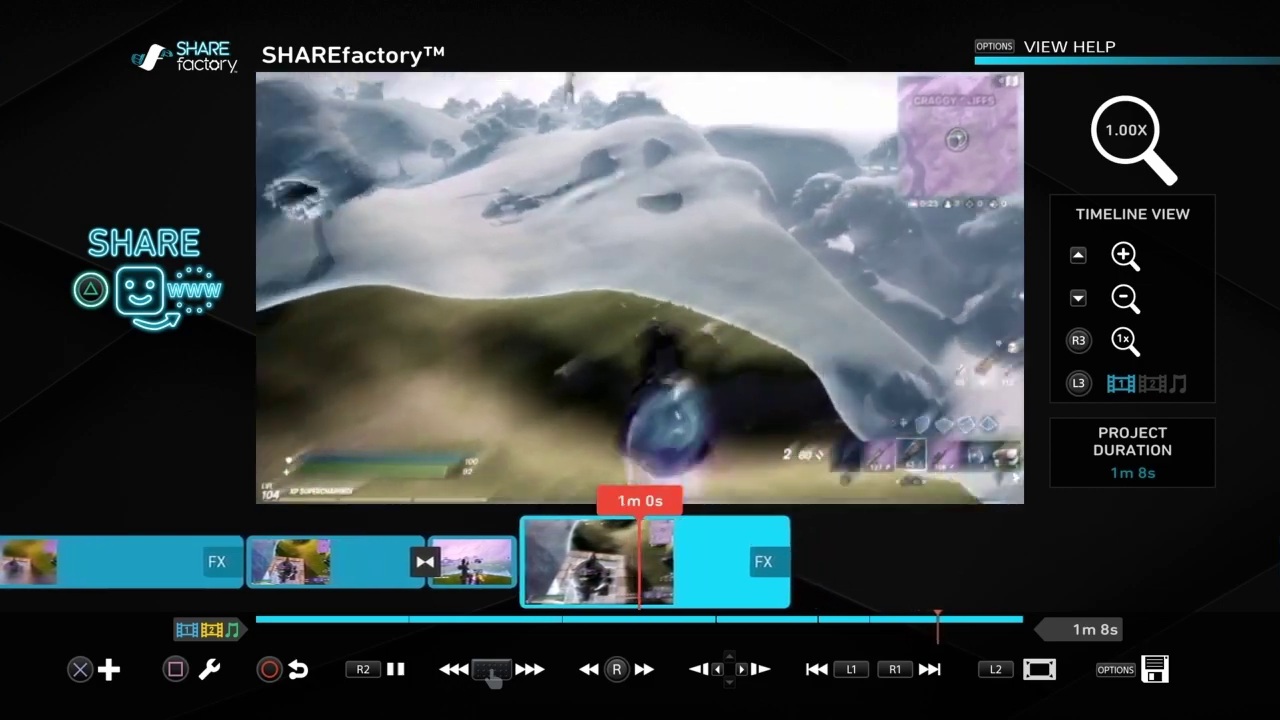
{"action": "key", "text": "space"}
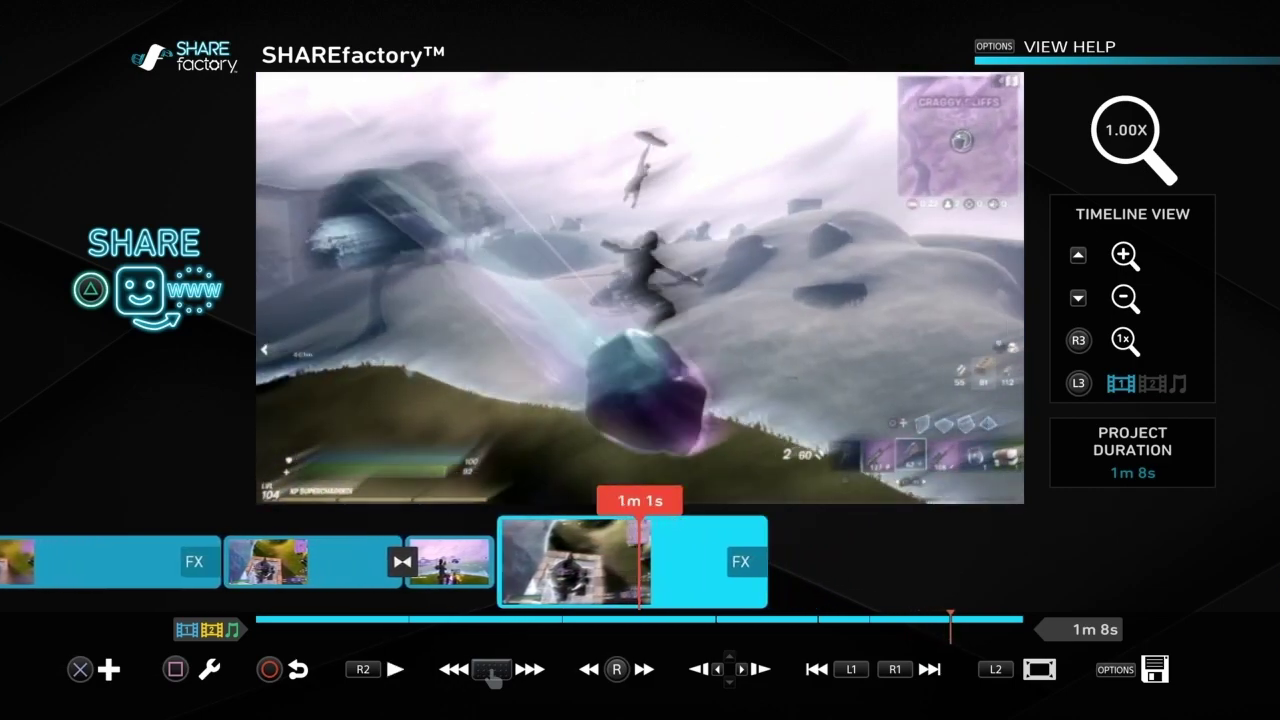
{"action": "key", "text": "Return"}
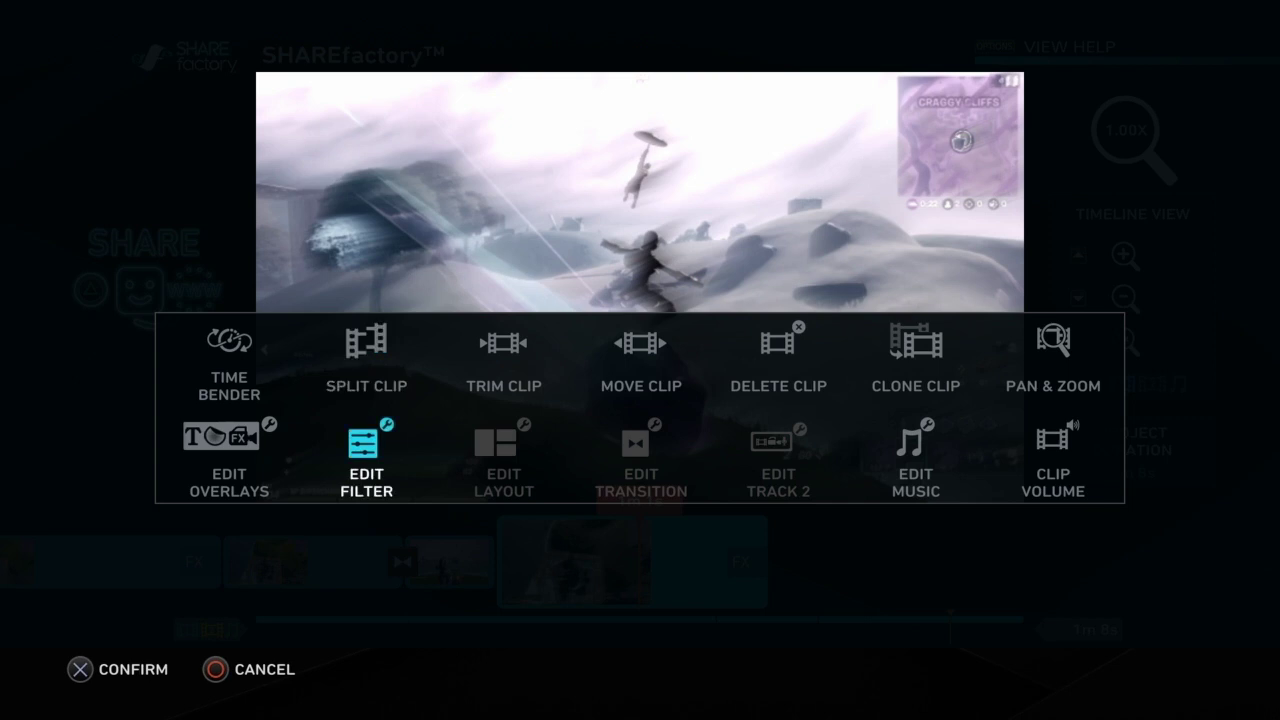
{"action": "key", "text": "Return"}
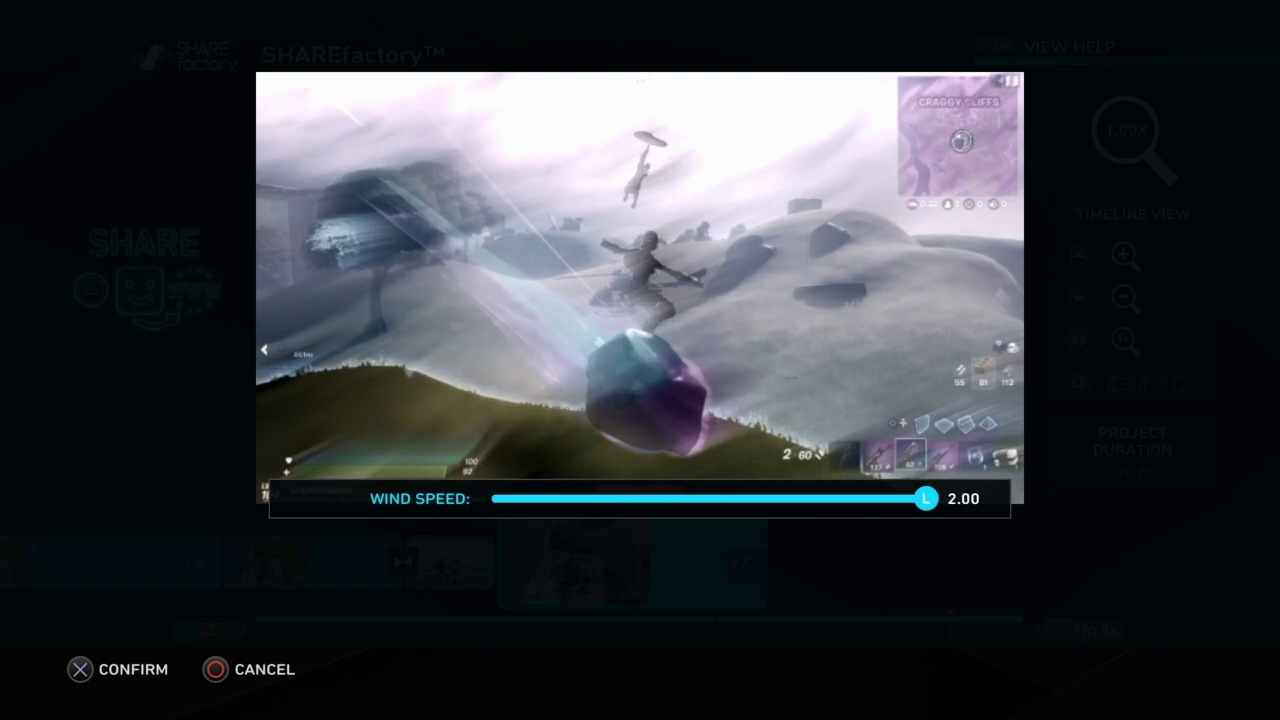
{"action": "key", "text": "Return"}
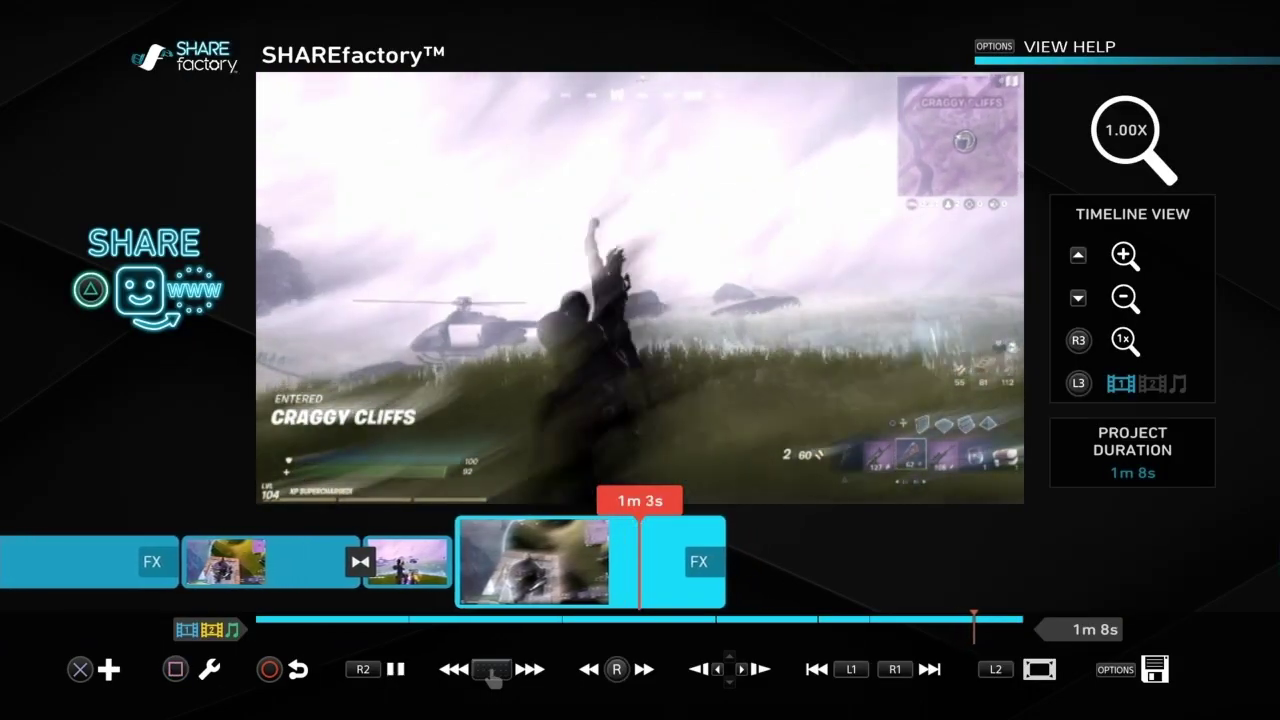
Replay the last clip from near its start and try a wind speed of 1.00 in its filter settings.
{"action": "key", "text": "space"}
{"action": "key", "text": "Left"}
{"action": "key", "text": "space"}
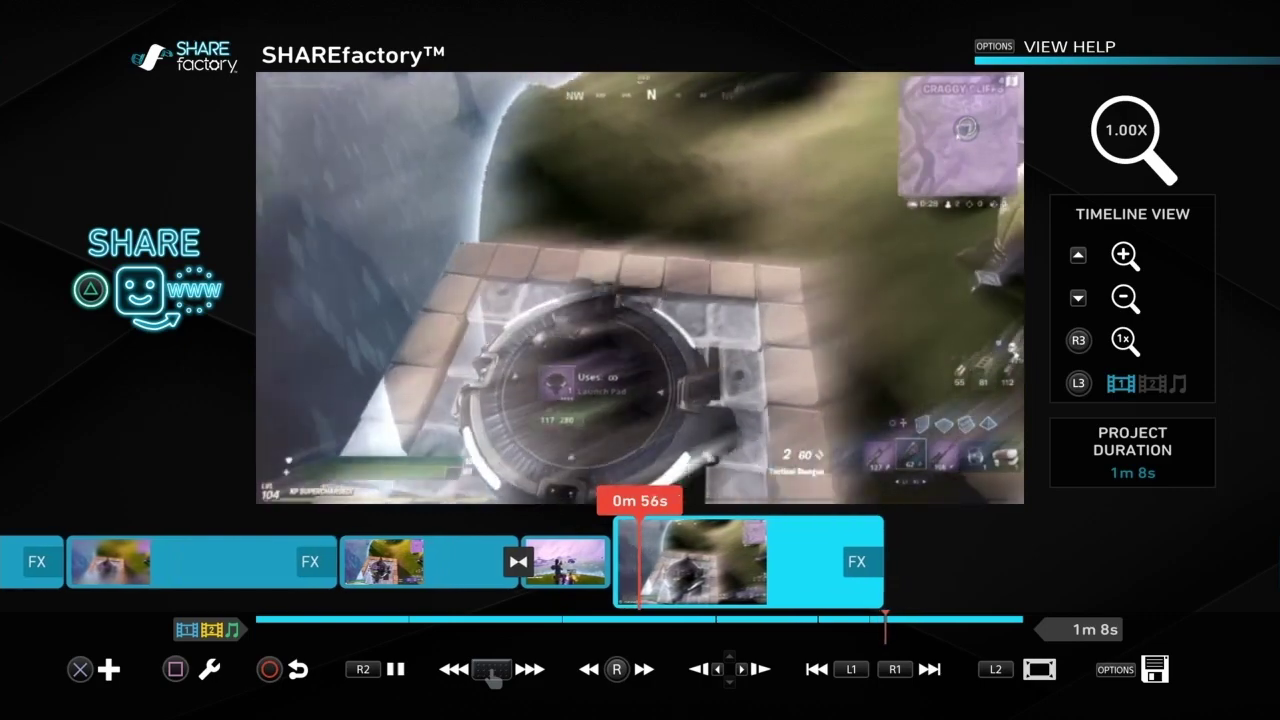
{"action": "key", "text": "space"}
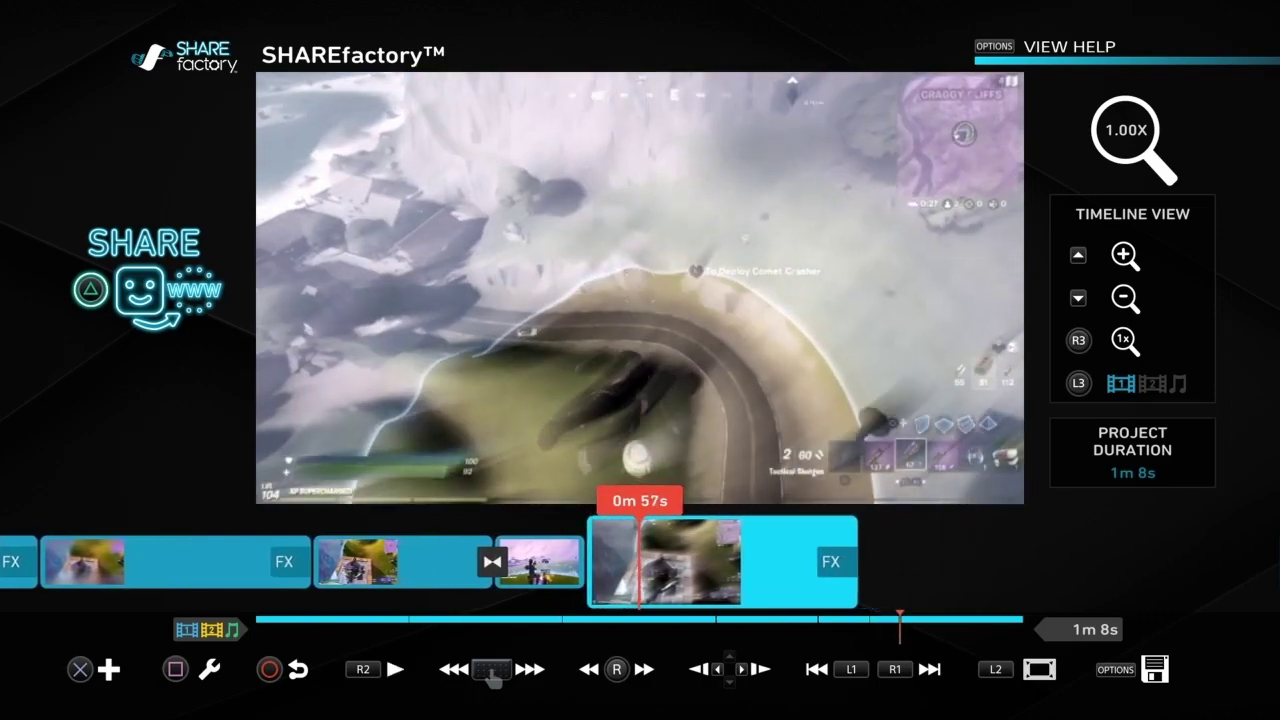
{"action": "key", "text": "Return"}
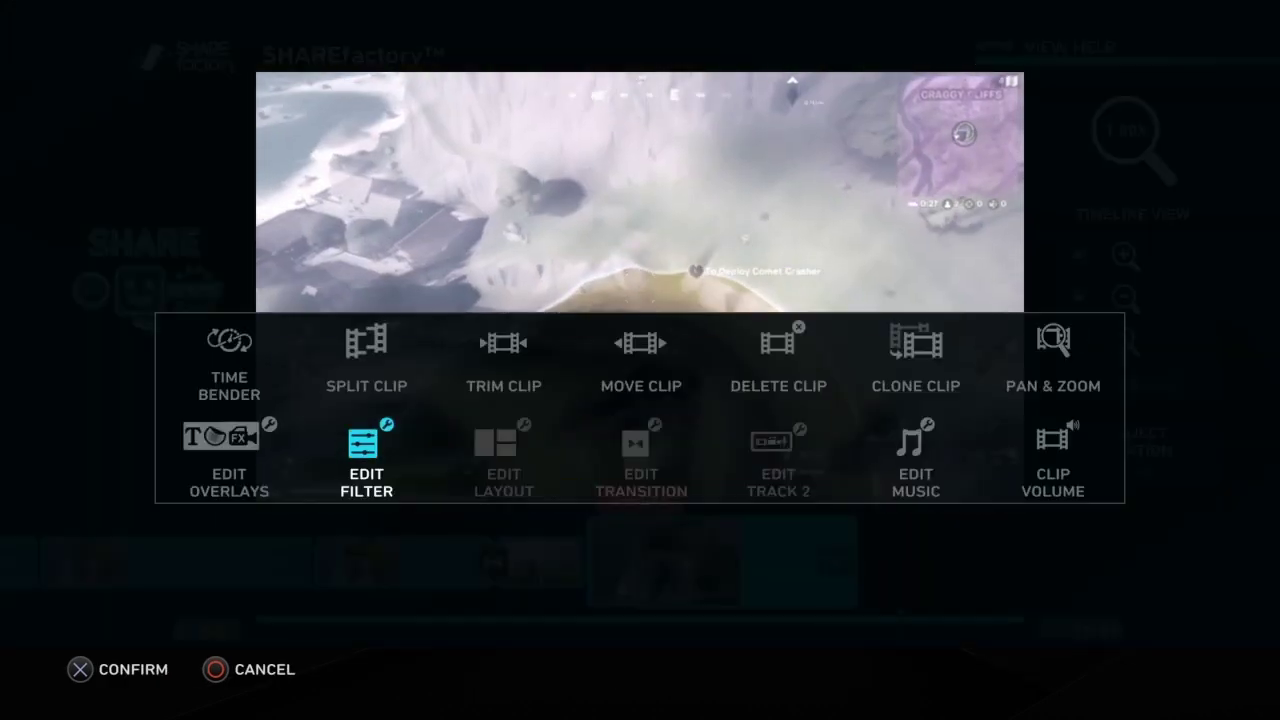
{"action": "key", "text": "Return"}
{"action": "key", "text": "Return"}
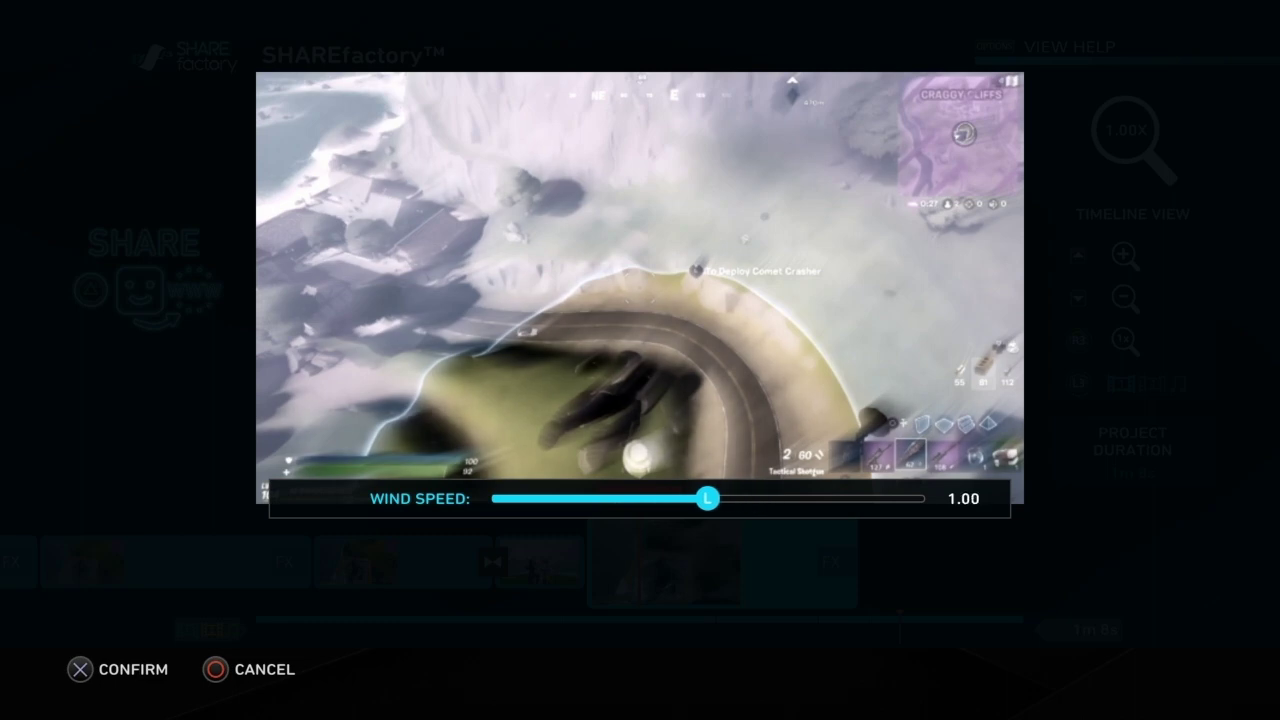
{"action": "key", "text": "Return"}
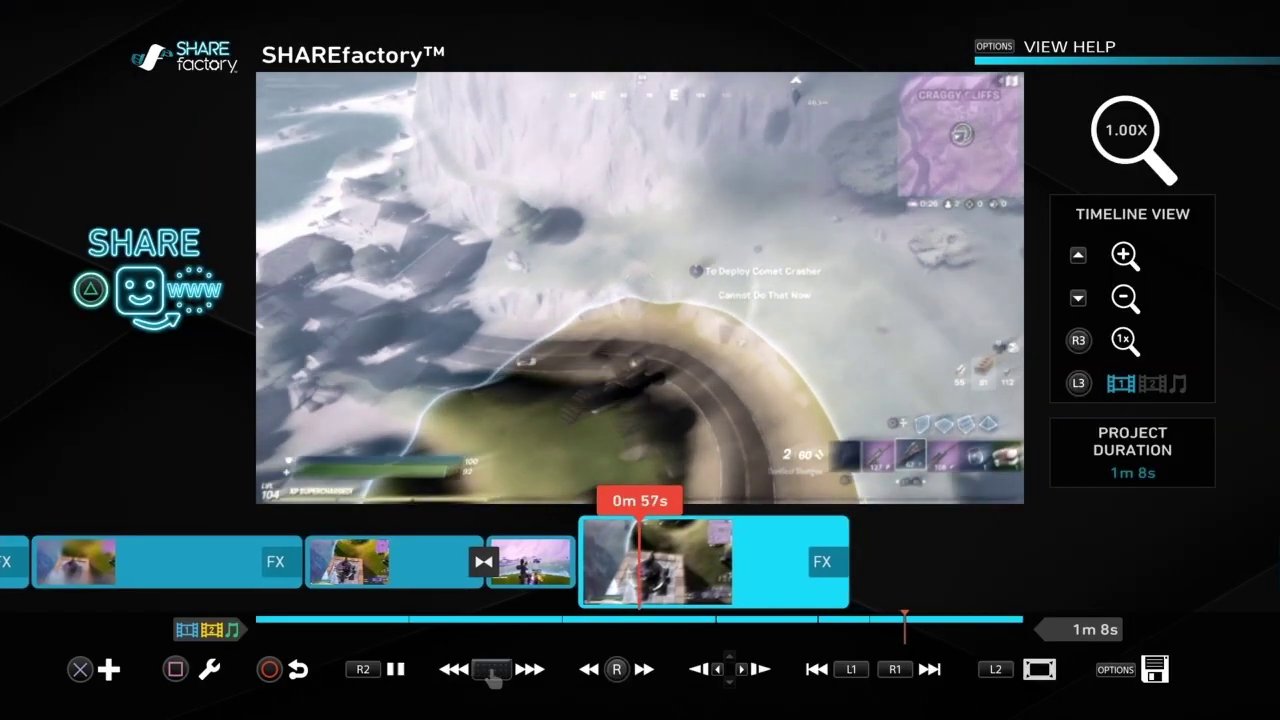
Set the wind speed of the last clip's Wind filter to 0.31.
{"action": "key", "text": "space"}
{"action": "key", "text": "s"}
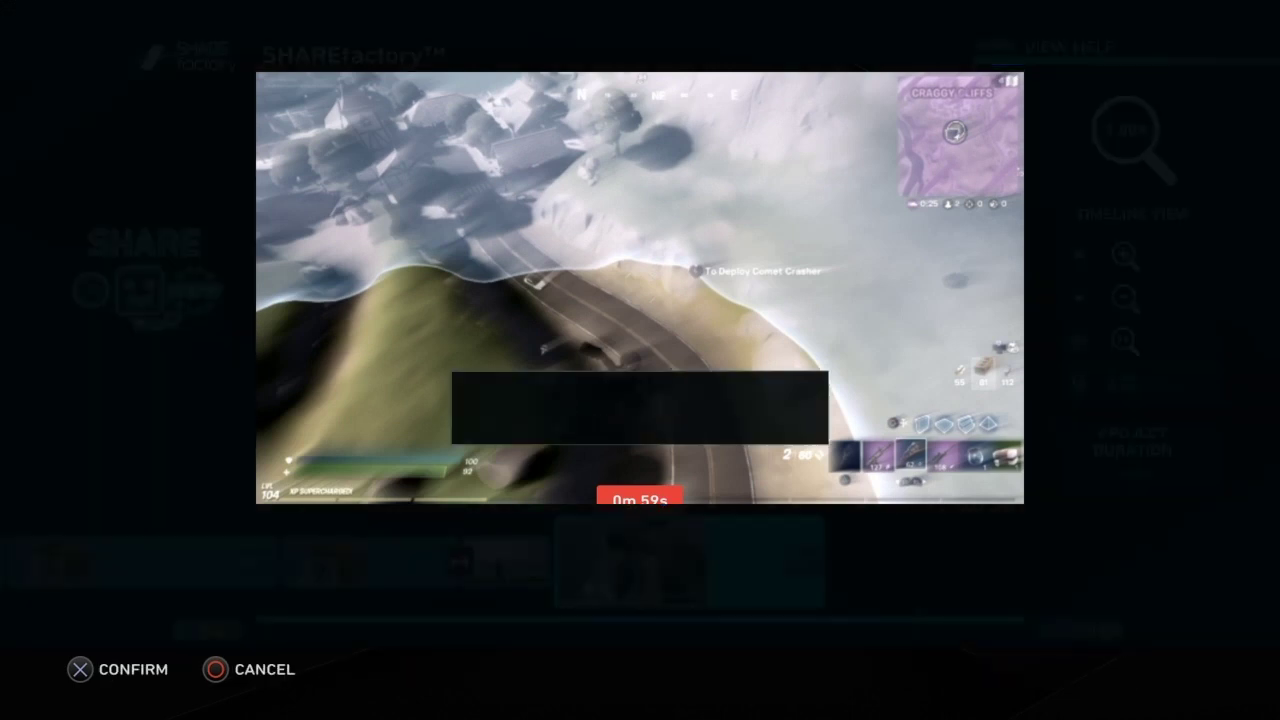
{"action": "key", "text": "Return"}
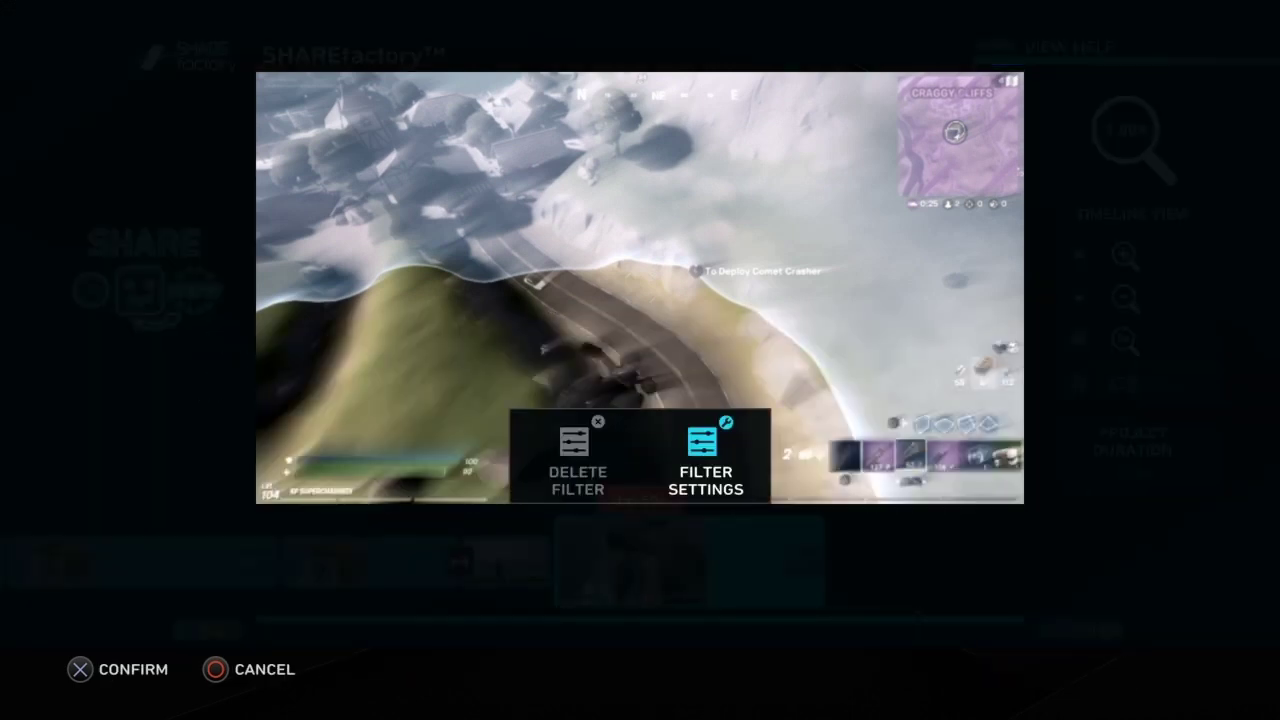
{"action": "key", "text": "Return"}
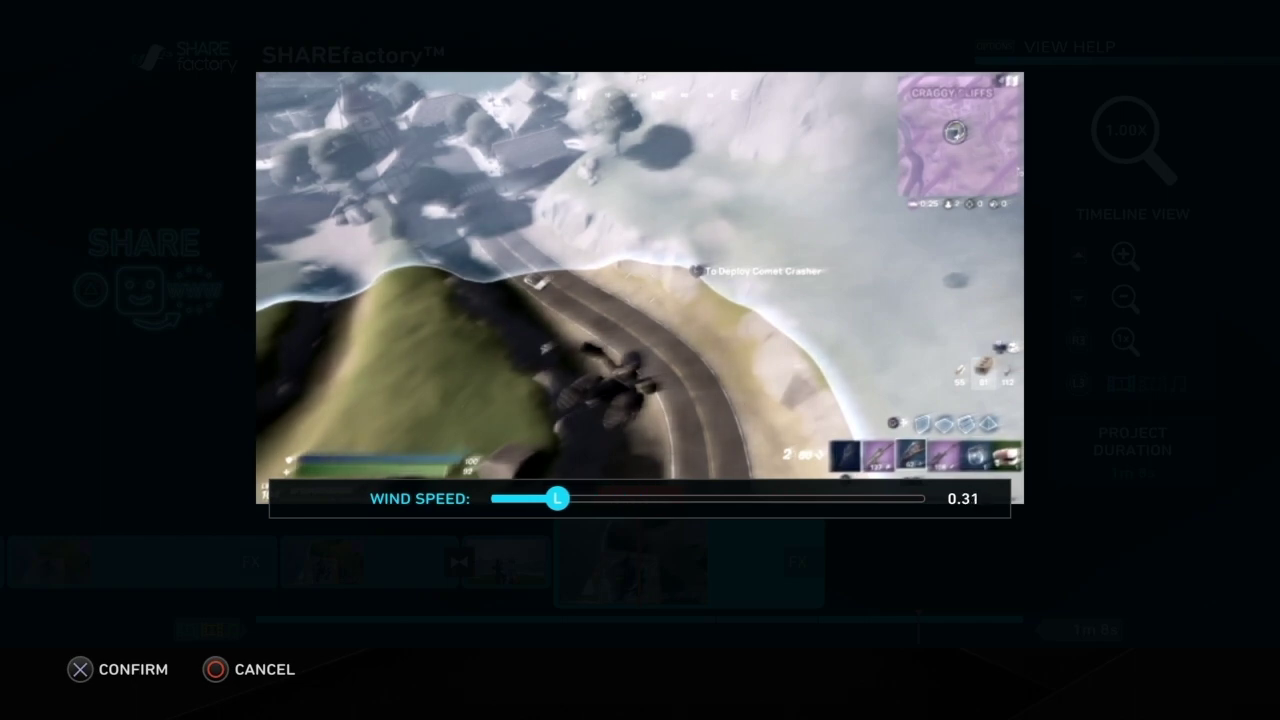
{"action": "key", "text": "Return"}
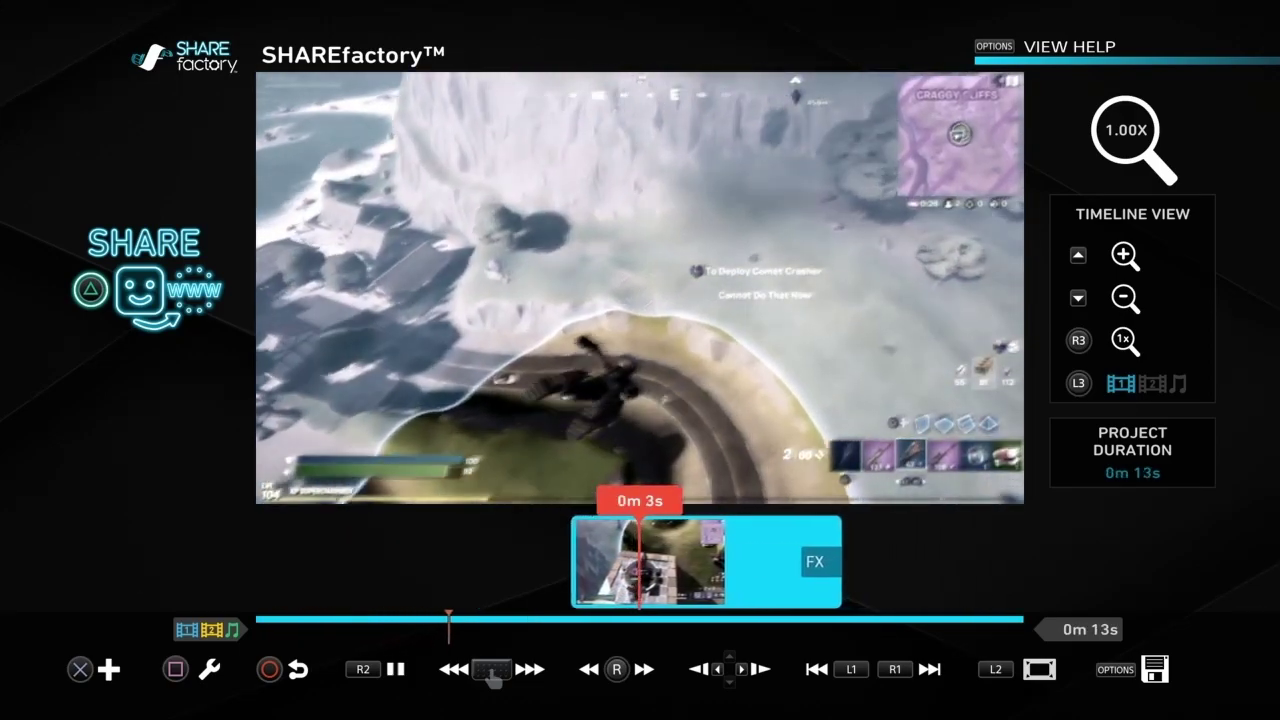
Choose to share the saved movie later and add the most recent 0m 13s clip to the project.
{"action": "key", "text": "space"}
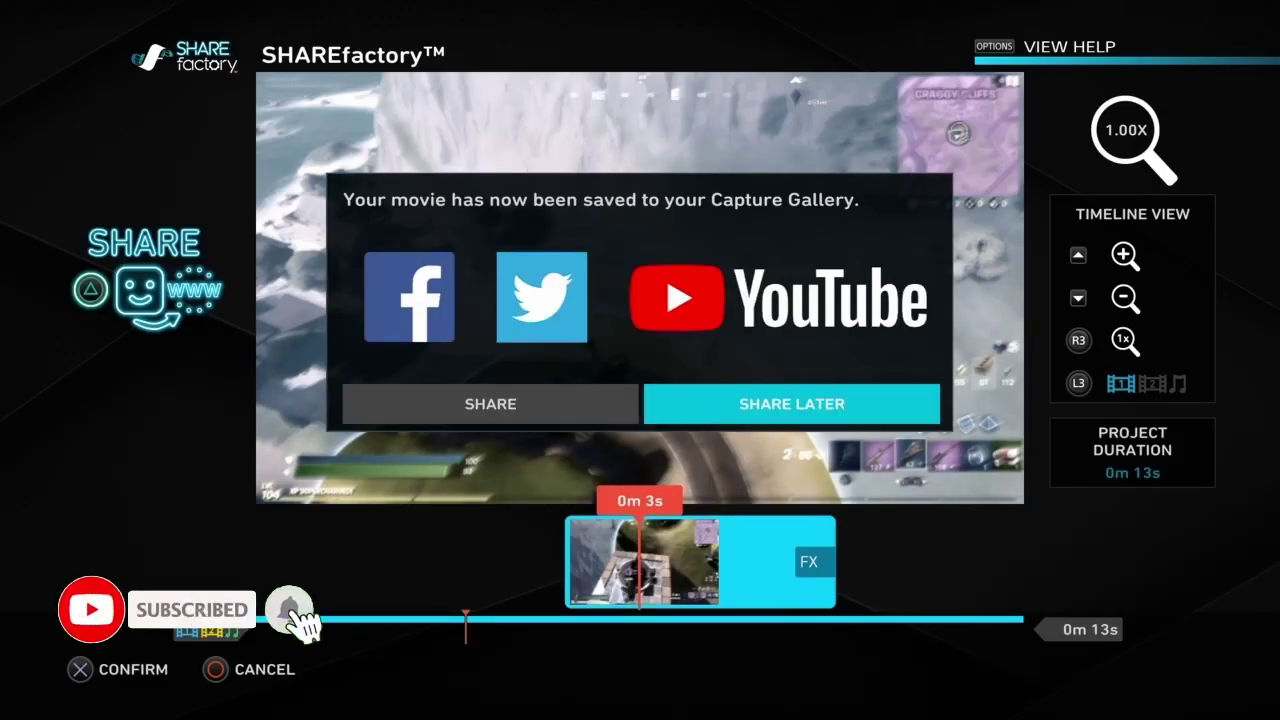
{"action": "key", "text": "Return"}
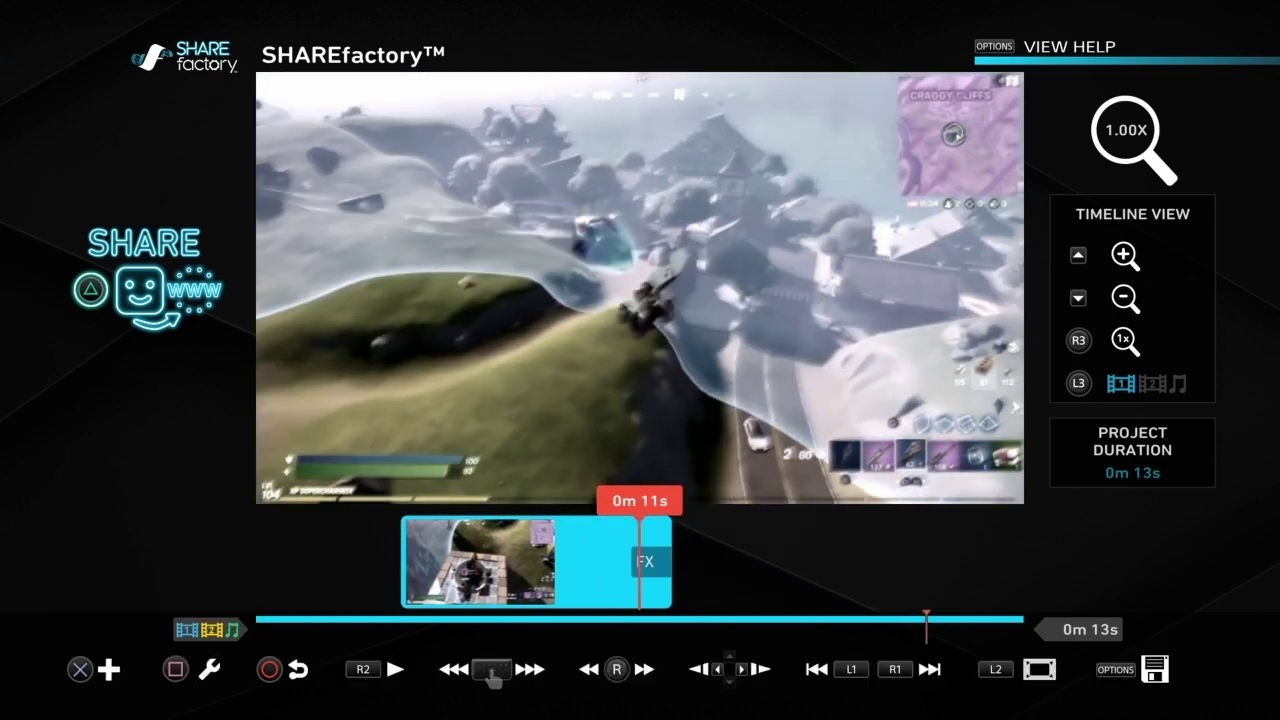
{"action": "key", "text": "Return"}
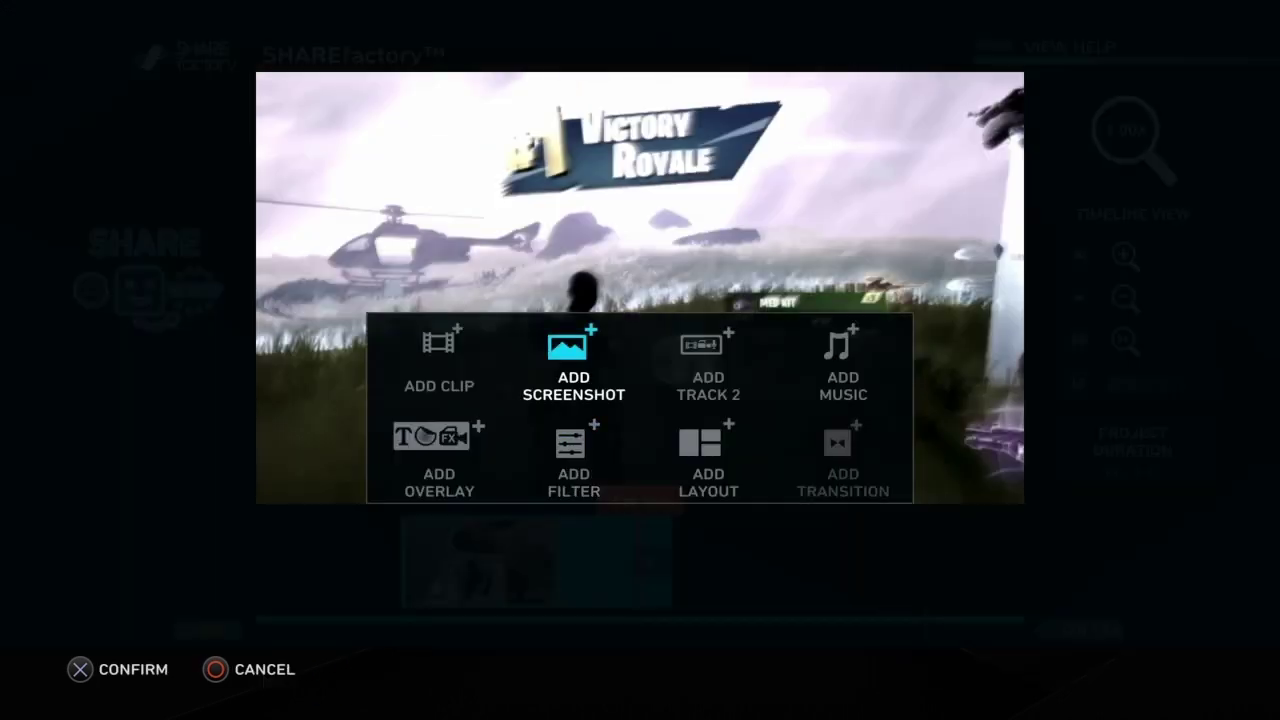
{"action": "key", "text": "Return"}
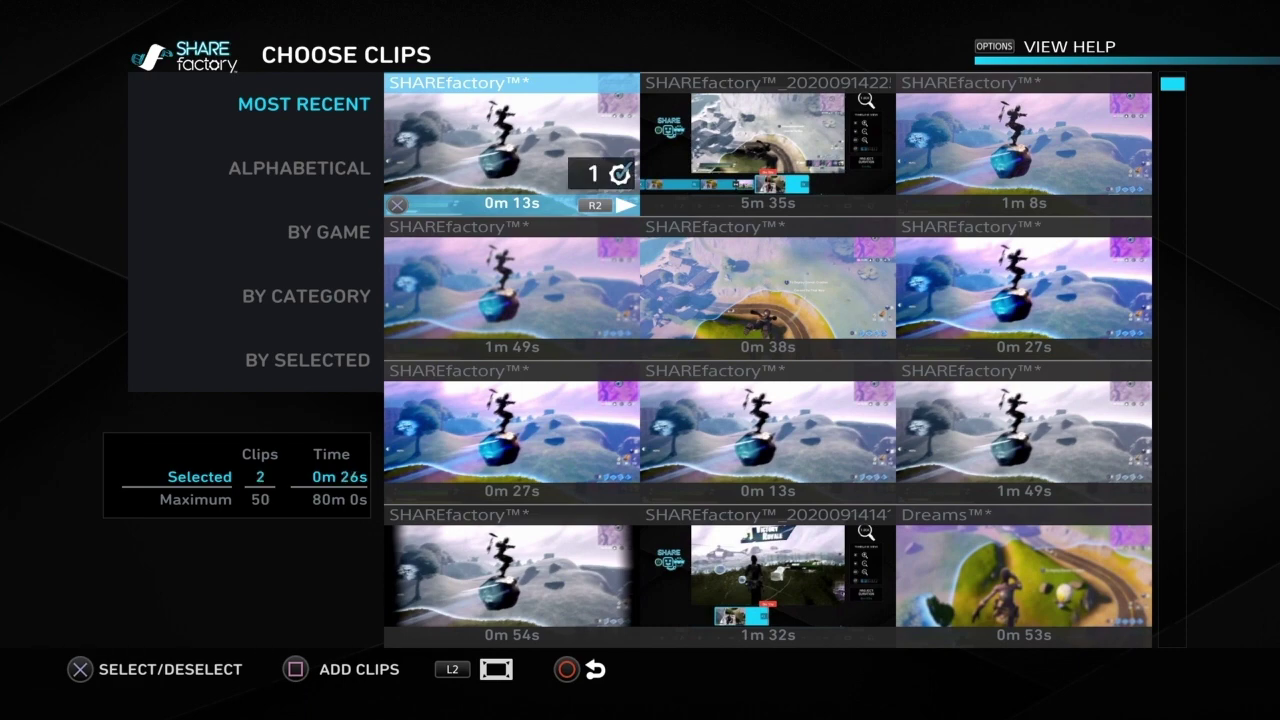
{"action": "key", "text": "Return"}
Play past the join between the two clips to 0m 14s and add the Saturate filter to the second clip.
{"action": "key", "text": "Left"}
{"action": "key", "text": "space"}
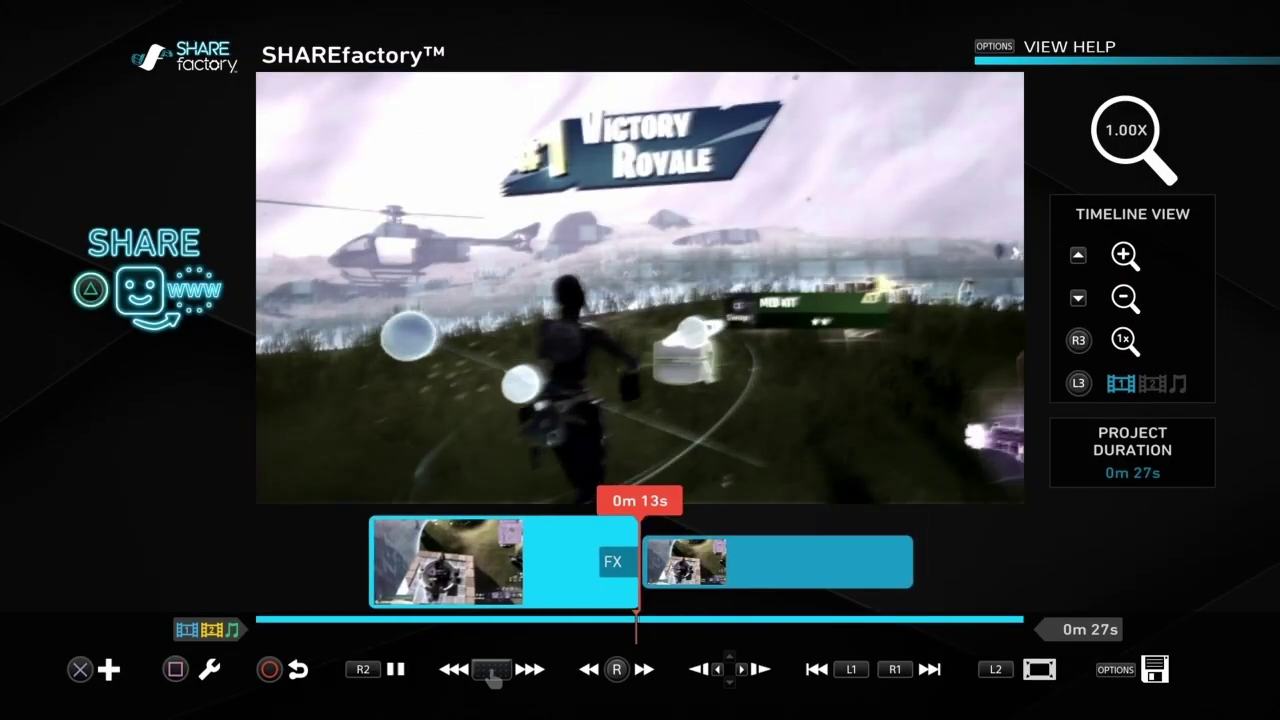
{"action": "key", "text": "space"}
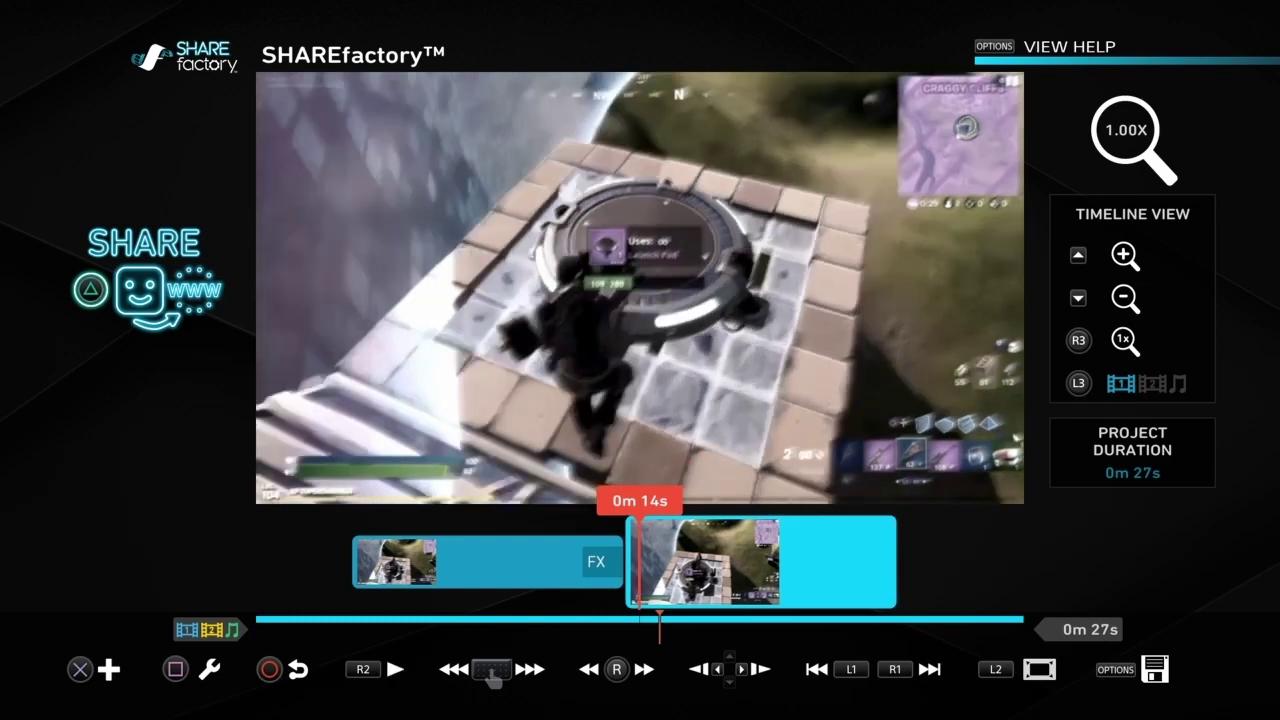
{"action": "key", "text": "Return"}
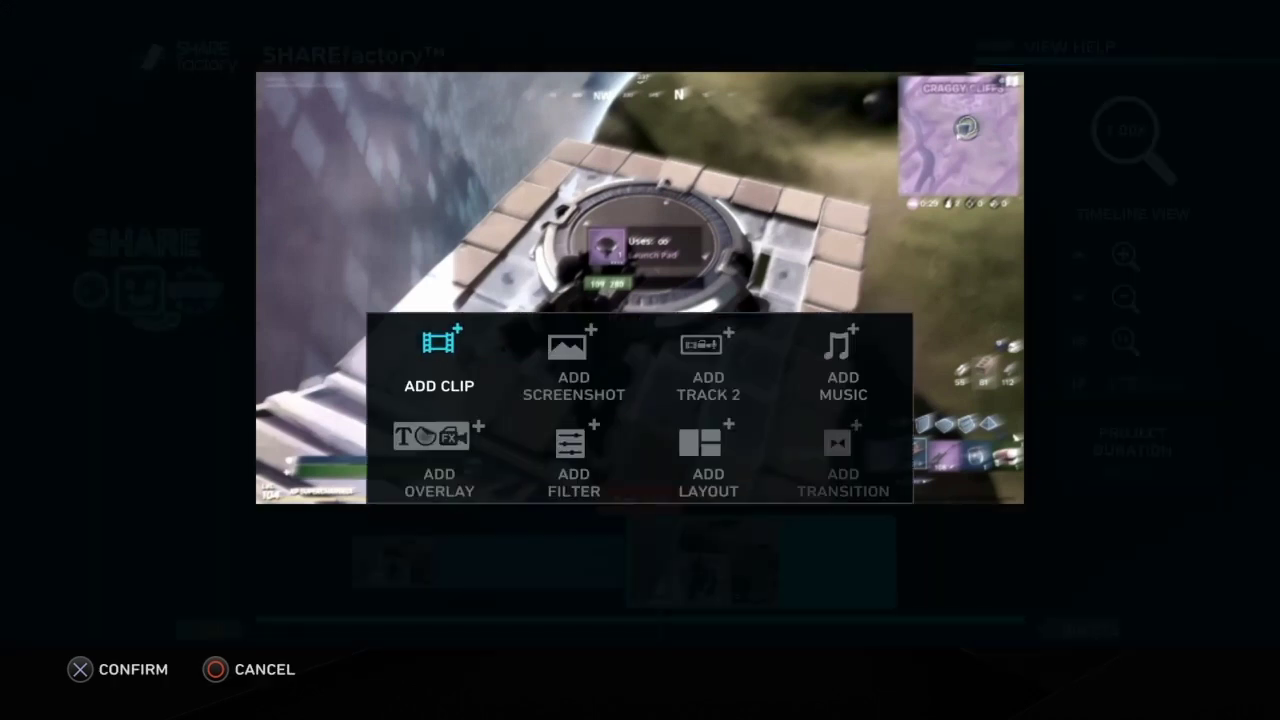
{"action": "key", "text": "Down"}
{"action": "key", "text": "Right"}
{"action": "key", "text": "Return"}
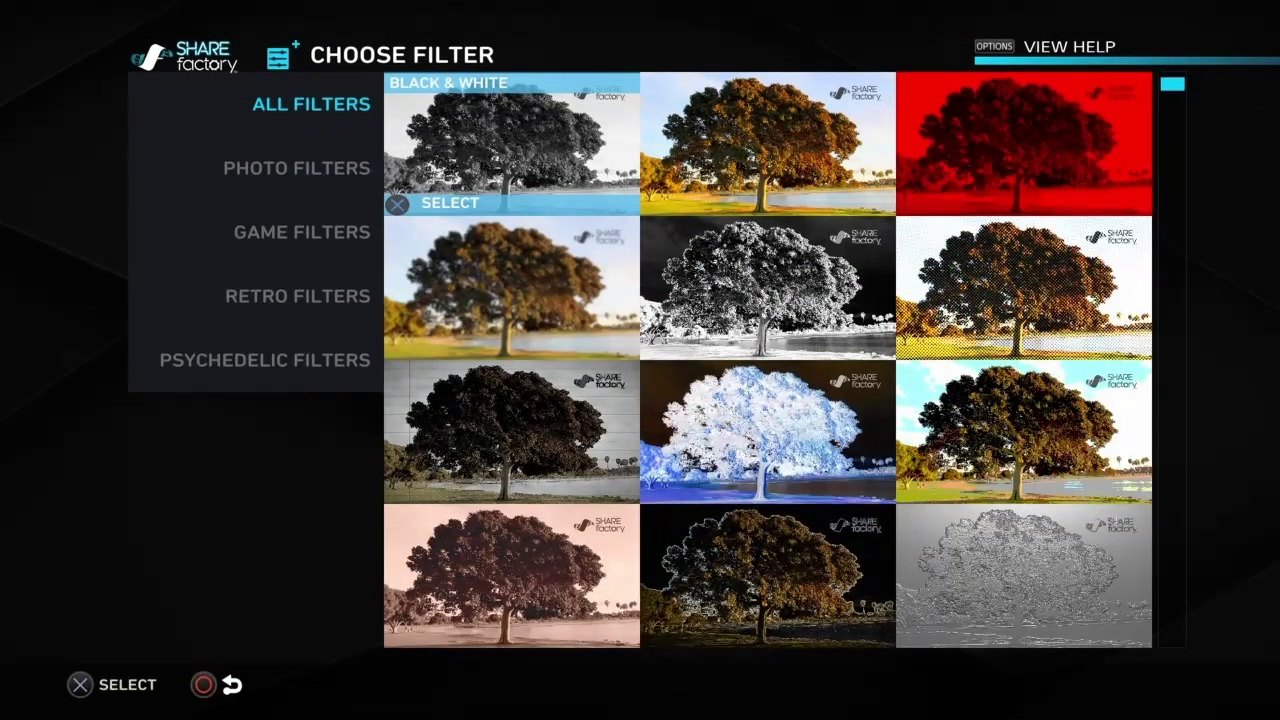
{"action": "key", "text": "Right"}
{"action": "key", "text": "Left"}
{"action": "key", "text": "Right"}
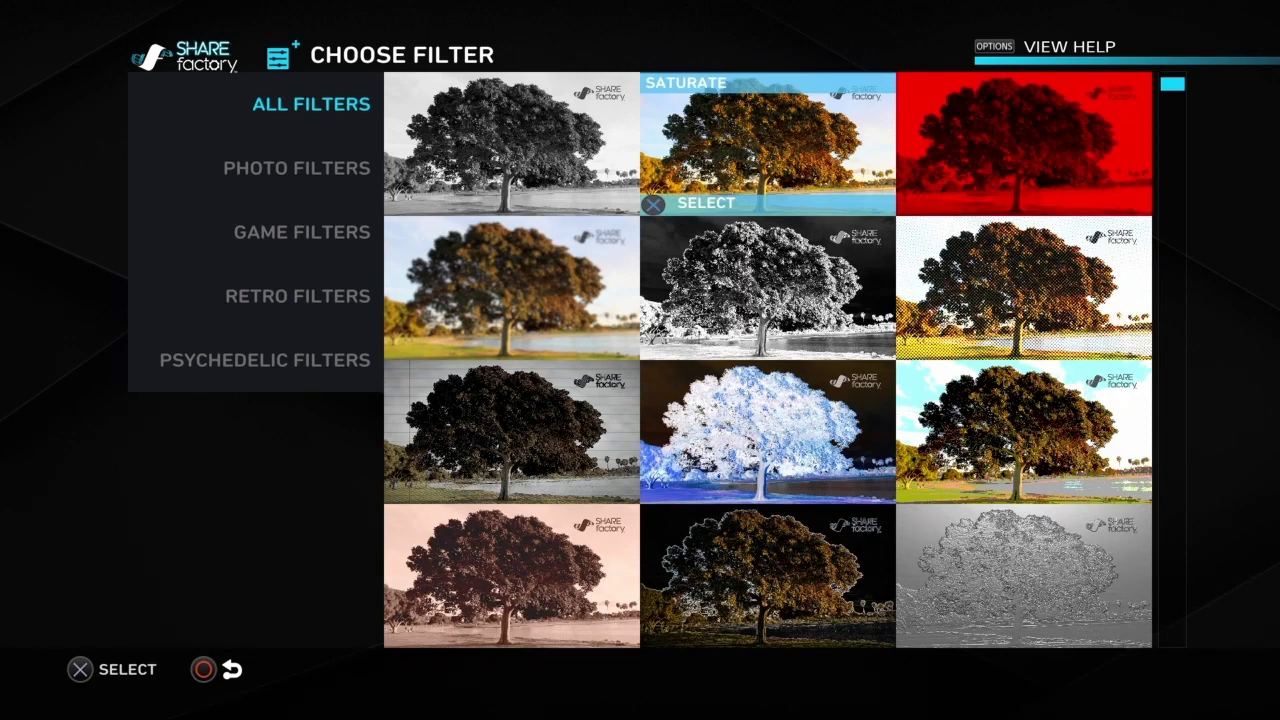
{"action": "key", "text": "Return"}
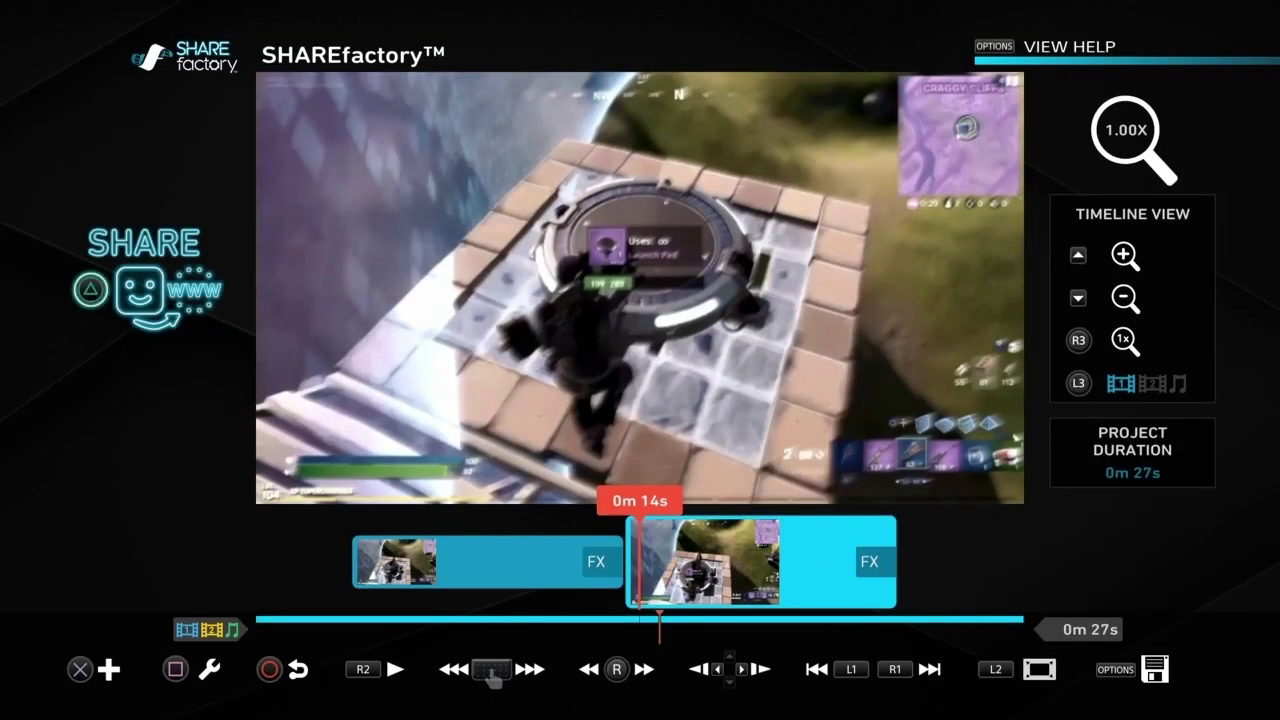
Compare the look of the first clip and the saturated second clip by moving between them and playing them.
{"action": "key", "text": "Left"}
{"action": "key", "text": "Left"}
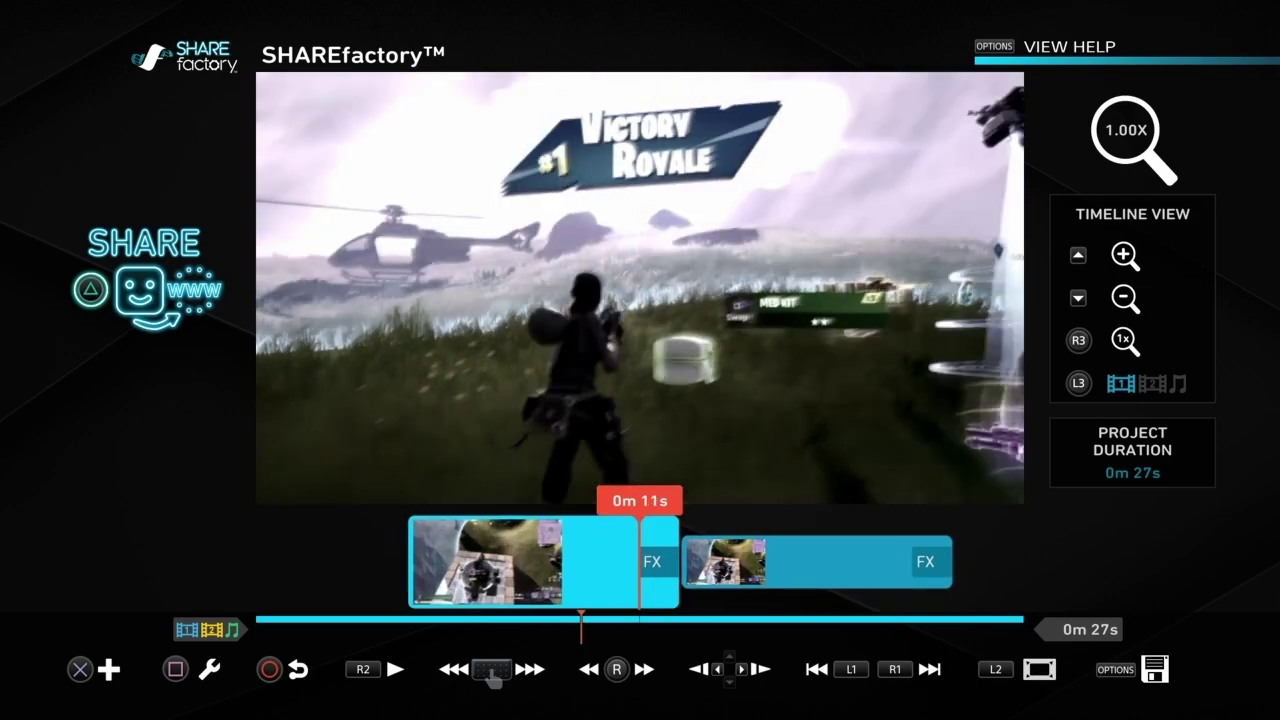
{"action": "key", "text": "Left"}
{"action": "key", "text": "Right"}
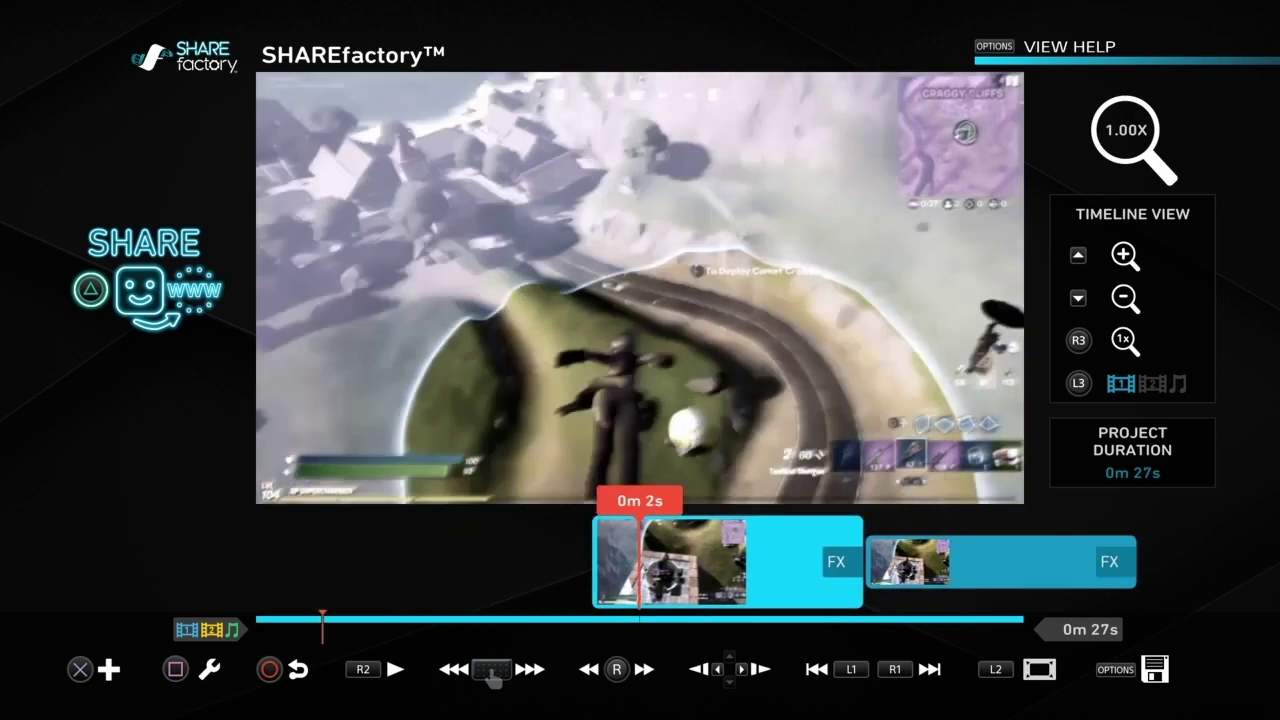
{"action": "key", "text": "Right"}
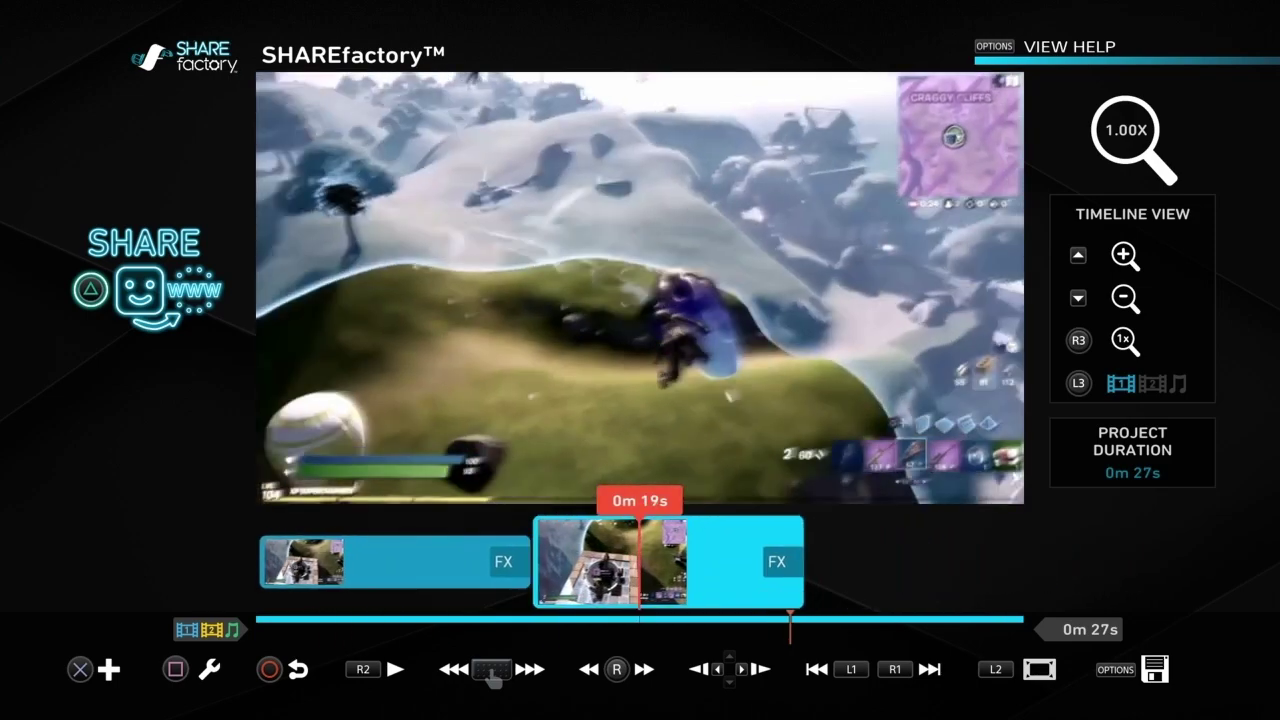
{"action": "key", "text": "Left"}
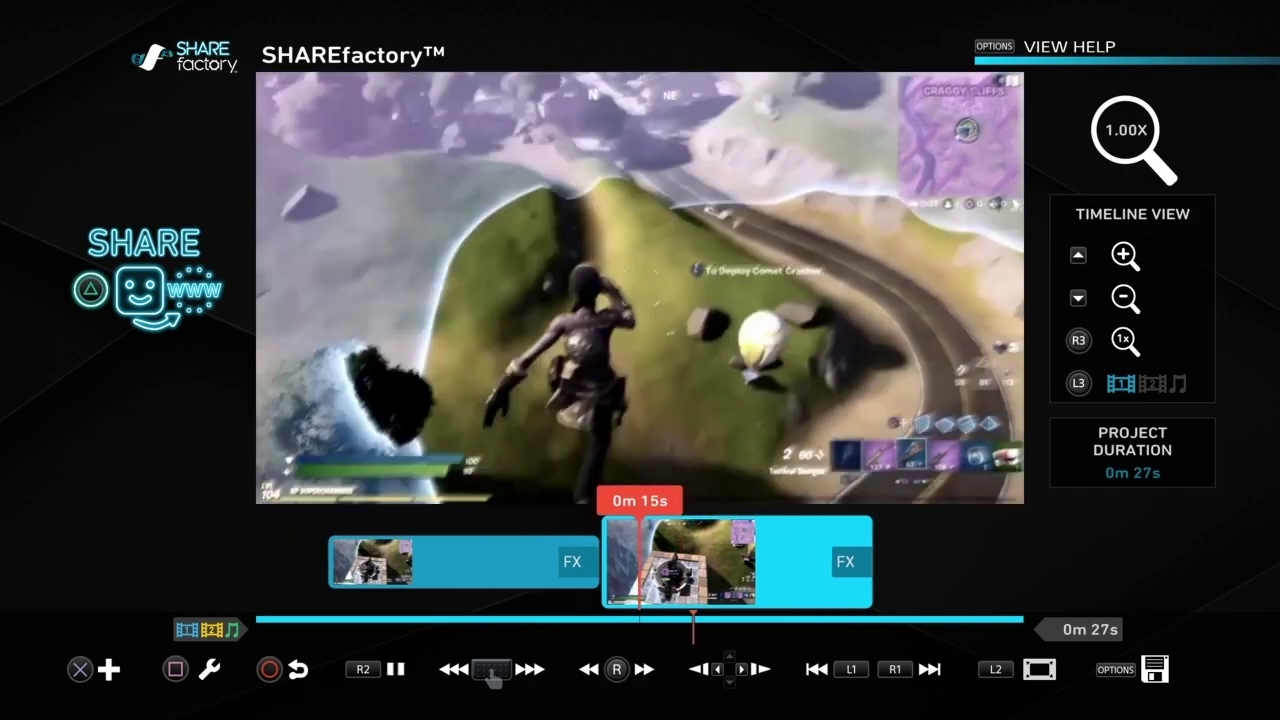
{"action": "key", "text": "space"}
{"action": "key", "text": "space"}
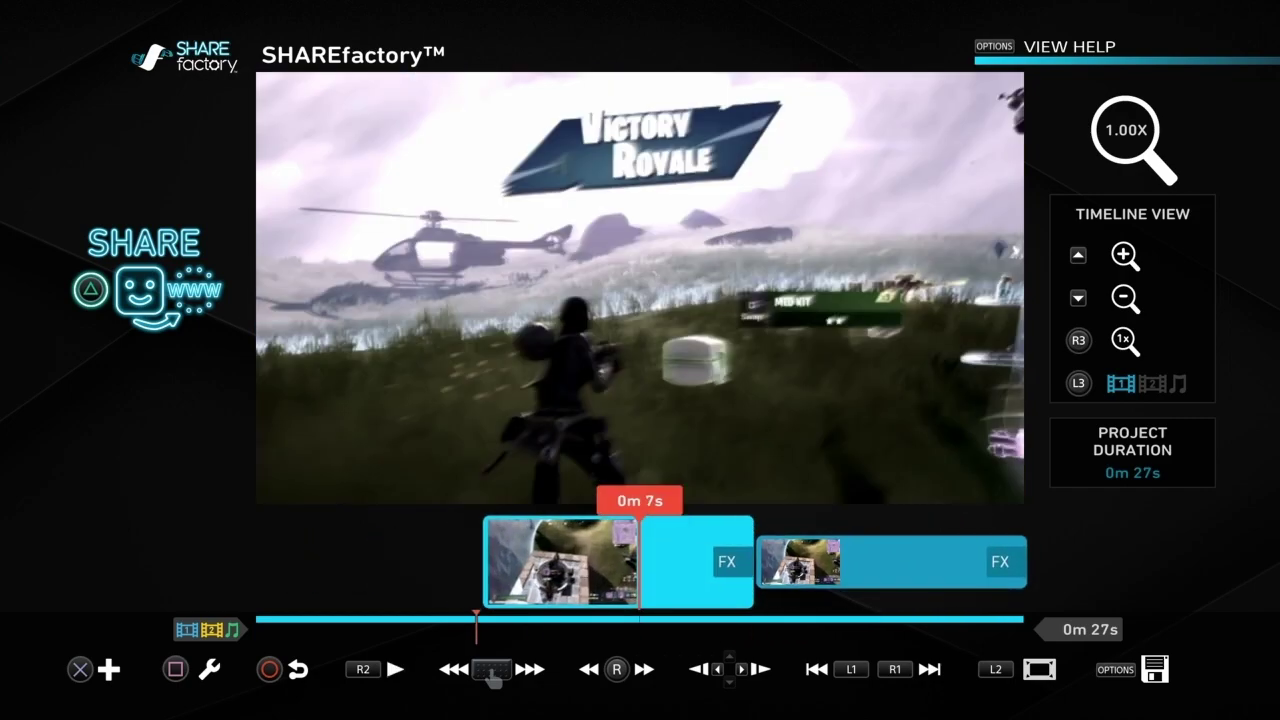
Delete the first clip from the timeline and render the remaining saturated clip as a movie.
{"action": "key", "text": "Return"}
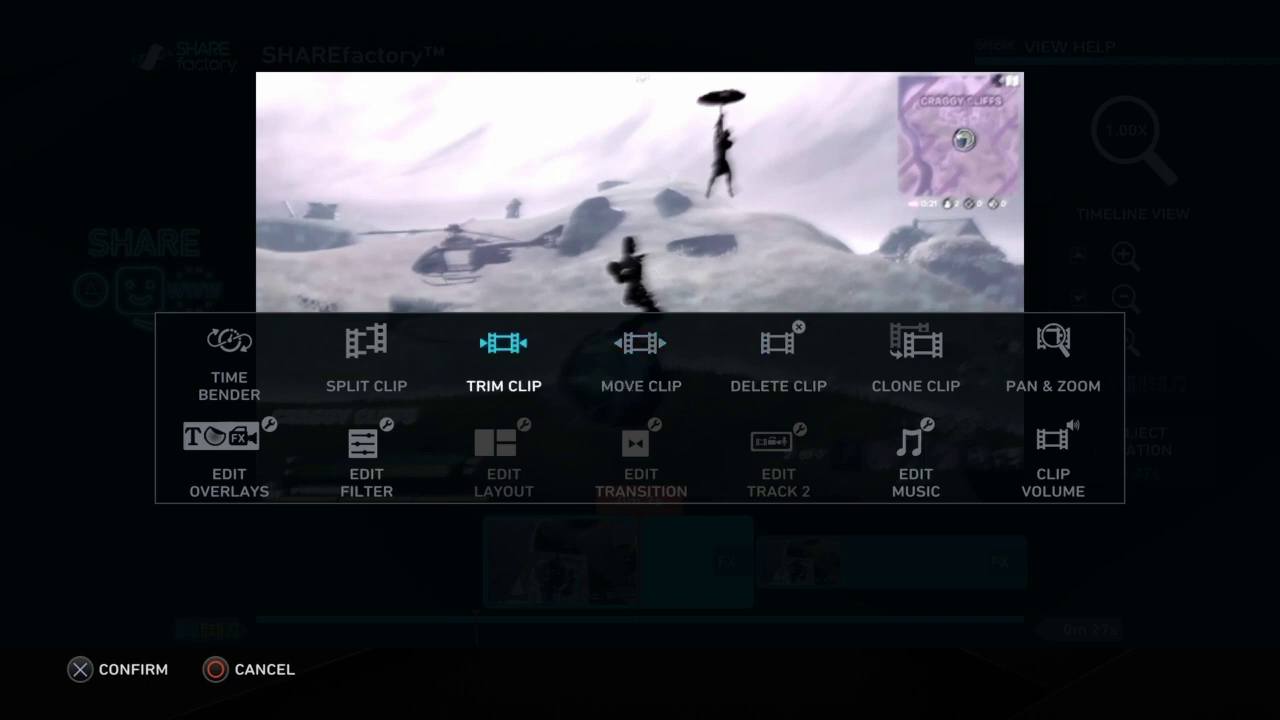
{"action": "key", "text": "Return"}
{"action": "key", "text": "Return"}
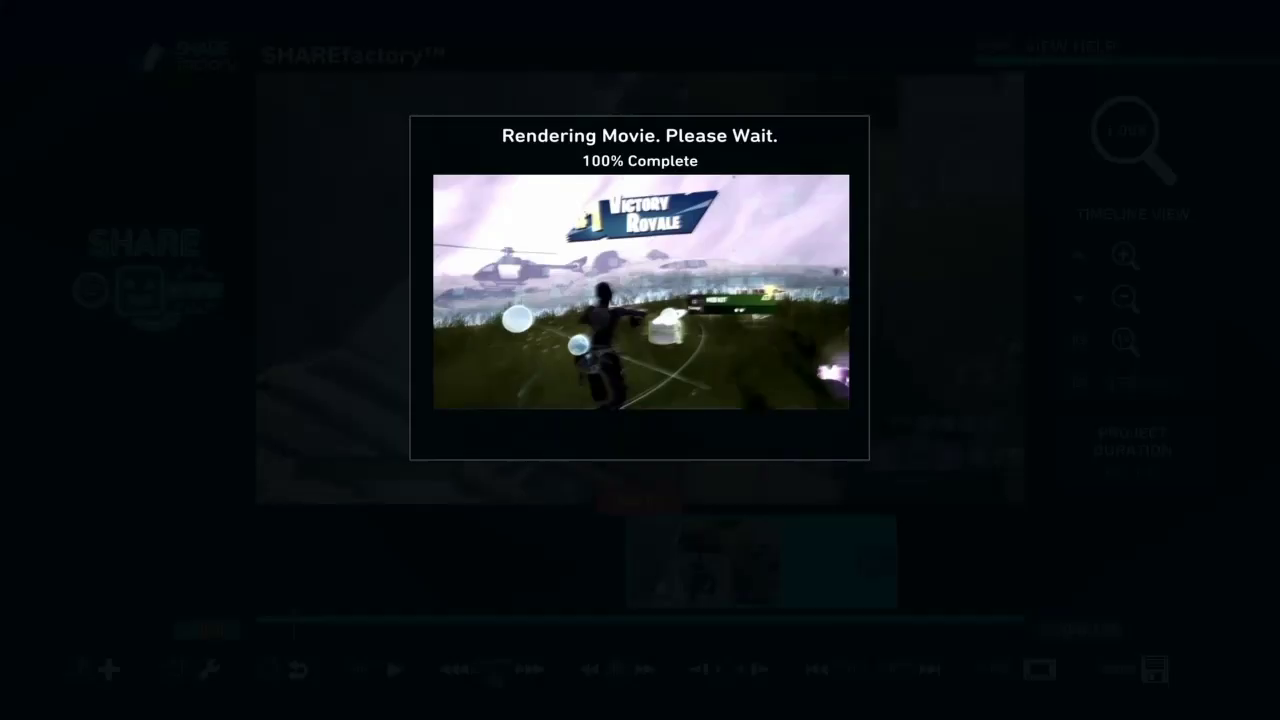
Choose to share the rendered movie later and add the newest 0m 13s clip at the end of the timeline.
{"action": "key", "text": "Right"}
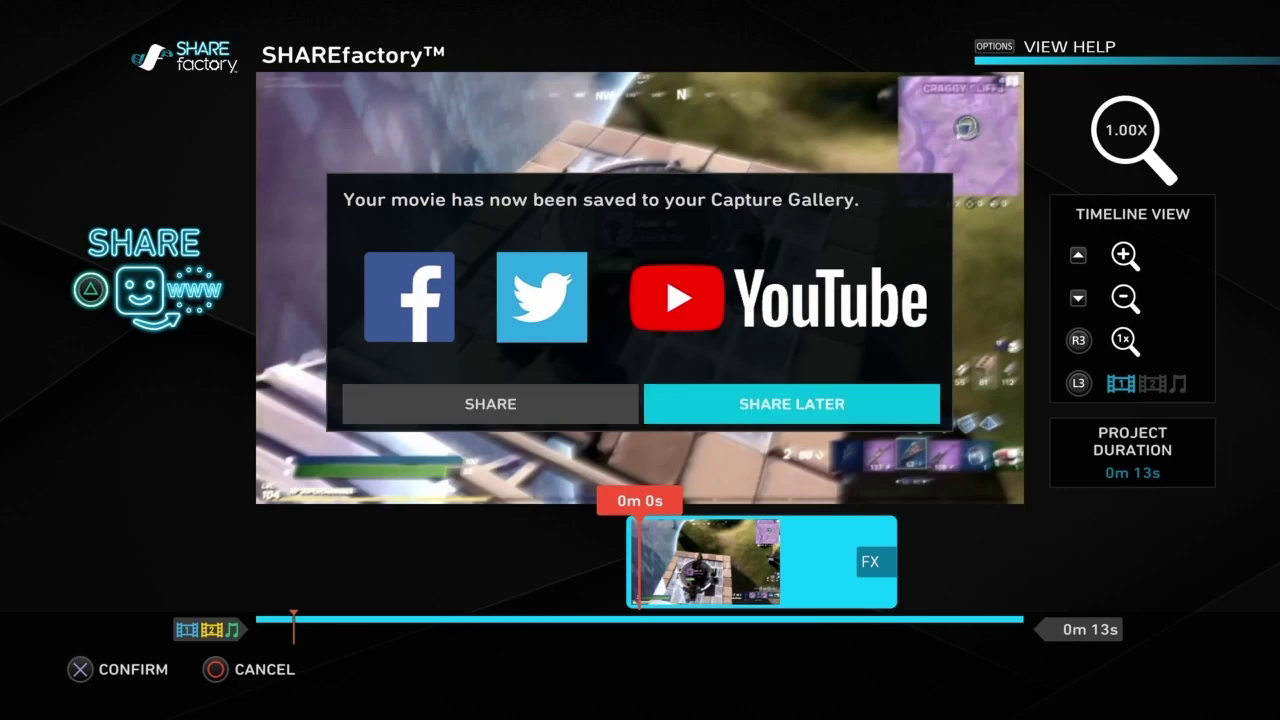
{"action": "key", "text": "Return"}
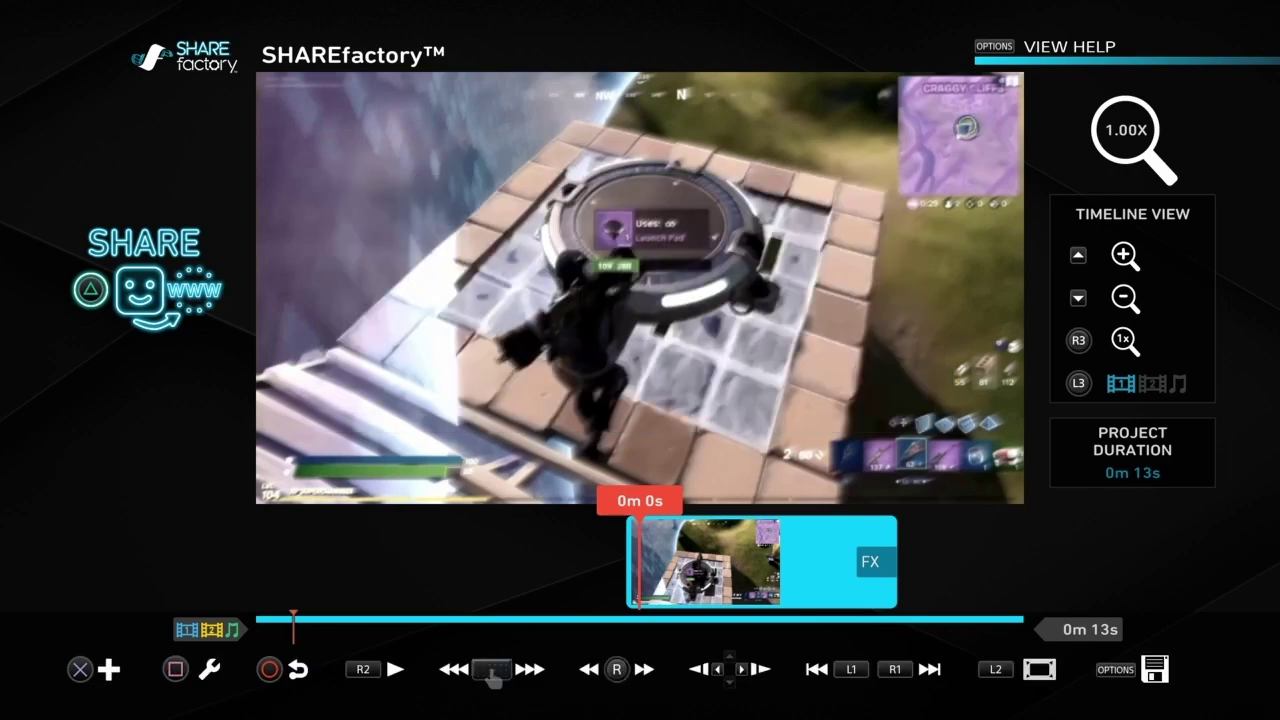
{"action": "key", "text": "space"}
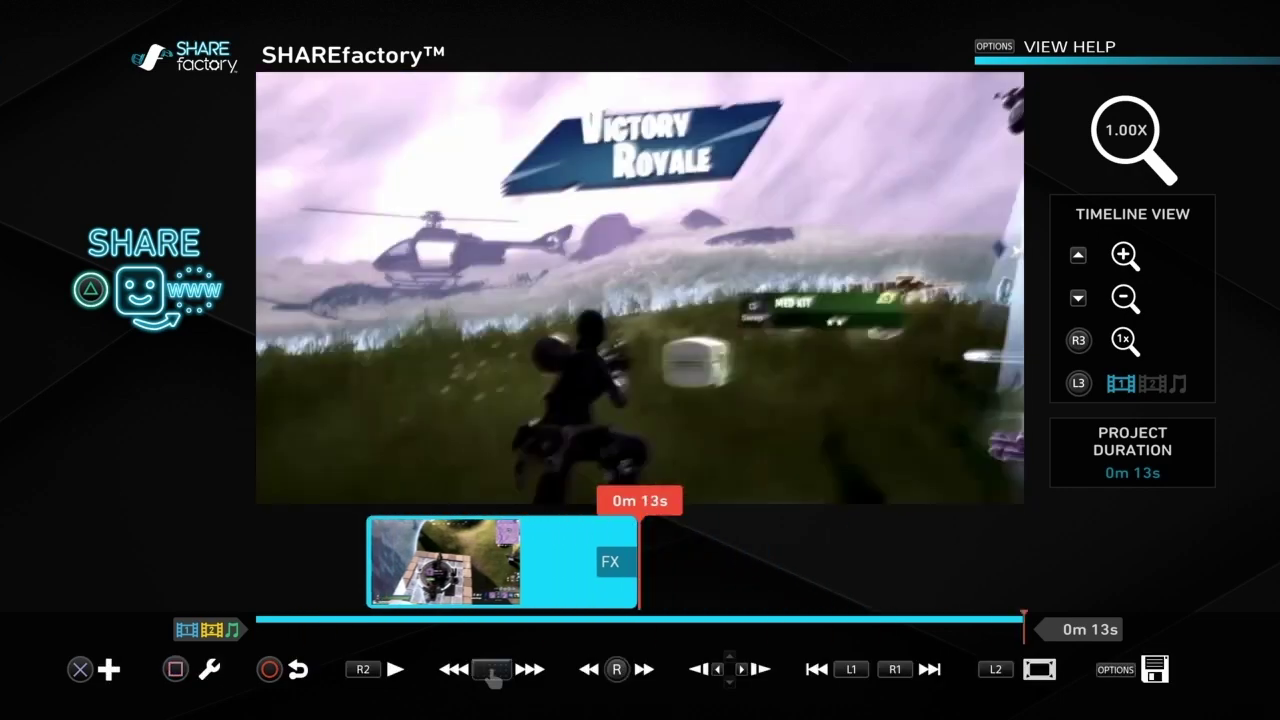
{"action": "key", "text": "Return"}
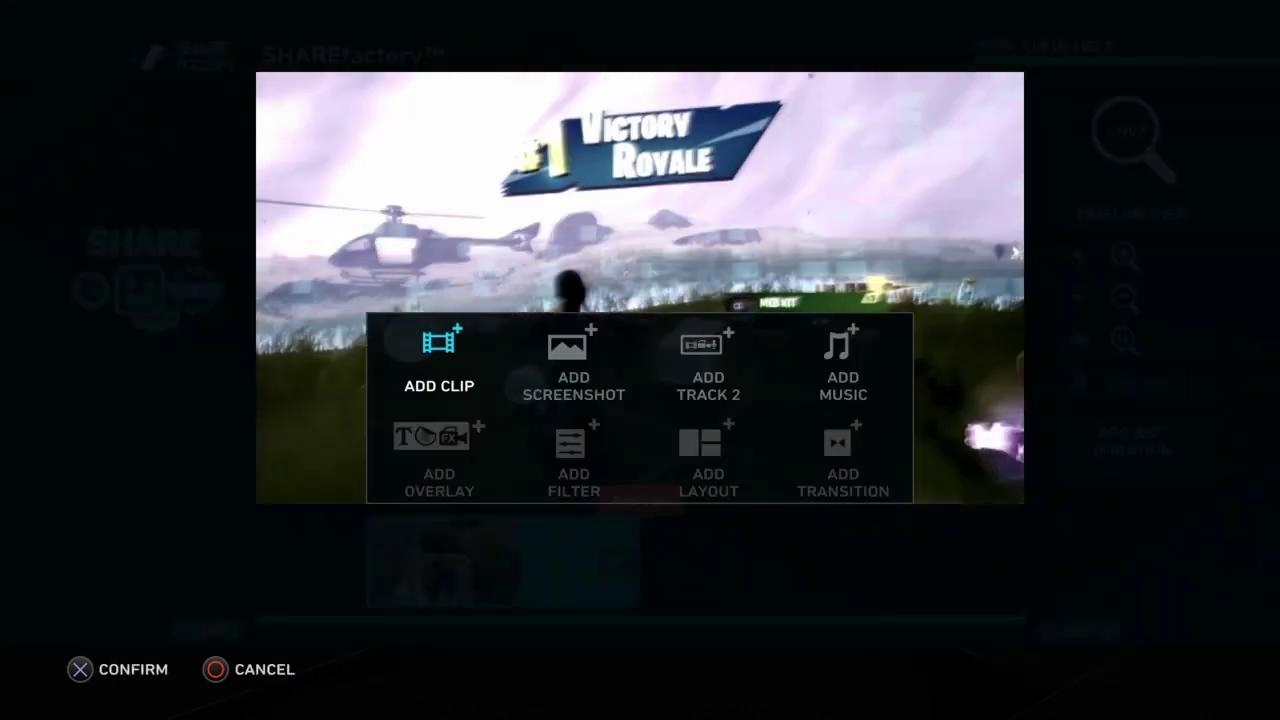
{"action": "key", "text": "Return"}
{"action": "key", "text": "Right"}
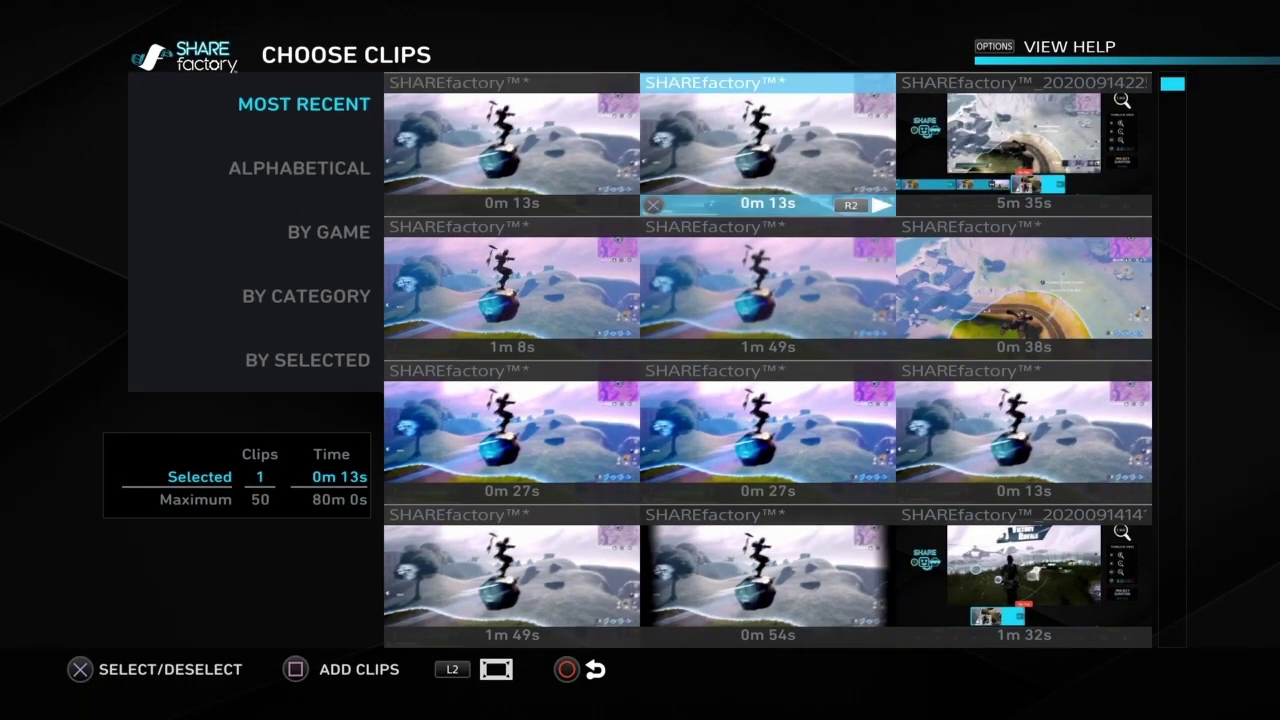
{"action": "key", "text": "Left"}
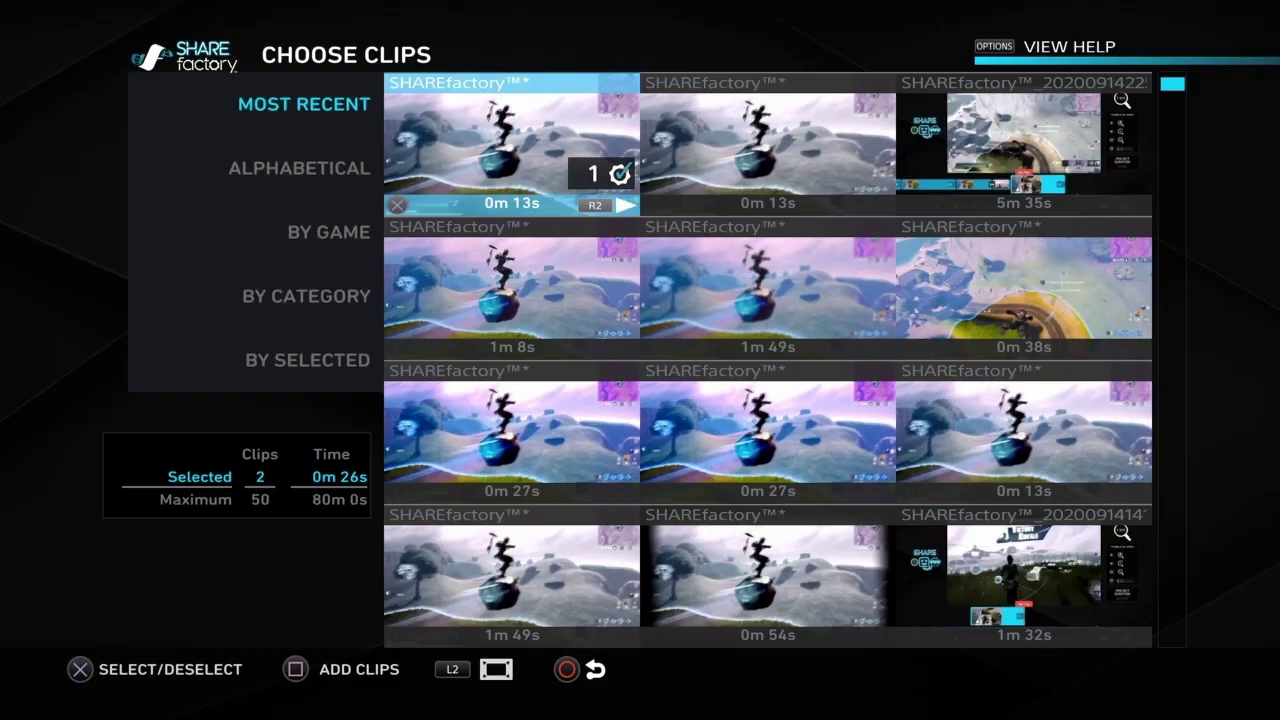
{"action": "key", "text": "Return"}
Add the Saturate filter to the newly imported second clip from 0m 15s and play it back.
{"action": "key", "text": "Right"}
{"action": "key", "text": "Left"}
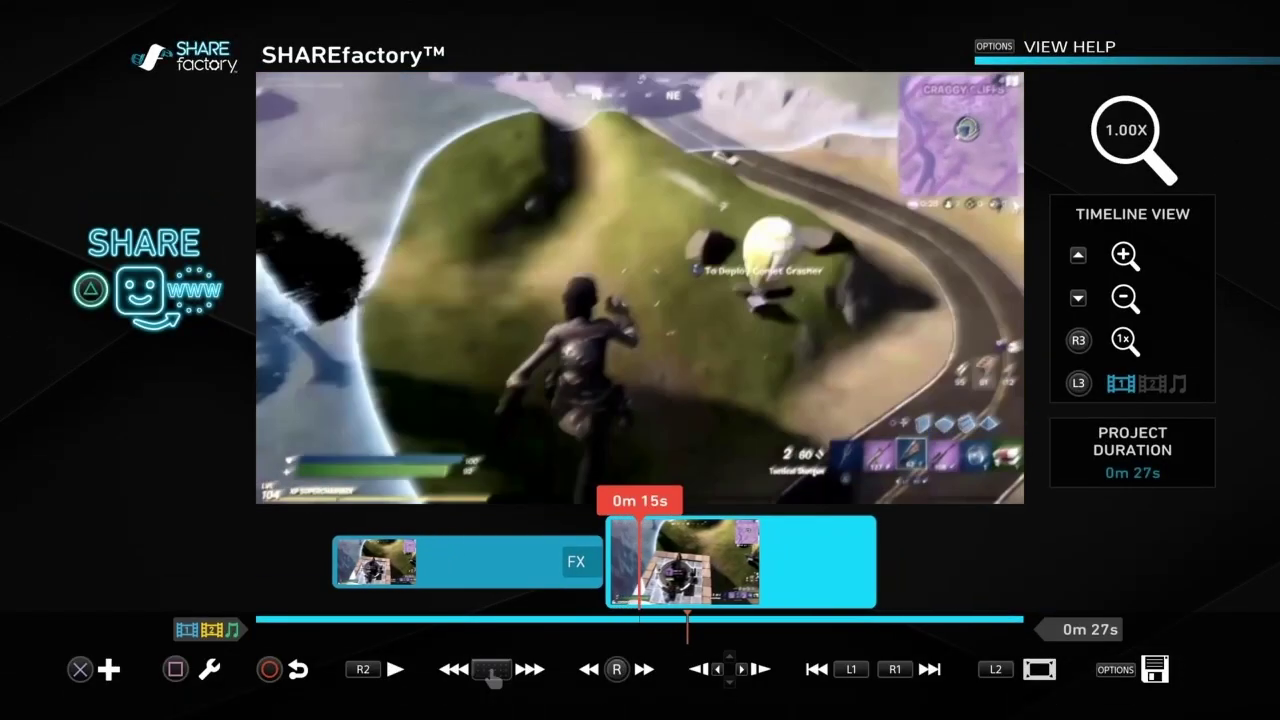
{"action": "key", "text": "Return"}
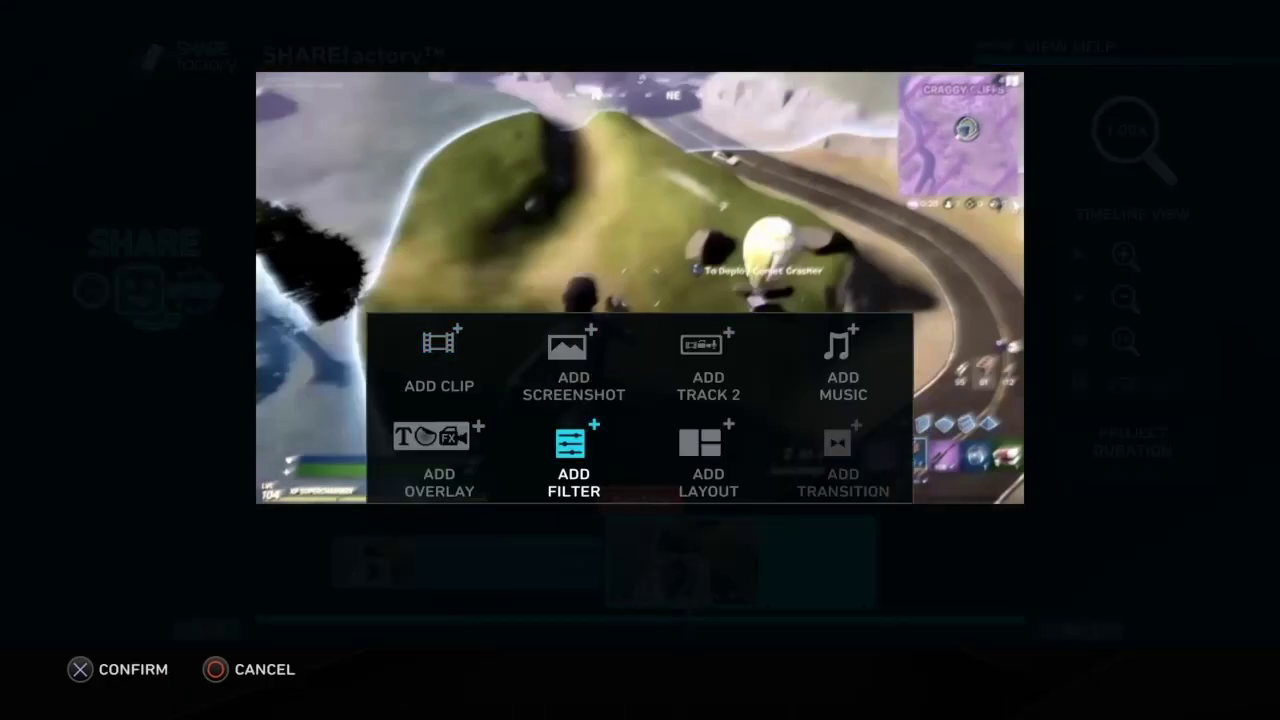
{"action": "key", "text": "Return"}
{"action": "key", "text": "Right"}
{"action": "key", "text": "Return"}
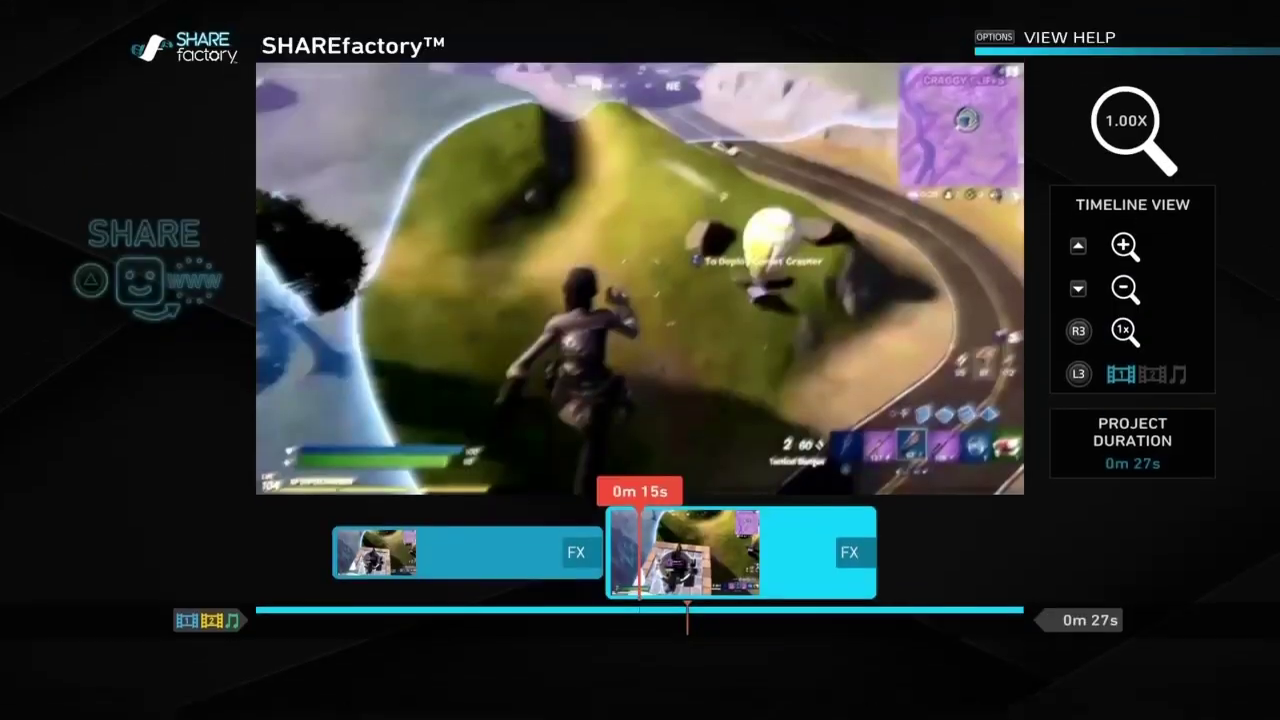
{"action": "key", "text": "space"}
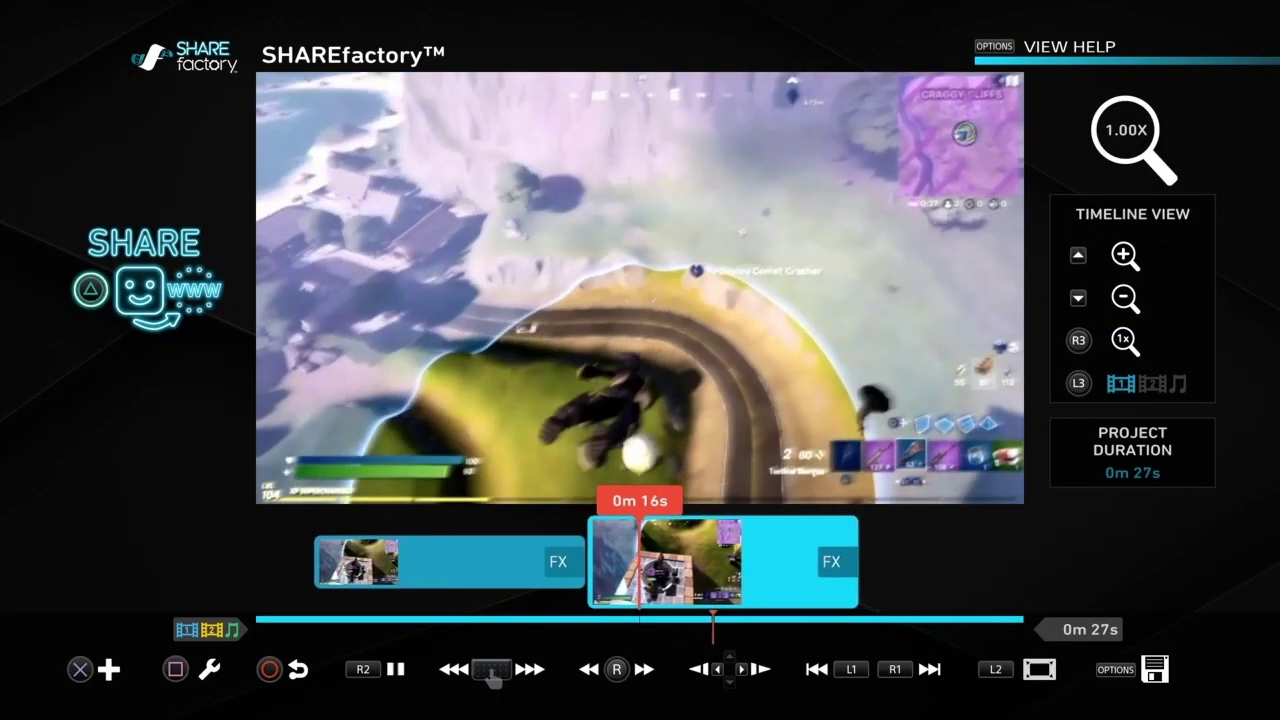